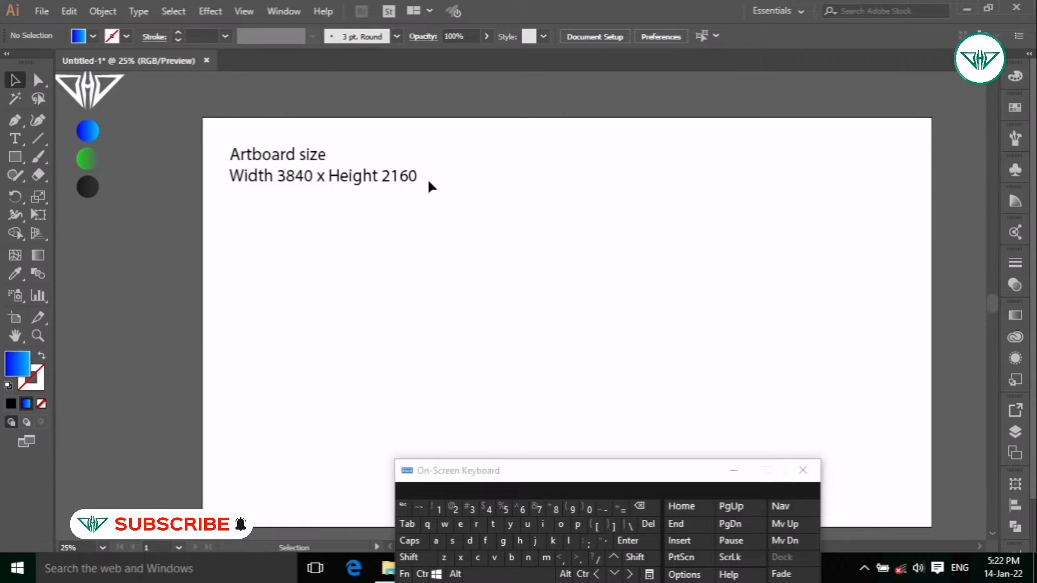
Hide the artboard-size text object in Layer 1.
{"action": "left_click", "coordinate": [297, 13]}
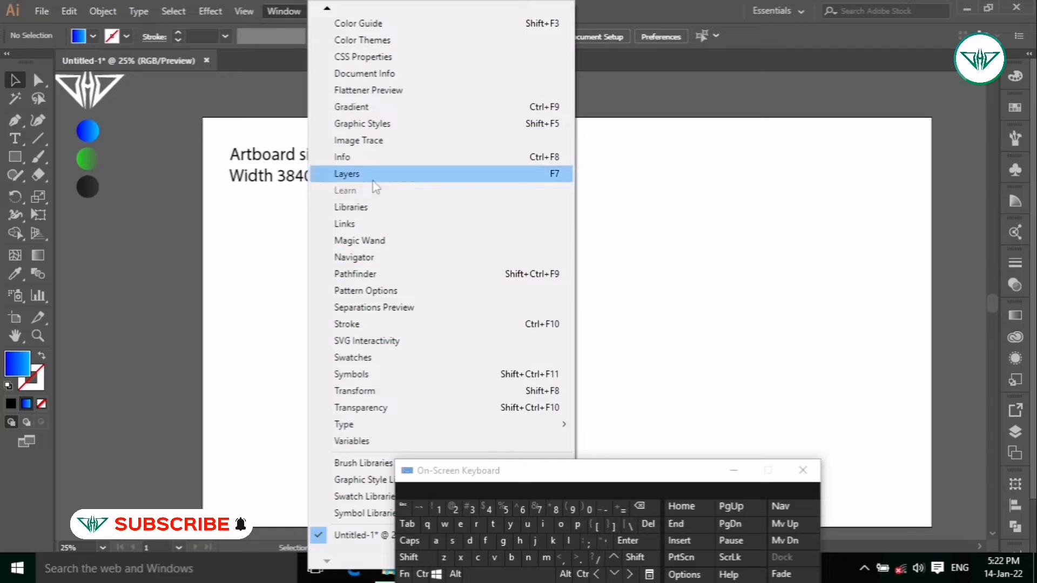
{"action": "left_click", "coordinate": [343, 174]}
{"action": "left_click", "coordinate": [836, 440]}
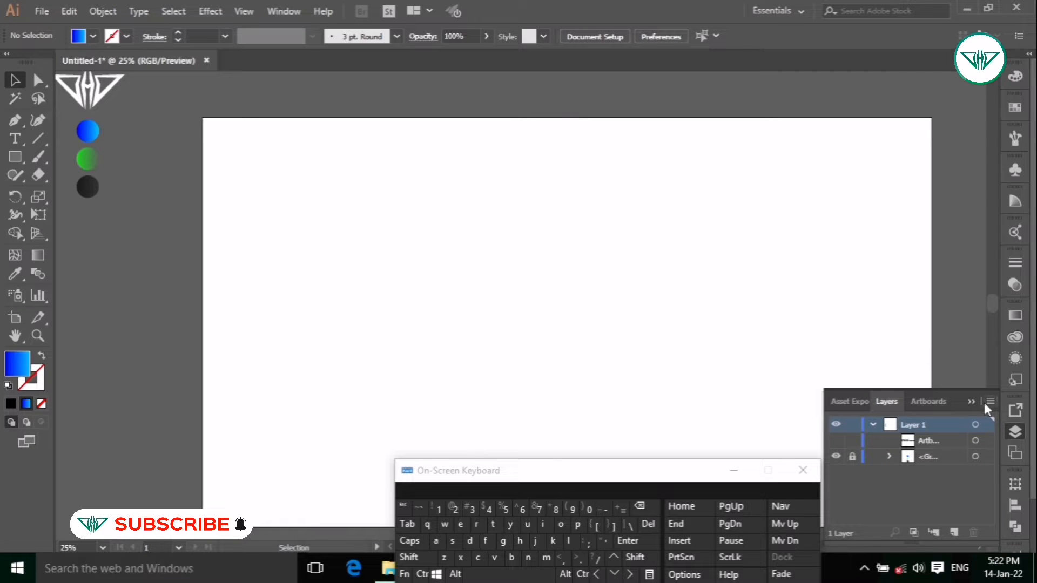
{"action": "left_click", "coordinate": [971, 402]}
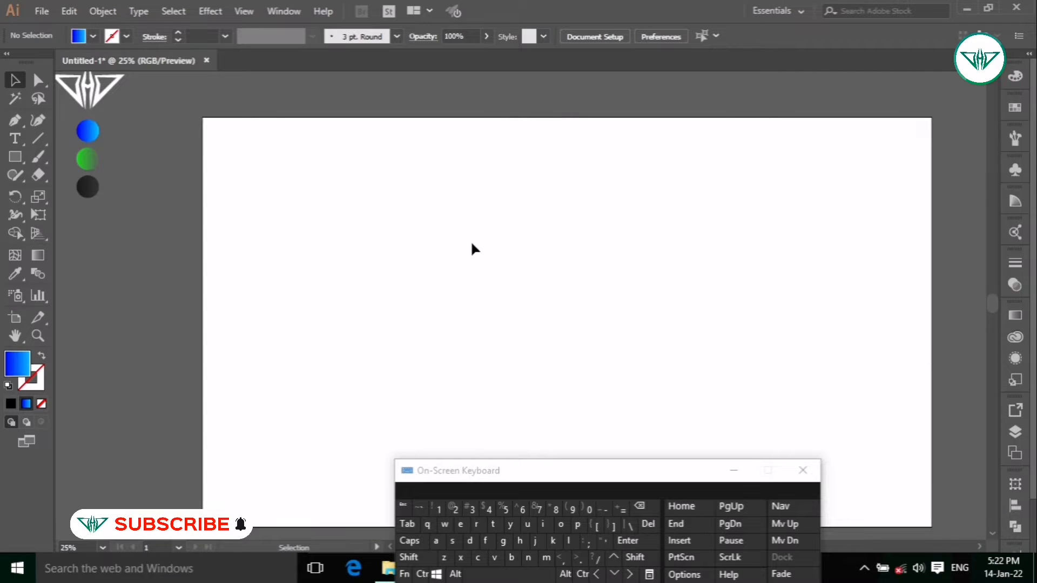
Show the document grid and turn on Snap to Grid.
{"action": "left_click", "coordinate": [244, 11]}
{"action": "left_click", "coordinate": [306, 463]}
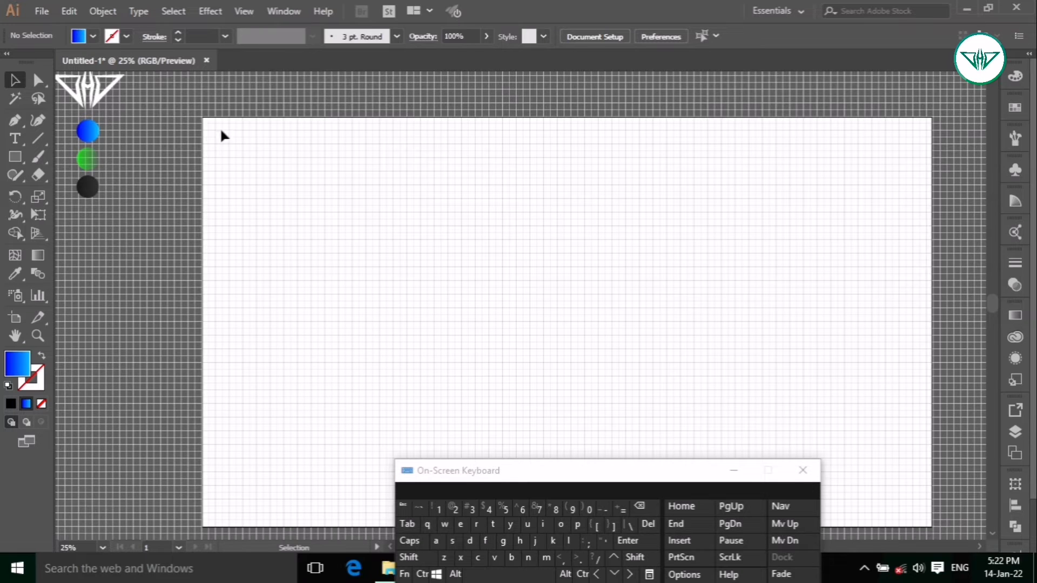
{"action": "left_click", "coordinate": [244, 12]}
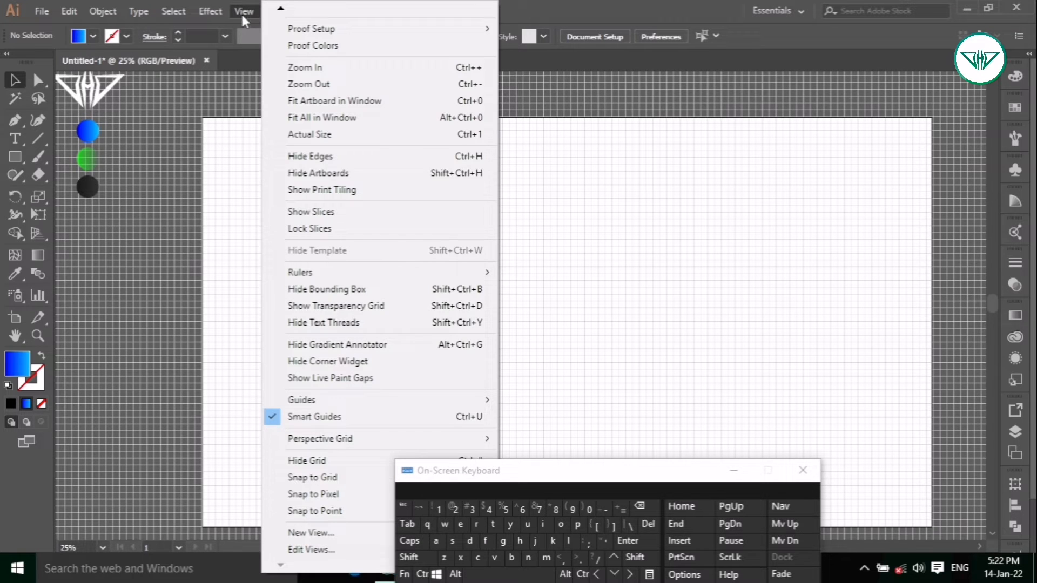
{"action": "left_click", "coordinate": [298, 477]}
Draw a blue-gradient square spanning one major grid cell near the artboard's upper-left corner.
{"action": "left_click", "coordinate": [454, 573]}
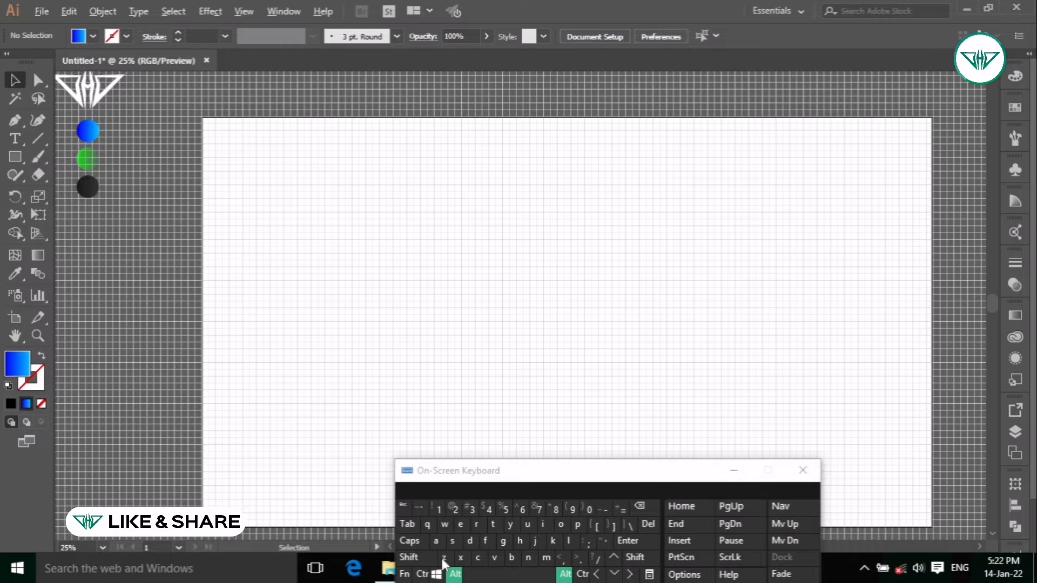
{"action": "scroll", "coordinate": [253, 204], "scroll_direction": "up", "scroll_amount": 5}
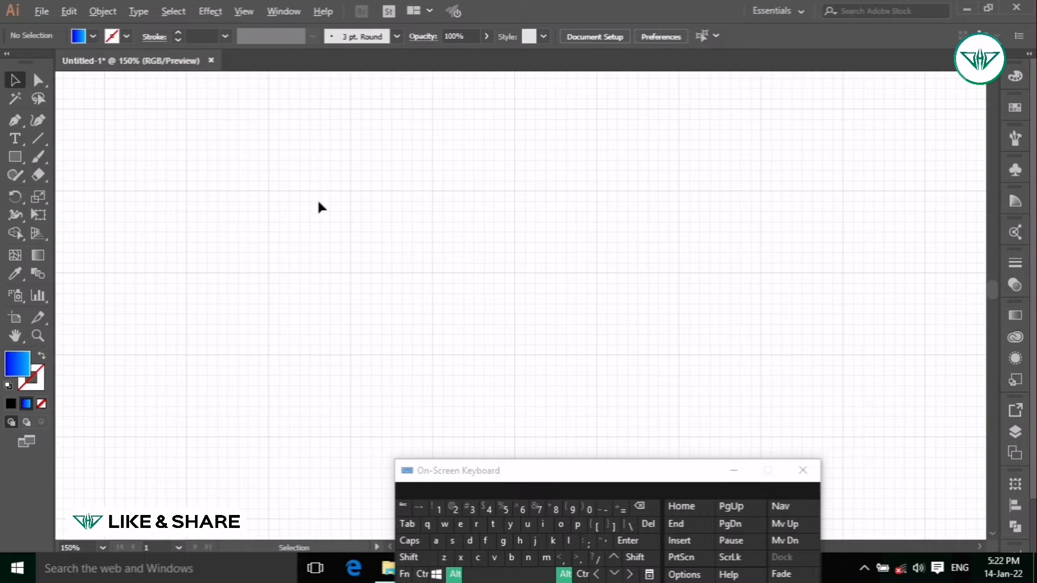
{"action": "left_click", "coordinate": [455, 573]}
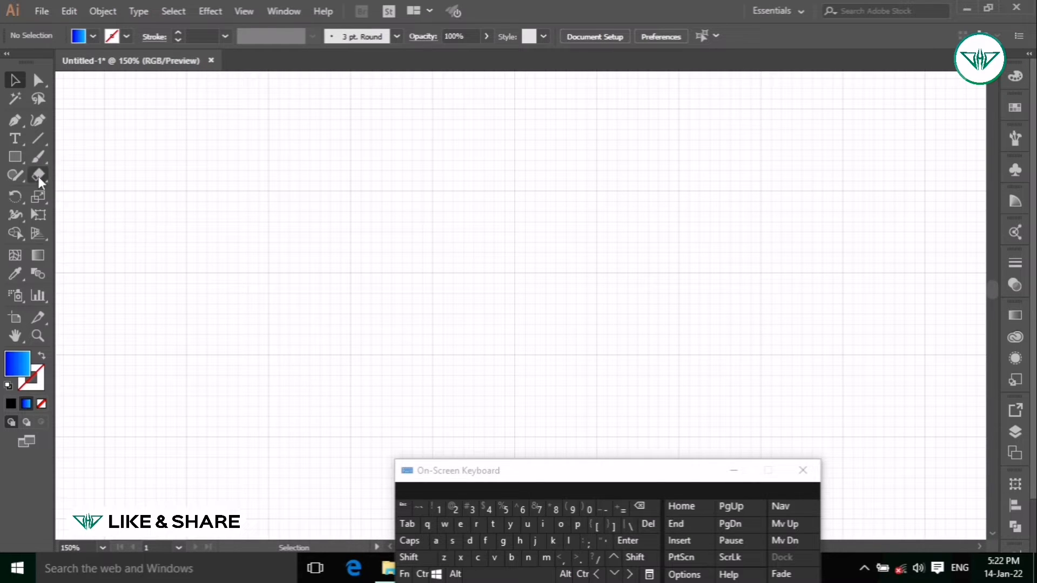
{"action": "left_click", "coordinate": [15, 156]}
{"action": "left_click", "coordinate": [408, 557]}
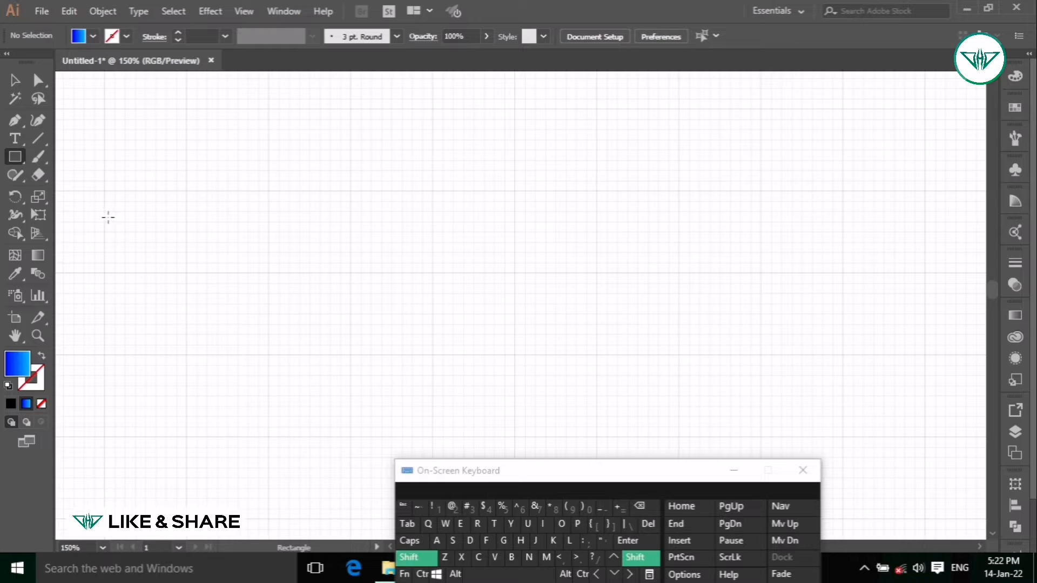
{"action": "left_click_drag", "start_coordinate": [104, 189], "coordinate": [187, 273]}
{"action": "left_click", "coordinate": [427, 559]}
Slant the square into a parallelogram by shifting its two upper corner points one major grid cell to the right.
{"action": "left_click", "coordinate": [38, 80]}
{"action": "left_click", "coordinate": [105, 191]}
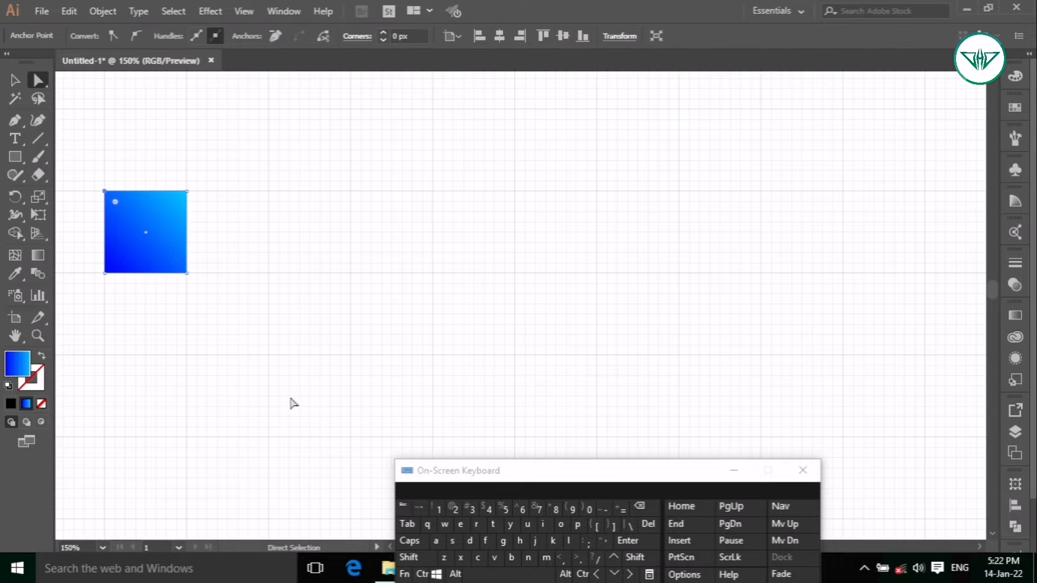
{"action": "left_click", "coordinate": [409, 557]}
{"action": "left_click_drag", "start_coordinate": [187, 192], "coordinate": [269, 191]}
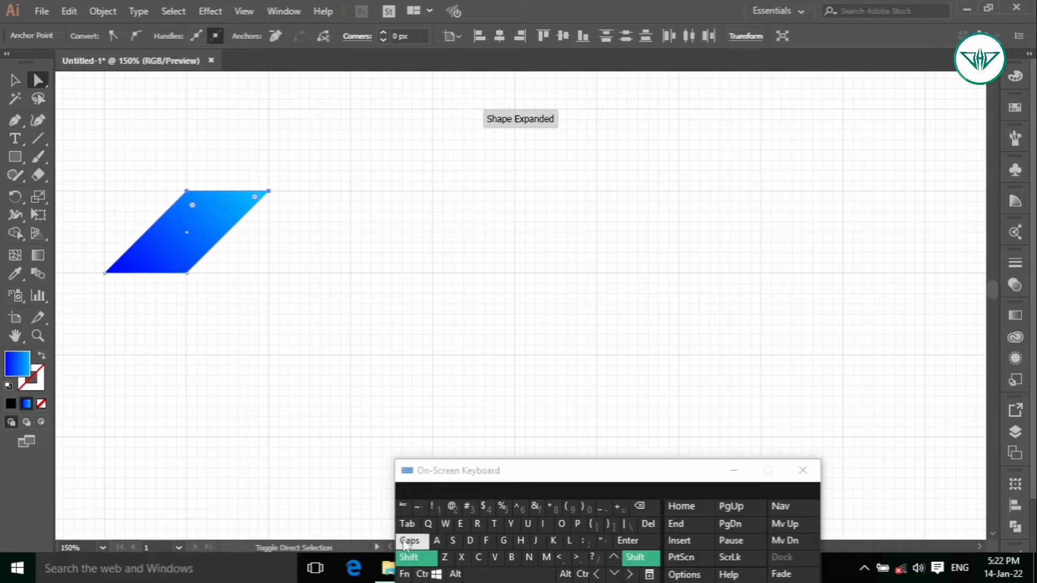
{"action": "left_click", "coordinate": [422, 574]}
{"action": "left_click", "coordinate": [437, 540]}
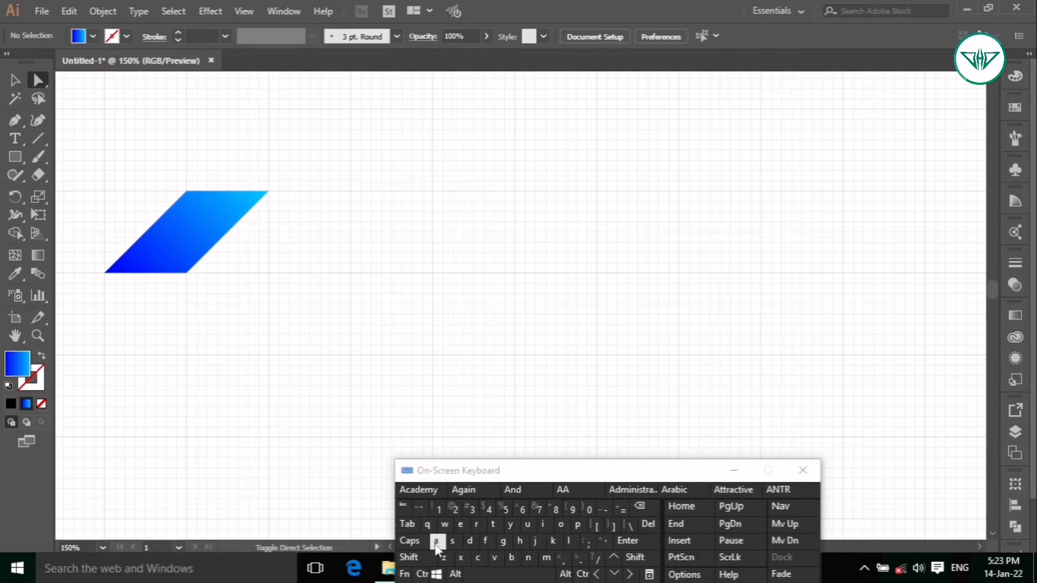
{"action": "left_click", "coordinate": [15, 80]}
{"action": "left_click", "coordinate": [456, 573]}
{"action": "left_click_drag", "start_coordinate": [167, 253], "coordinate": [246, 258]}
{"action": "scroll", "coordinate": [332, 228], "scroll_direction": "down", "scroll_amount": 5}
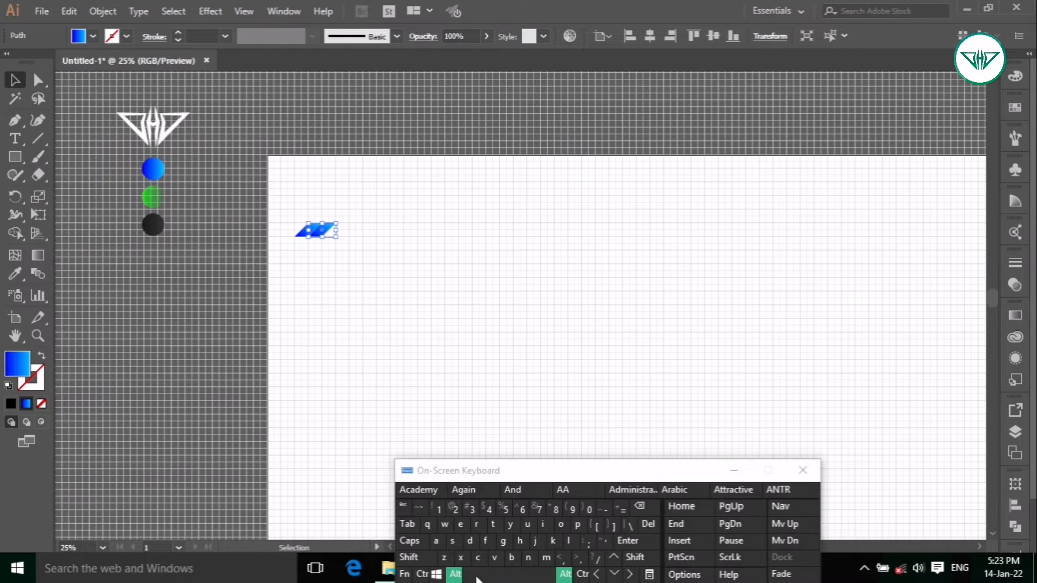
{"action": "left_click", "coordinate": [455, 574]}
{"action": "left_click", "coordinate": [422, 574]}
{"action": "left_click", "coordinate": [444, 557]}
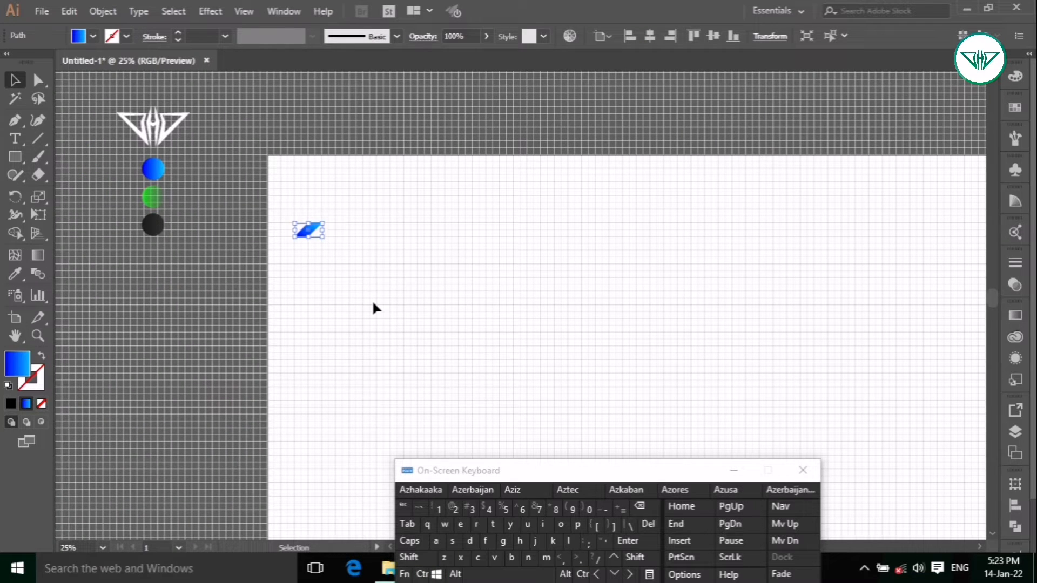
Set the parallelogram's linear gradient angle to 45°, then deselect the shape.
{"action": "left_click_drag", "start_coordinate": [337, 265], "coordinate": [293, 209]}
{"action": "left_click", "coordinate": [286, 11]}
{"action": "left_click", "coordinate": [351, 105]}
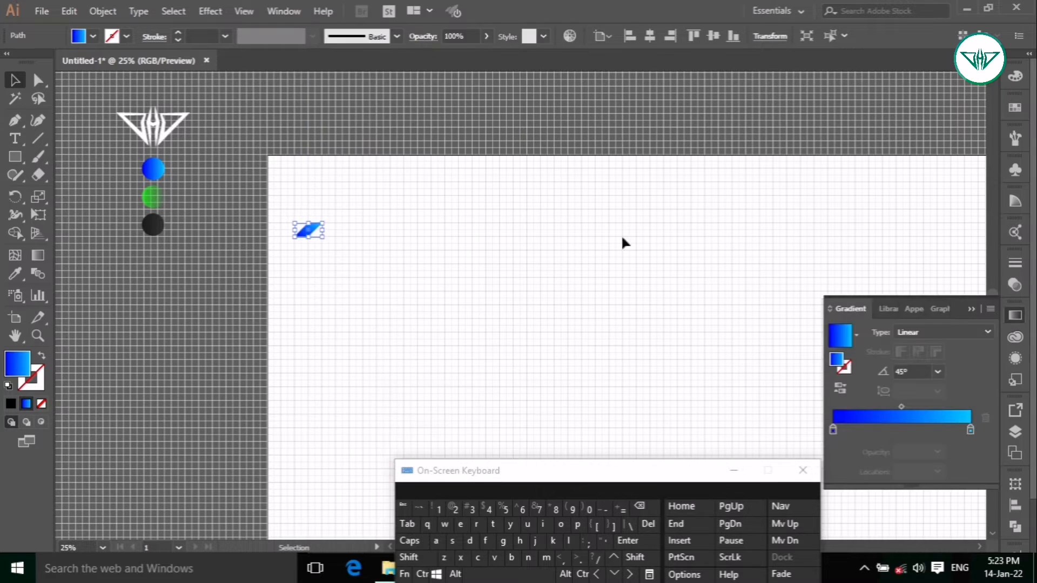
{"action": "left_click", "coordinate": [938, 371]}
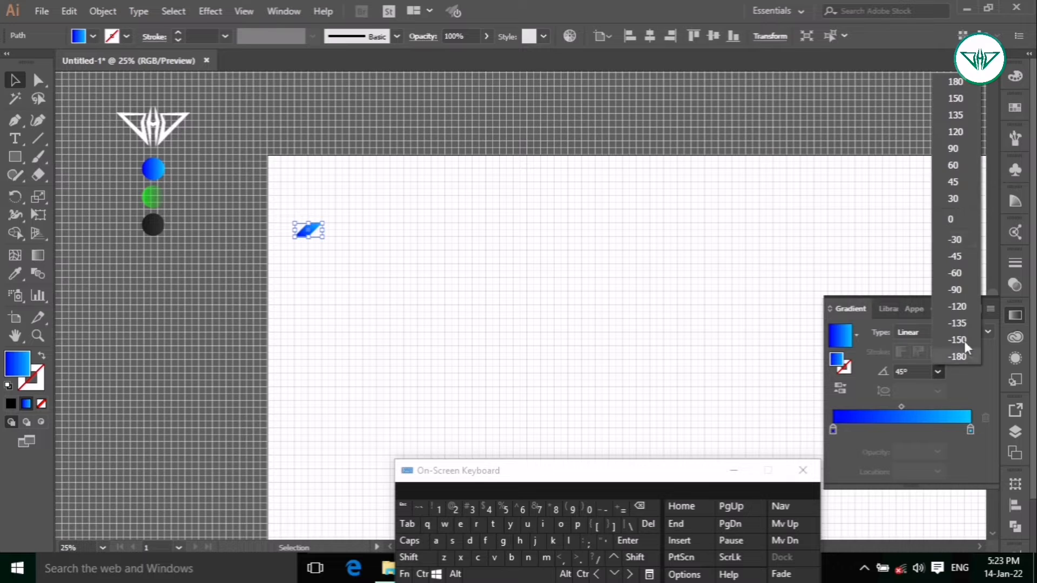
{"action": "left_click", "coordinate": [943, 182]}
{"action": "left_click", "coordinate": [701, 179]}
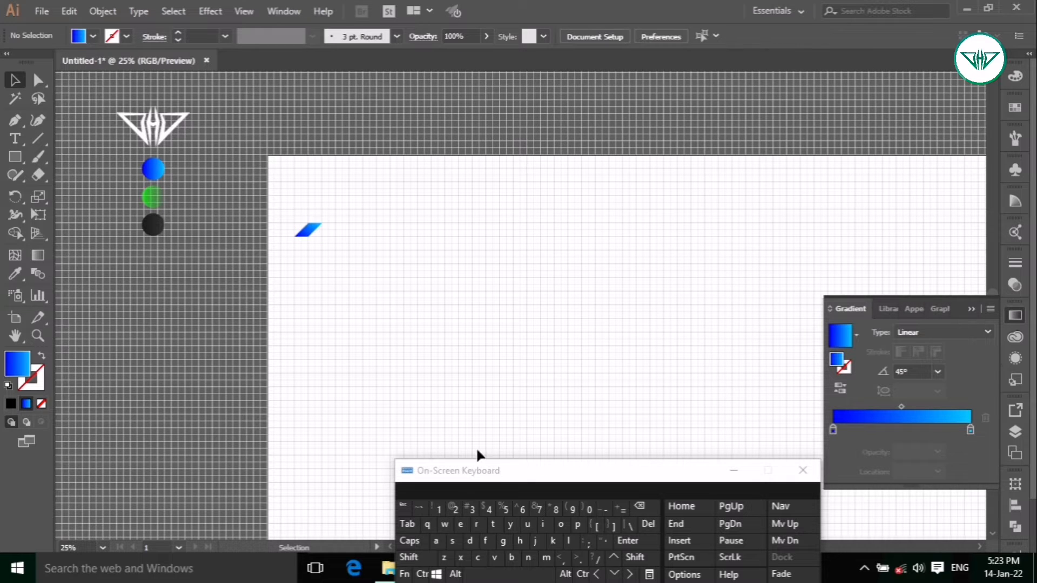
{"action": "left_click", "coordinate": [970, 308]}
Duplicate the parallelogram one major grid cell to the right so the copy adjoins the original.
{"action": "left_click", "coordinate": [454, 574]}
{"action": "scroll", "coordinate": [341, 237], "scroll_direction": "up", "scroll_amount": 5}
{"action": "left_click_drag", "start_coordinate": [270, 271], "coordinate": [352, 270]}
Repeat the duplication with Transform Again until the row of parallelograms extends well past the artboard's right edge.
{"action": "scroll", "coordinate": [232, 270], "scroll_direction": "down", "scroll_amount": 5}
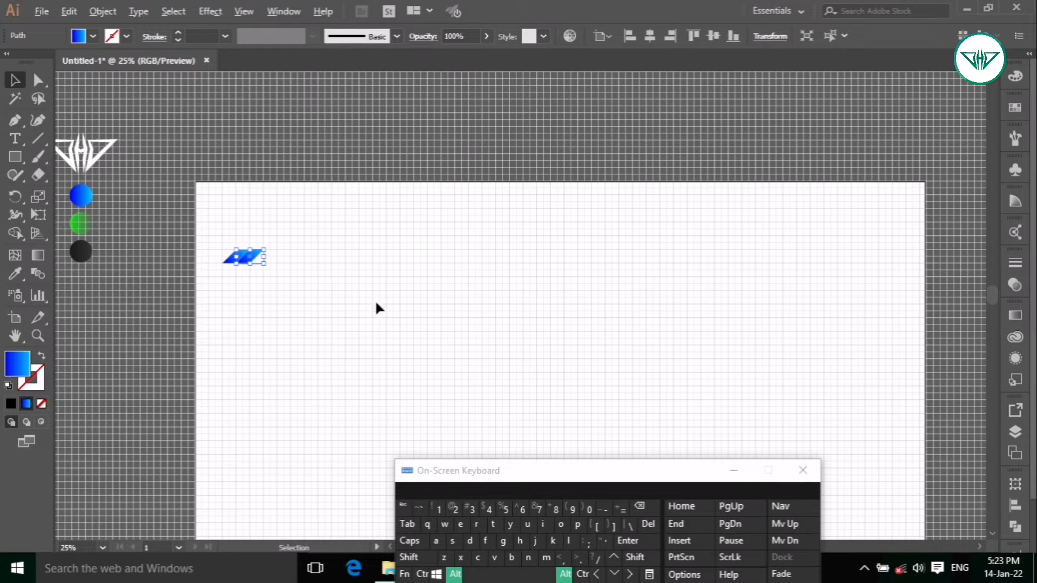
{"action": "scroll", "coordinate": [292, 183], "scroll_direction": "down", "scroll_amount": 2}
{"action": "scroll", "coordinate": [347, 285], "scroll_direction": "up", "scroll_amount": 1}
{"action": "scroll", "coordinate": [347, 277], "scroll_direction": "down", "scroll_amount": 1}
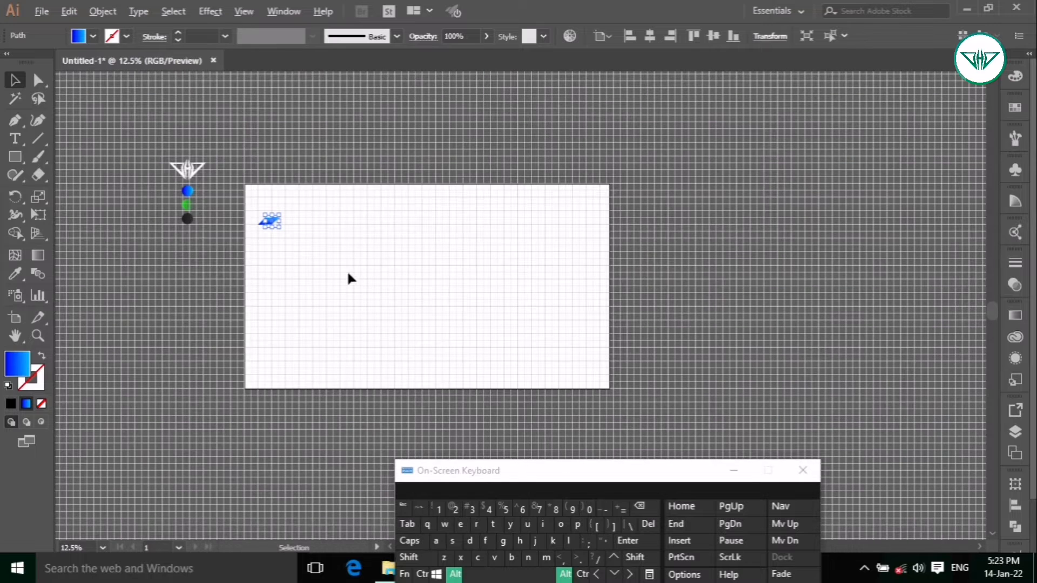
{"action": "left_click", "coordinate": [456, 574]}
{"action": "left_click", "coordinate": [421, 574]}
{"action": "left_click", "coordinate": [471, 540]}
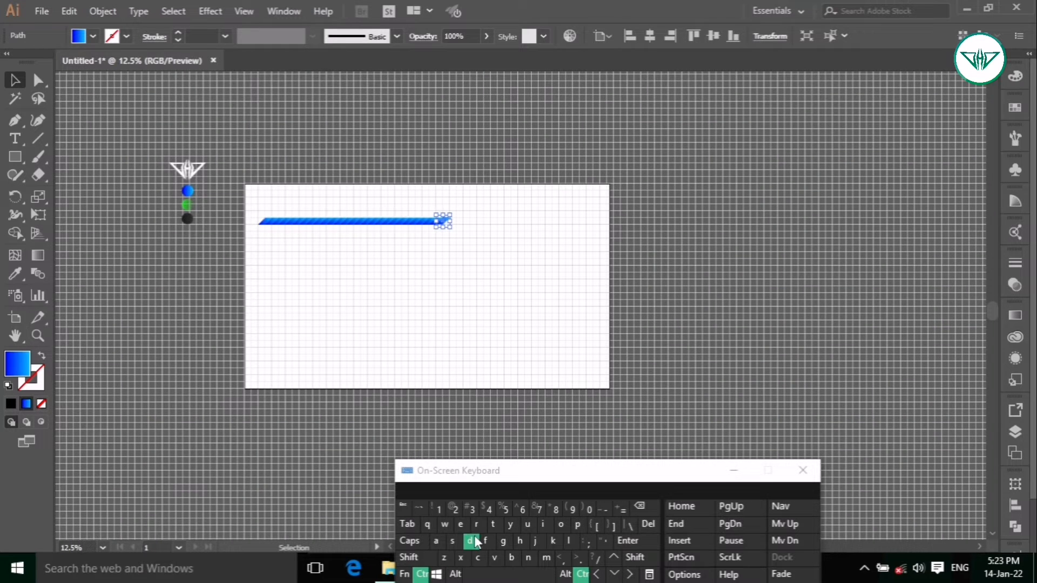
{"action": "left_click", "coordinate": [421, 574]}
{"action": "left_click", "coordinate": [469, 541]}
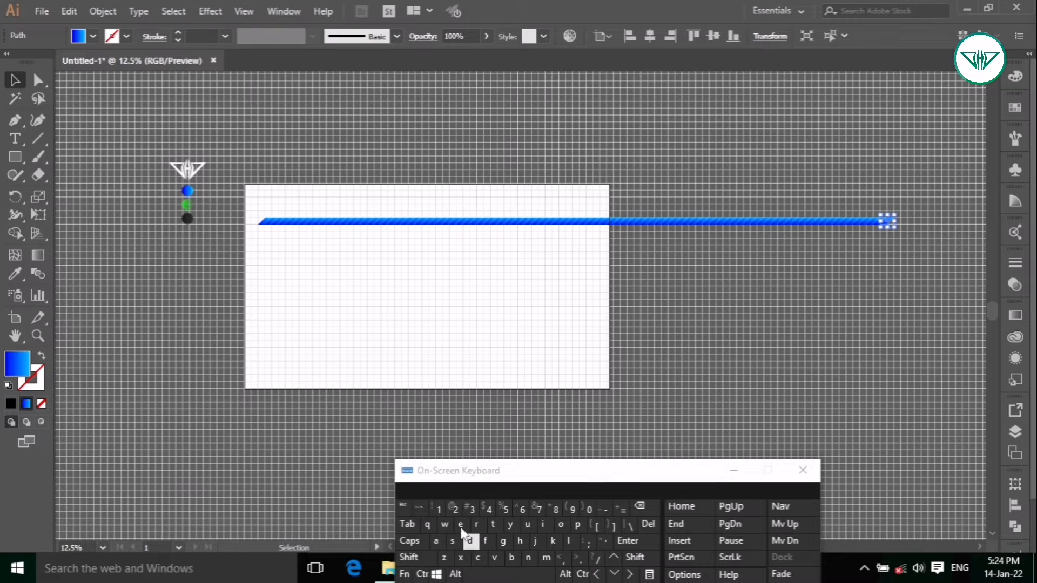
Select every parallelogram in the row as similar objects.
{"action": "left_click", "coordinate": [844, 35]}
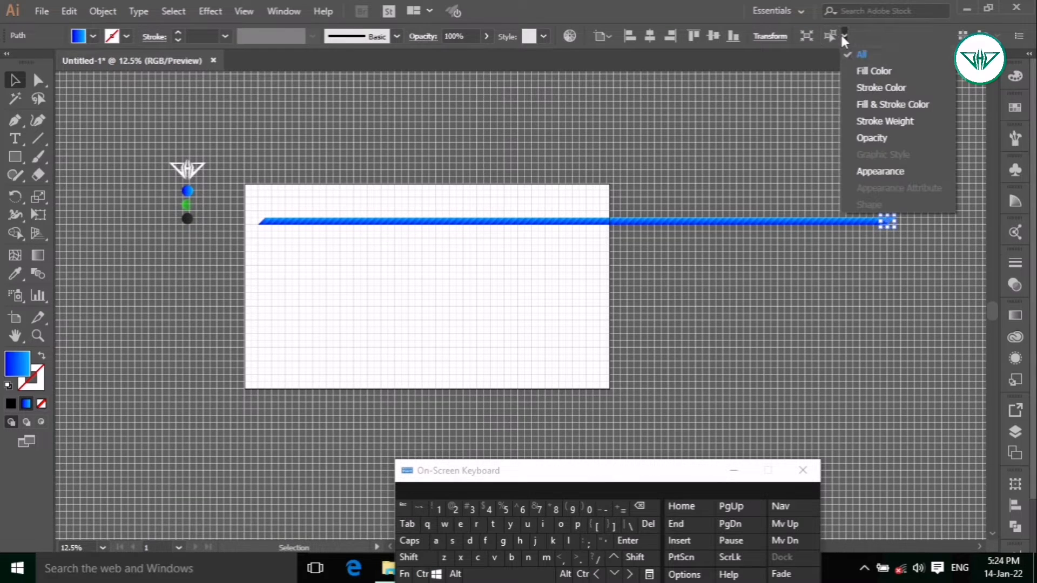
{"action": "left_click", "coordinate": [844, 37]}
{"action": "left_click", "coordinate": [831, 36]}
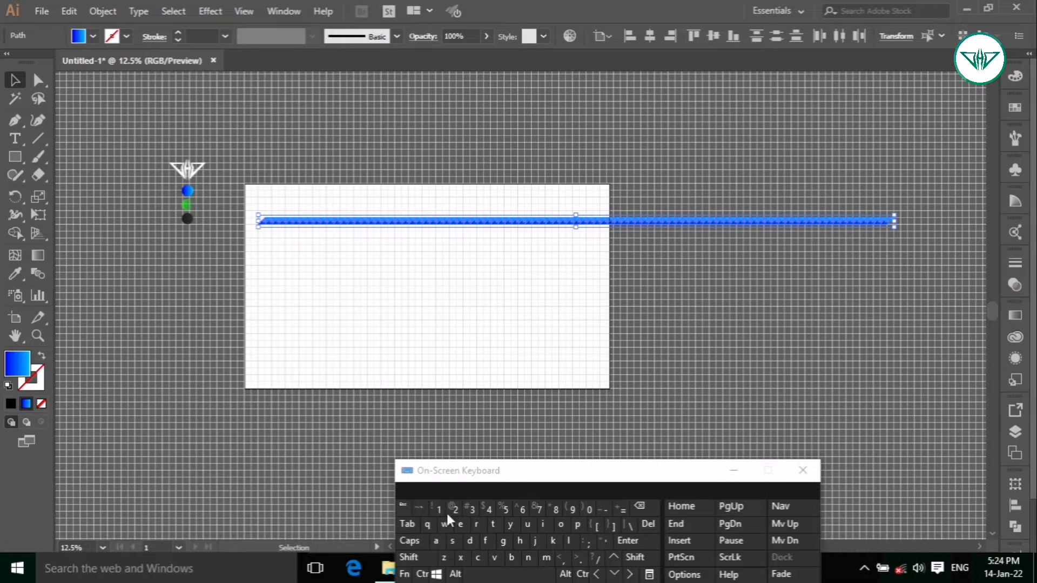
{"action": "left_click", "coordinate": [456, 574]}
{"action": "scroll", "coordinate": [303, 236], "scroll_direction": "up", "scroll_amount": 8}
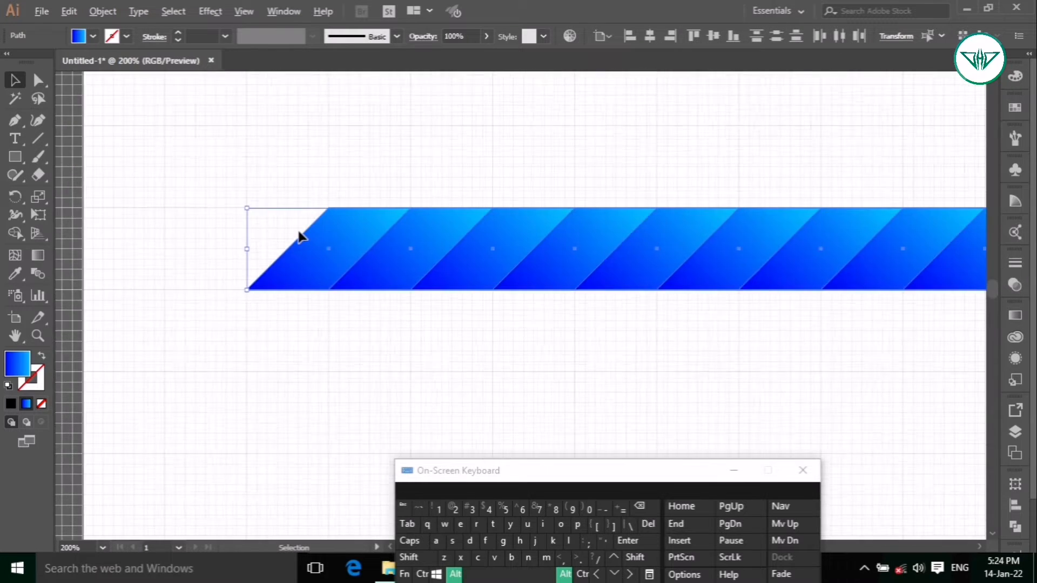
{"action": "scroll", "coordinate": [300, 236], "scroll_direction": "up", "scroll_amount": 2}
{"action": "left_click_drag", "start_coordinate": [358, 232], "coordinate": [284, 331]}
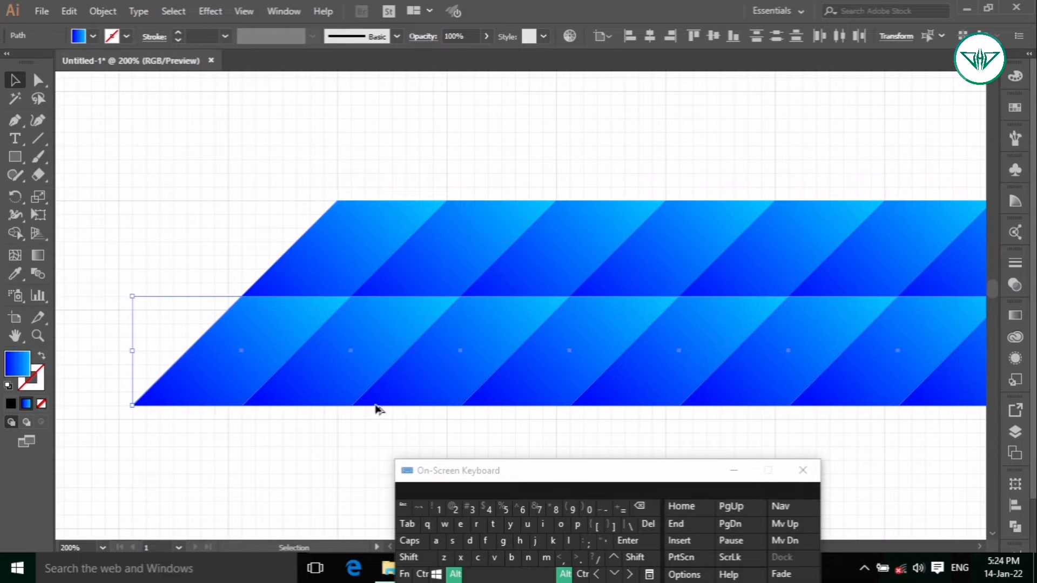
{"action": "left_click", "coordinate": [453, 574]}
{"action": "left_click", "coordinate": [422, 574]}
{"action": "left_click", "coordinate": [444, 560]}
{"action": "left_click", "coordinate": [422, 574]}
{"action": "left_click", "coordinate": [443, 560]}
Duplicate the row one major grid cell down and left, and repeat with Transform Again until the rows extend well below the artboard.
{"action": "left_click", "coordinate": [456, 574]}
{"action": "left_click_drag", "start_coordinate": [389, 217], "coordinate": [280, 329]}
{"action": "scroll", "coordinate": [278, 219], "scroll_direction": "down", "scroll_amount": 7}
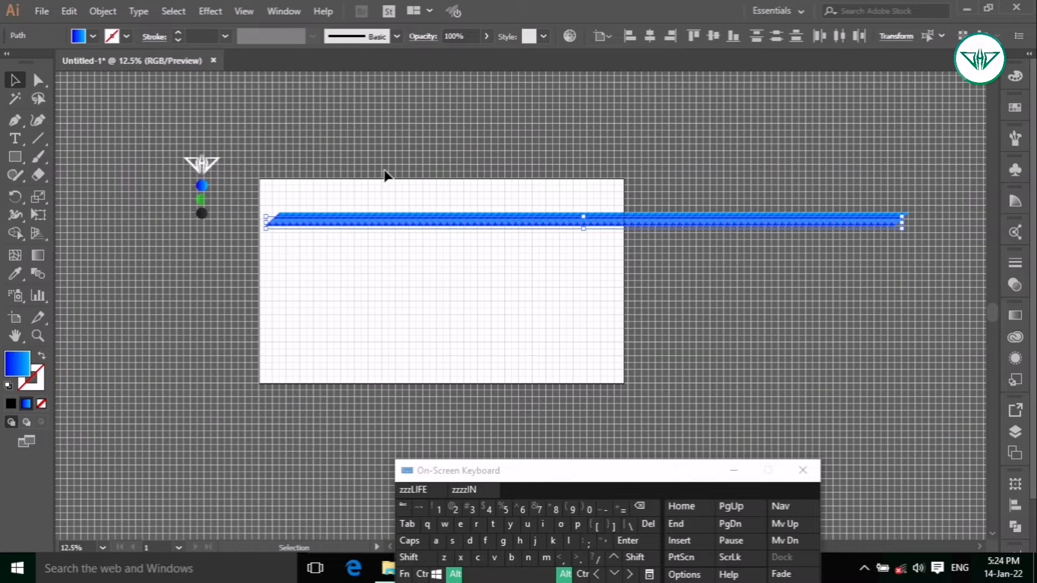
{"action": "scroll", "coordinate": [385, 174], "scroll_direction": "down", "scroll_amount": 1}
{"action": "left_click", "coordinate": [455, 574]}
{"action": "left_click", "coordinate": [422, 574]}
{"action": "left_click", "coordinate": [471, 540]}
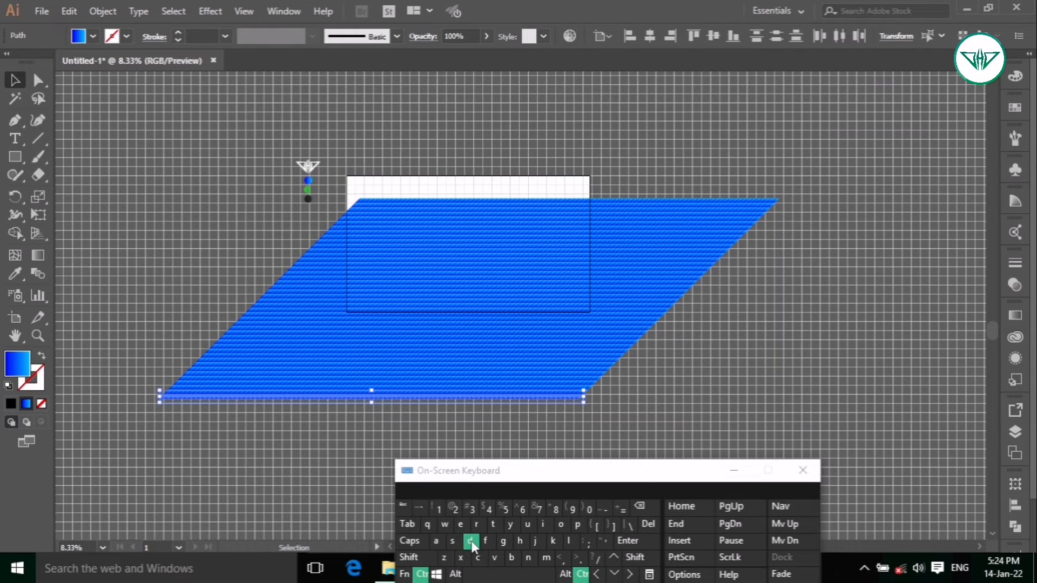
Group all the parallelograms and centre the group horizontally and vertically on the artboard.
{"action": "left_click", "coordinate": [926, 38]}
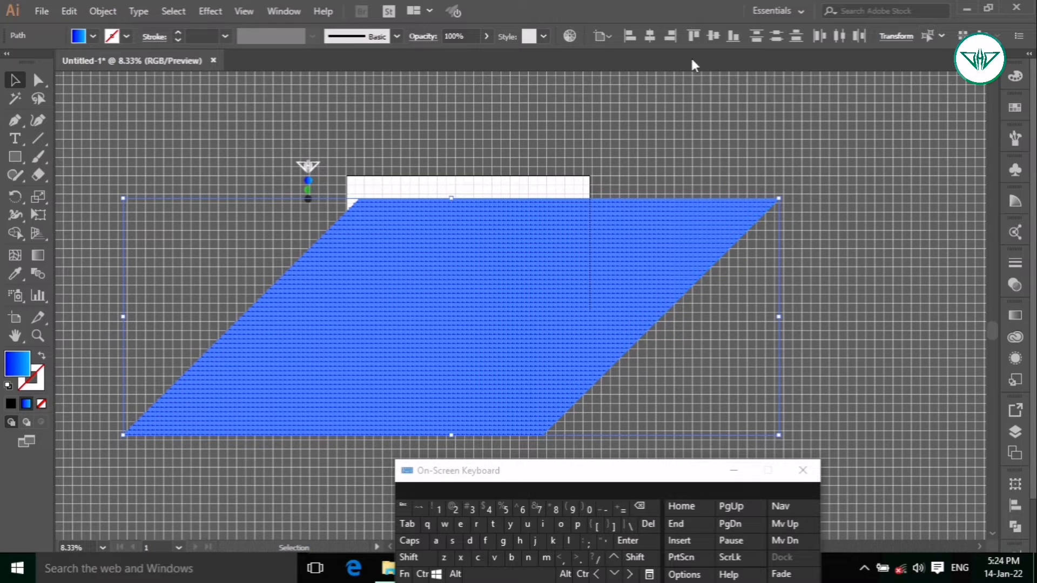
{"action": "left_click", "coordinate": [102, 11]}
{"action": "left_click", "coordinate": [162, 47]}
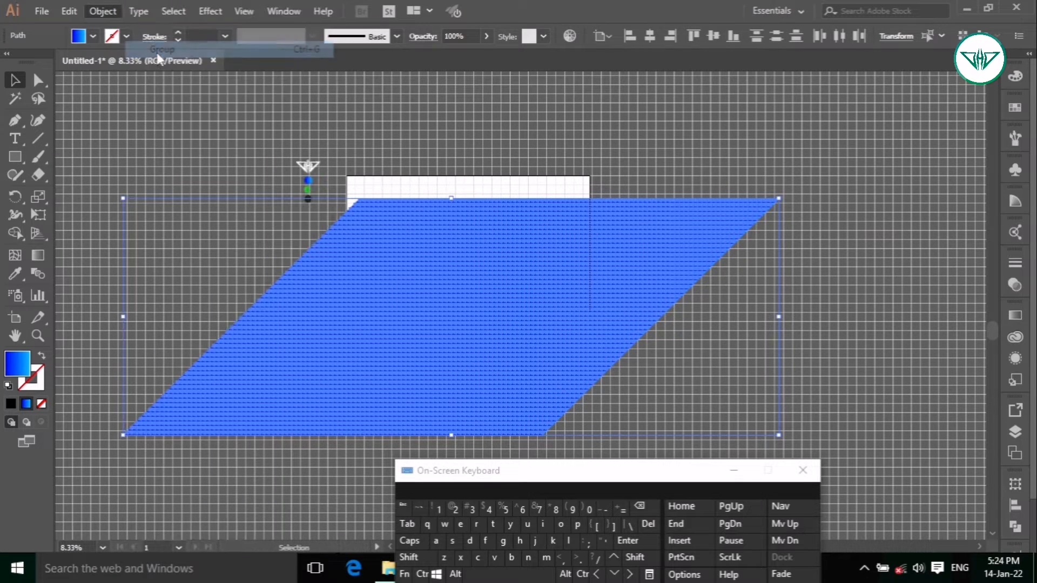
{"action": "left_click", "coordinate": [649, 41]}
{"action": "left_click", "coordinate": [715, 39]}
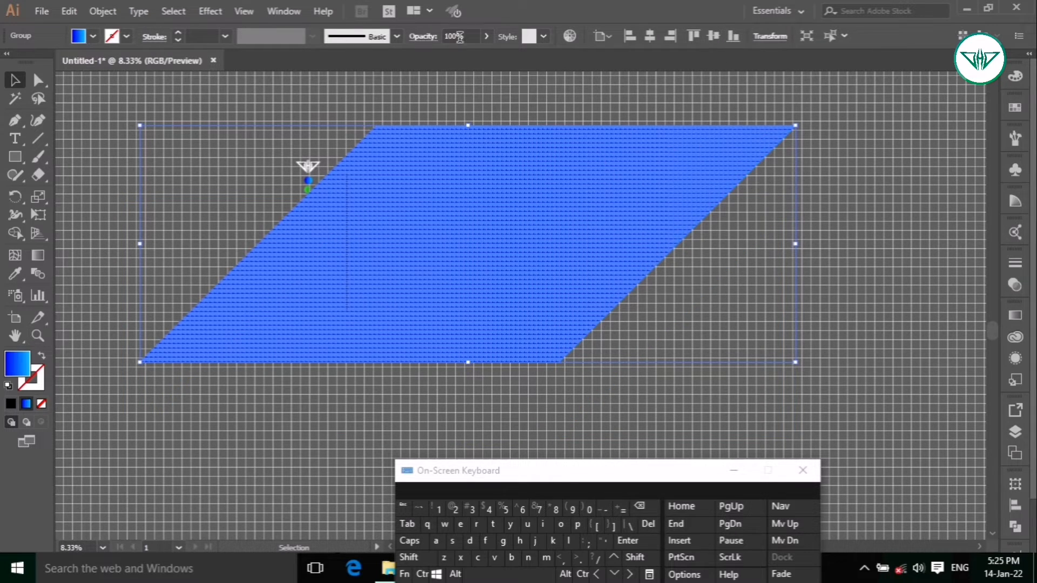
Rotate the parallelogram group by 45° and deselect it.
{"action": "left_click", "coordinate": [103, 12]}
{"action": "left_click", "coordinate": [104, 19]}
{"action": "left_click", "coordinate": [102, 12]}
{"action": "mouse_move", "coordinate": [243, 11]}
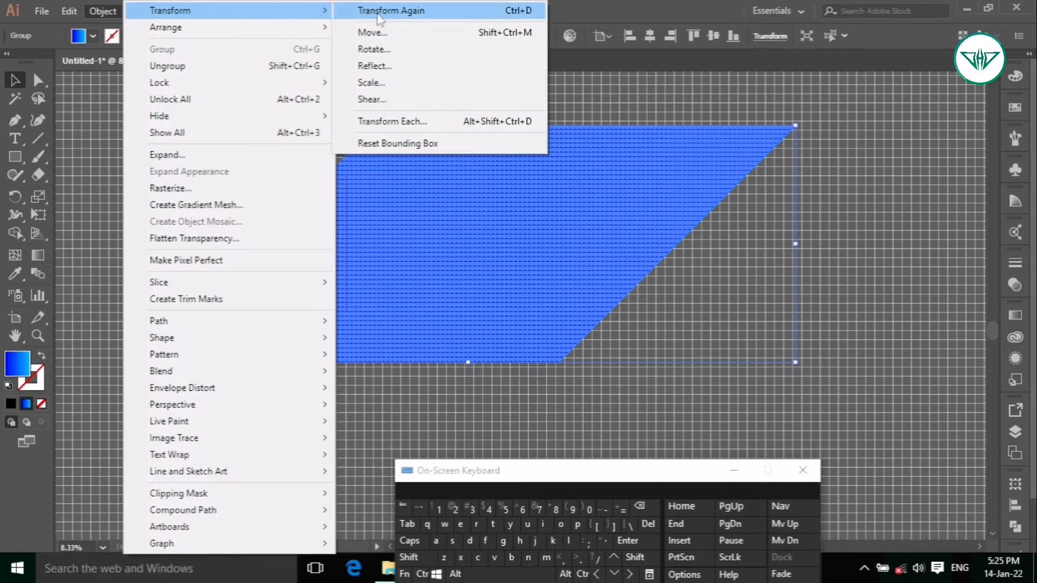
{"action": "left_click", "coordinate": [371, 53]}
{"action": "left_click", "coordinate": [492, 510]}
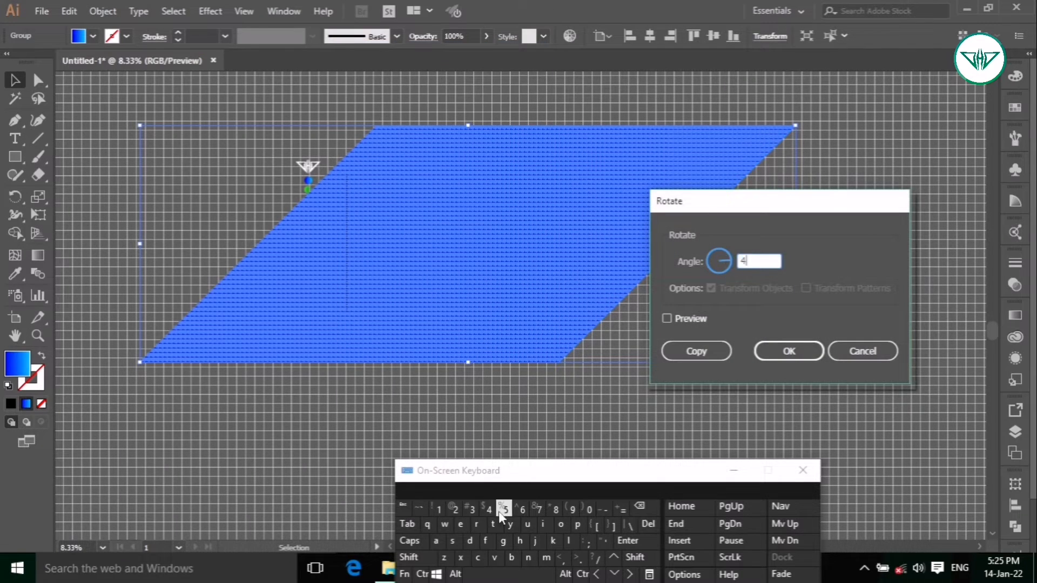
{"action": "left_click", "coordinate": [779, 351]}
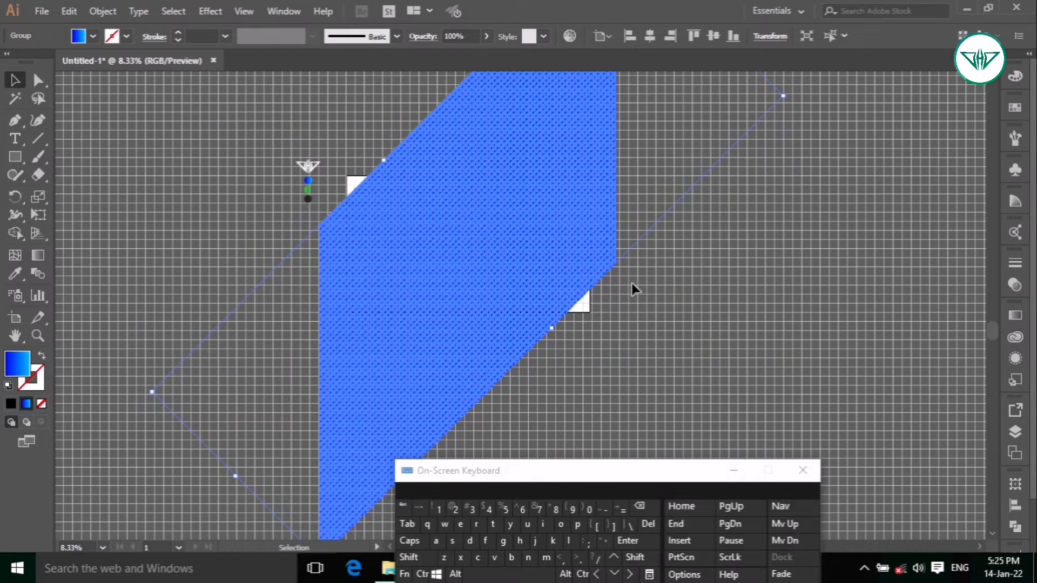
{"action": "left_click", "coordinate": [631, 288]}
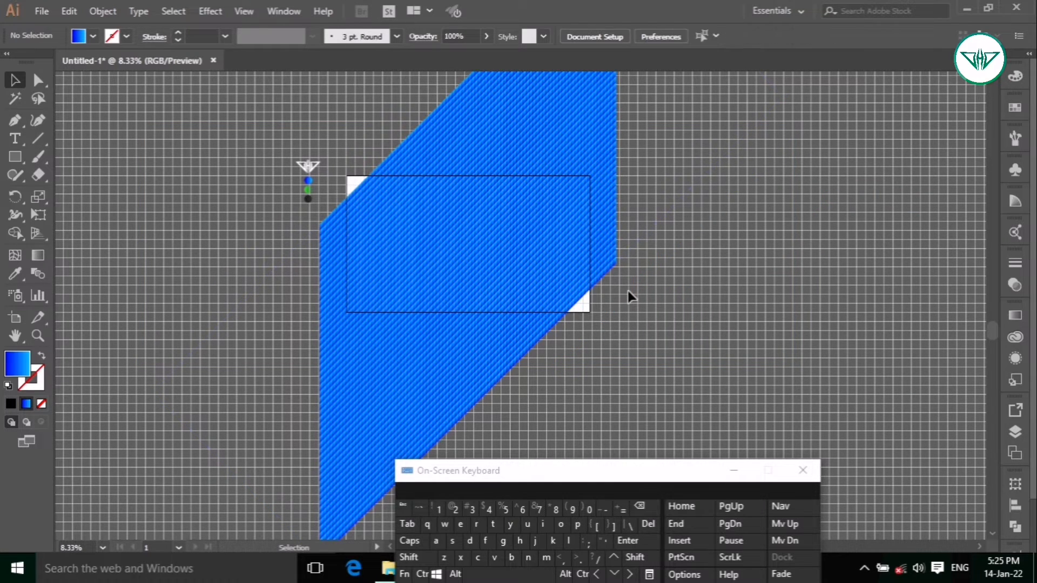
Scale the parallelogram group up proportionally from its centre until it covers all four corners of the artboard.
{"action": "left_click", "coordinate": [456, 576]}
{"action": "left_click", "coordinate": [457, 576]}
{"action": "left_click", "coordinate": [419, 391]}
{"action": "left_click", "coordinate": [456, 574]}
{"action": "left_click", "coordinate": [419, 558]}
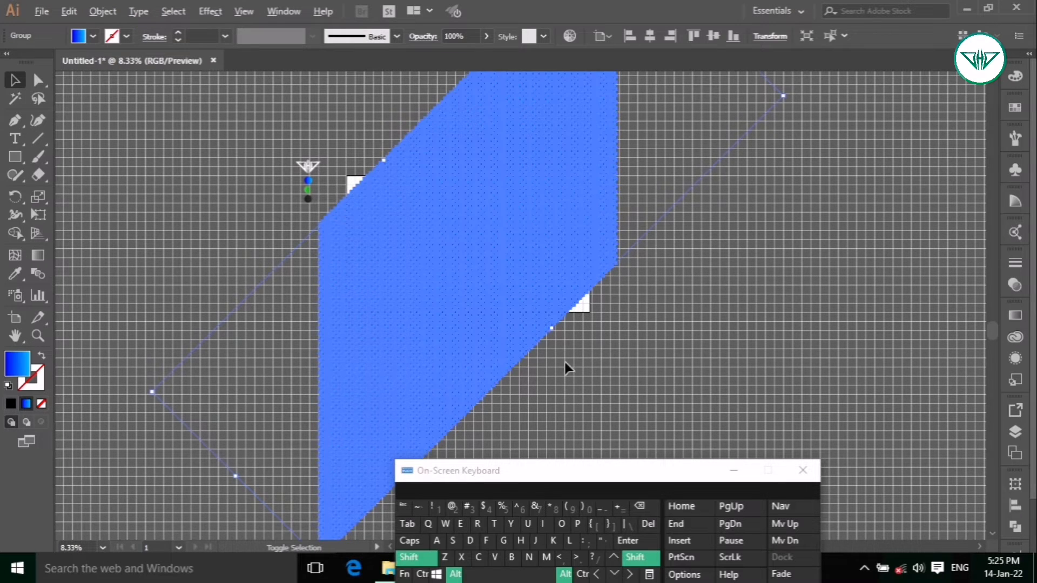
{"action": "left_click_drag", "start_coordinate": [554, 331], "coordinate": [569, 345]}
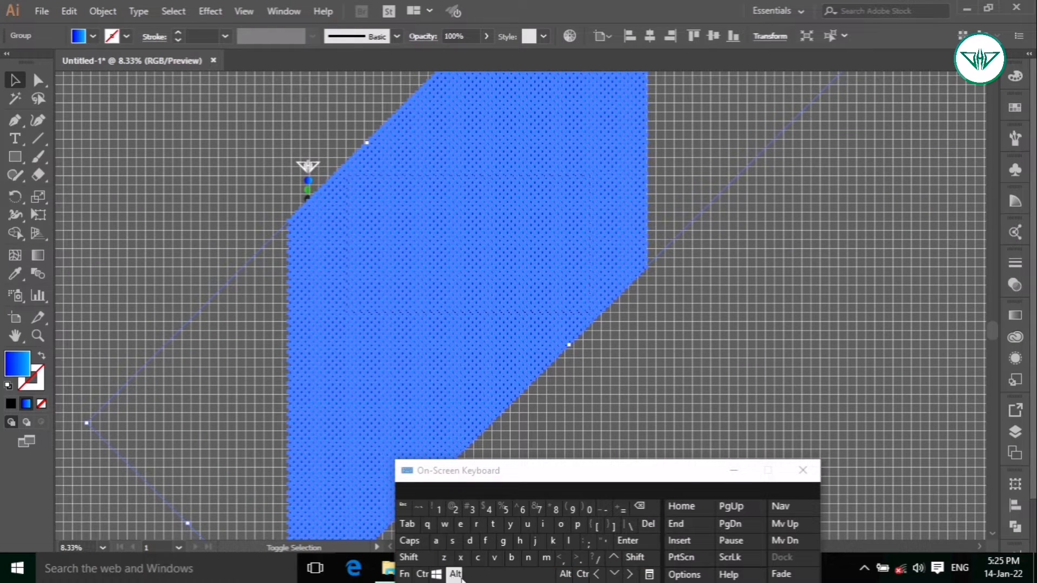
Ungroup the enlarged parallelogram pattern and deselect it.
{"action": "left_click", "coordinate": [111, 11]}
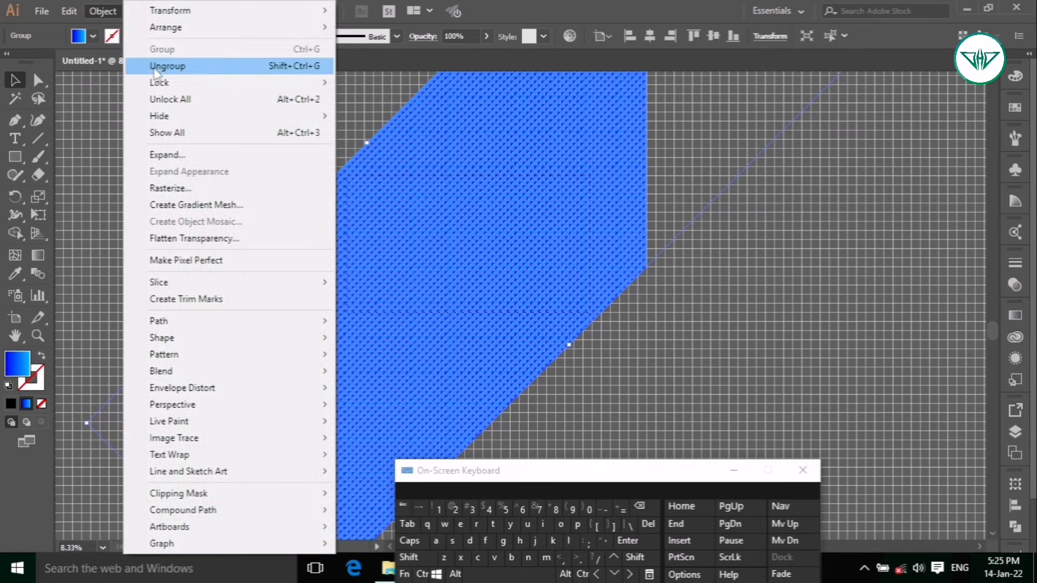
{"action": "left_click", "coordinate": [155, 66]}
{"action": "left_click", "coordinate": [455, 573]}
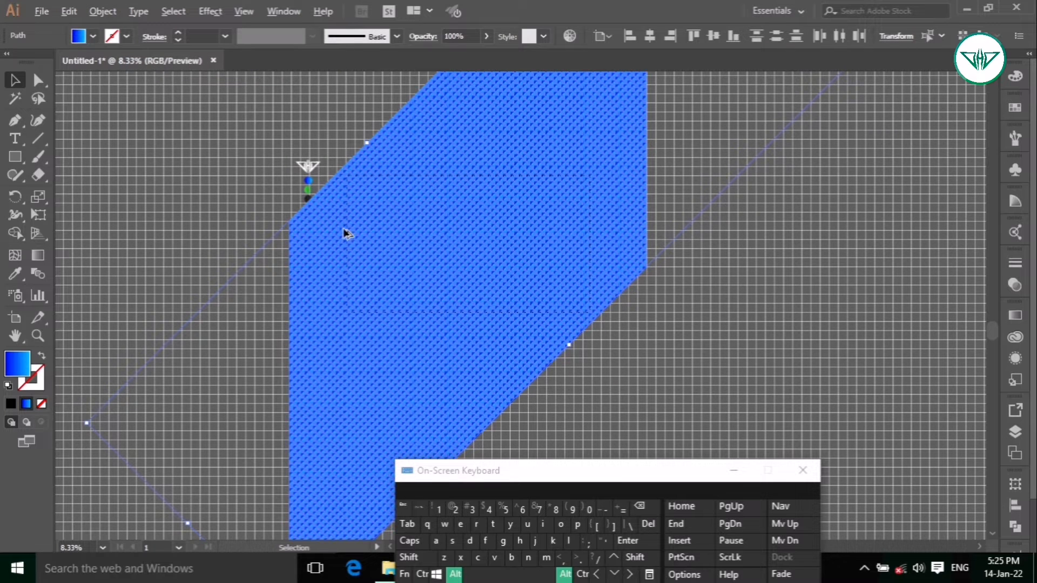
{"action": "scroll", "coordinate": [254, 173], "scroll_direction": "down", "scroll_amount": 3}
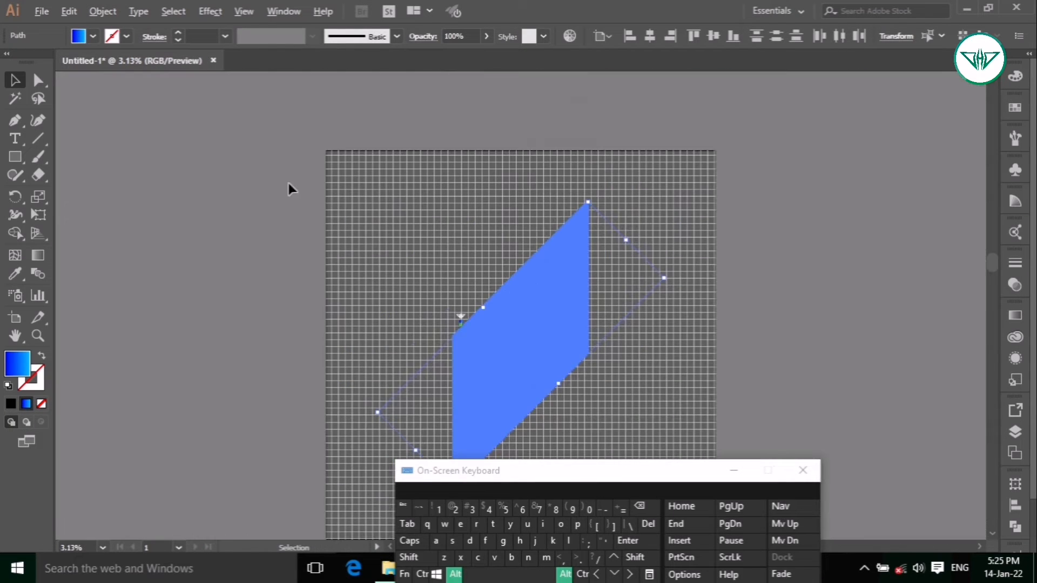
{"action": "left_click", "coordinate": [520, 429]}
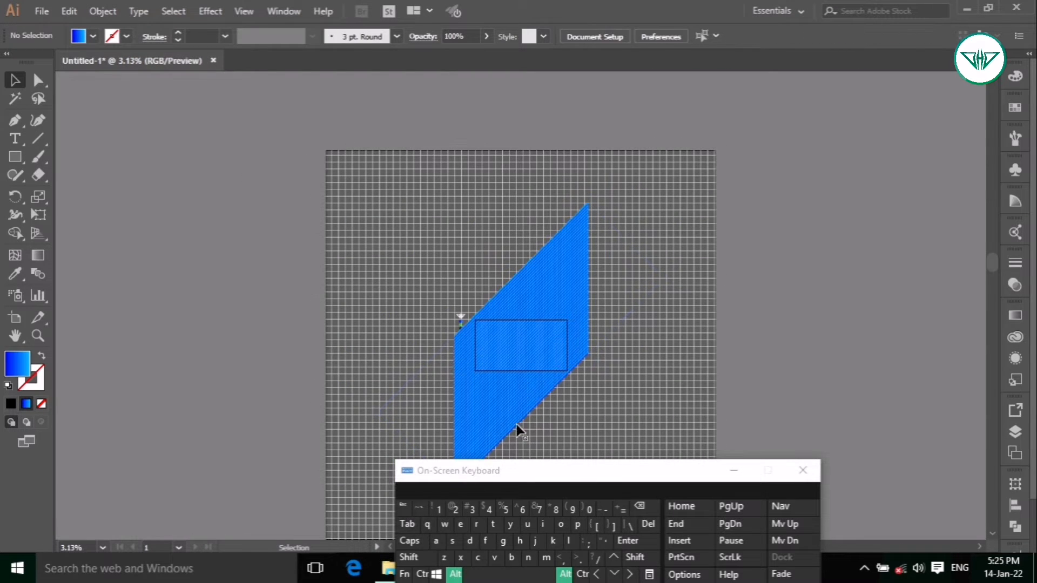
Delete the surplus parallelograms below the artboard, keeping a narrow overlap past its lower edge.
{"action": "left_click", "coordinate": [454, 573]}
{"action": "scroll", "coordinate": [534, 444], "scroll_direction": "up", "scroll_amount": 1}
{"action": "scroll", "coordinate": [520, 412], "scroll_direction": "down", "scroll_amount": 3}
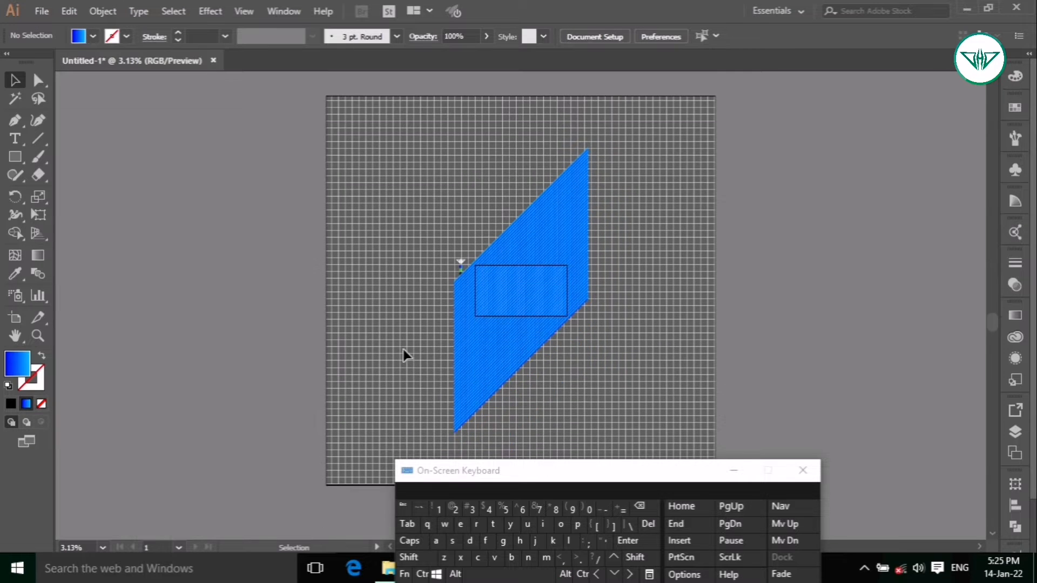
{"action": "left_click_drag", "start_coordinate": [447, 325], "coordinate": [615, 437]}
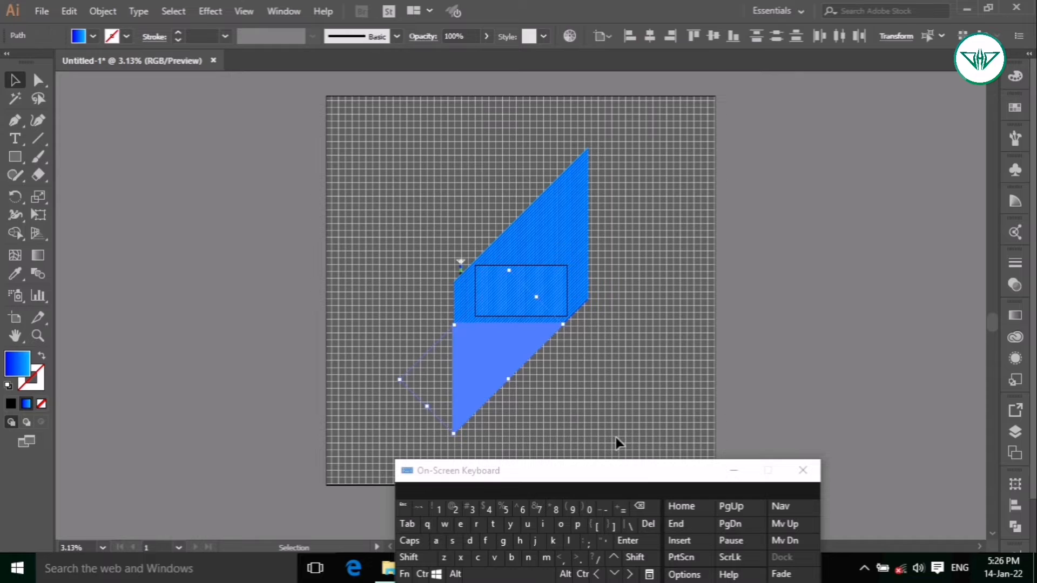
{"action": "left_click", "coordinate": [658, 522]}
Delete the surplus parallelograms above the artboard, keeping the ones that cross its upper edge.
{"action": "scroll", "coordinate": [610, 364], "scroll_direction": "up", "scroll_amount": 3}
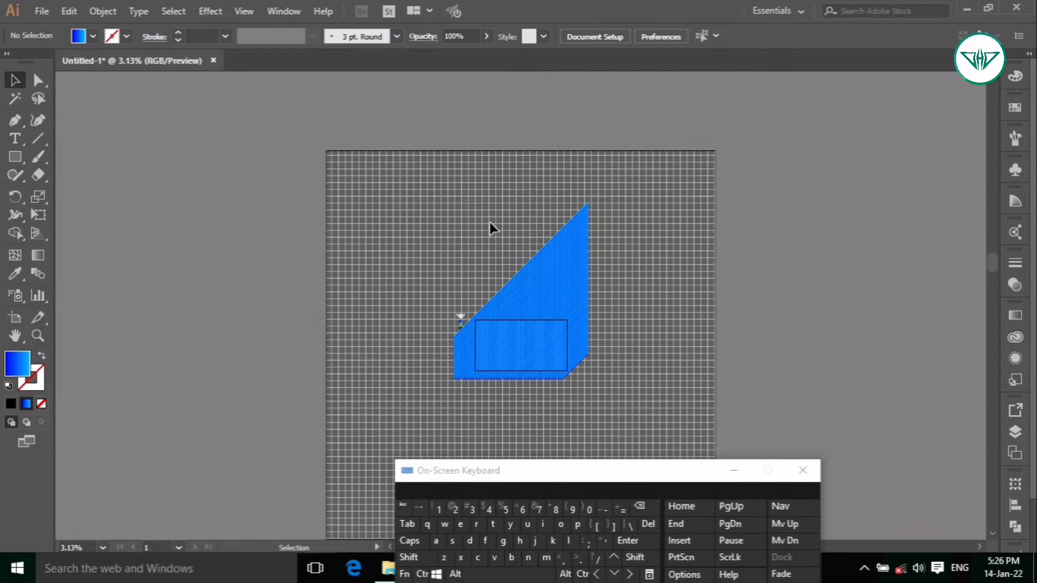
{"action": "left_click", "coordinate": [609, 315]}
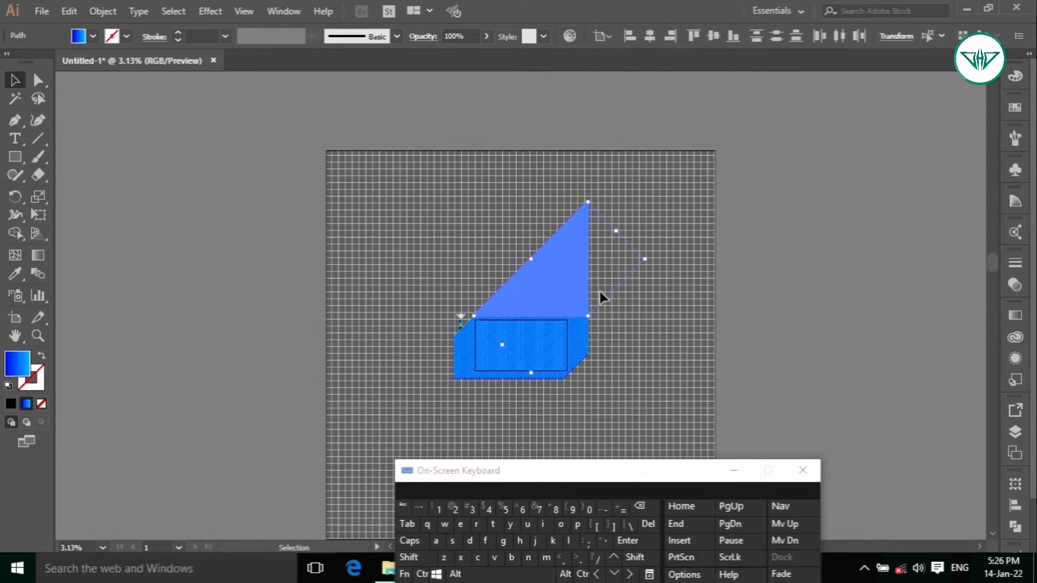
{"action": "left_click", "coordinate": [648, 524]}
Delete the parallelogram columns at the pattern's right end, from just inside the artboard's right edge outward.
{"action": "left_click", "coordinate": [456, 574]}
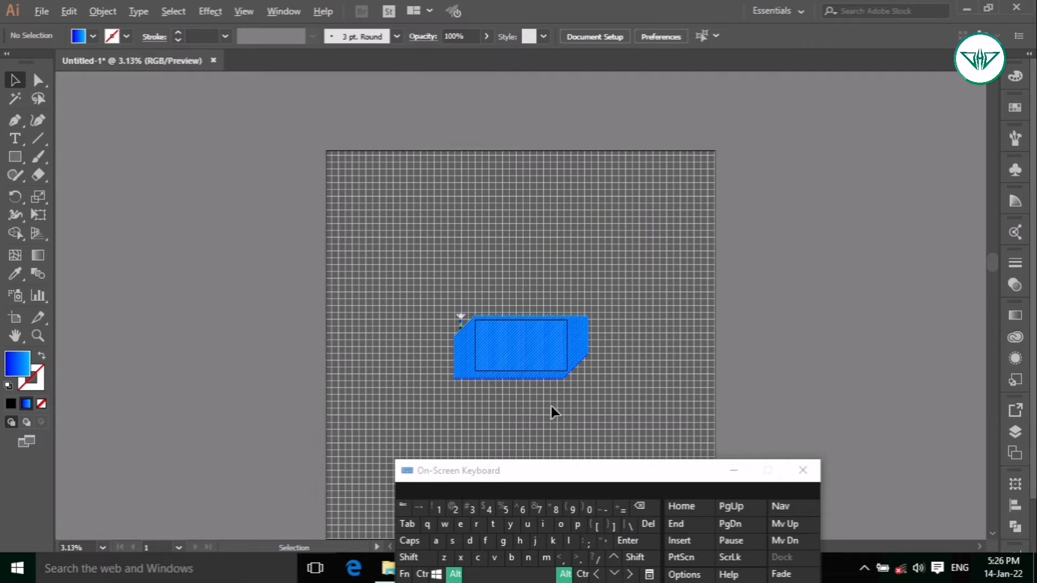
{"action": "scroll", "coordinate": [542, 386], "scroll_direction": "up", "scroll_amount": 4}
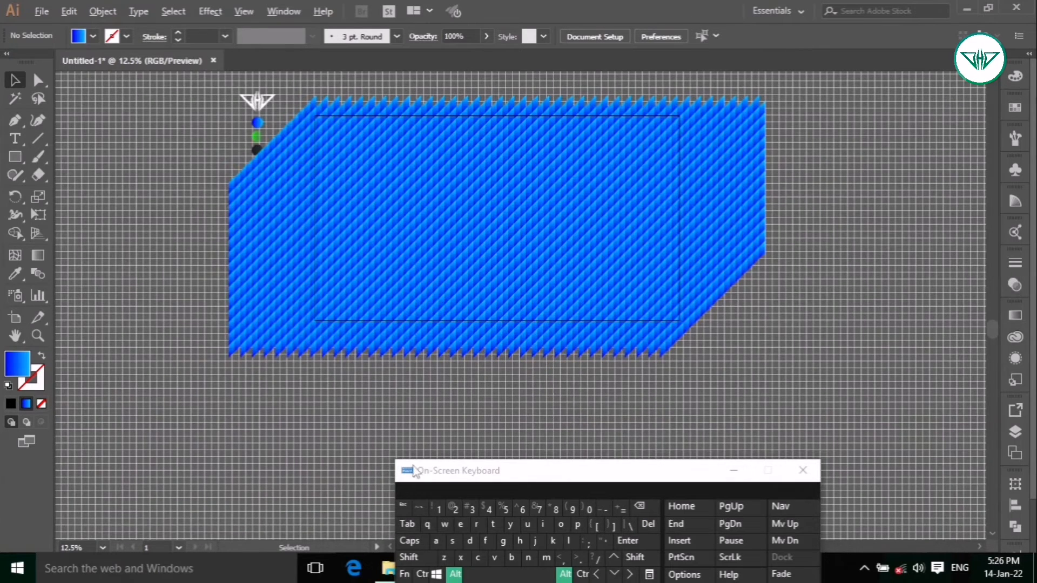
{"action": "left_click", "coordinate": [456, 574]}
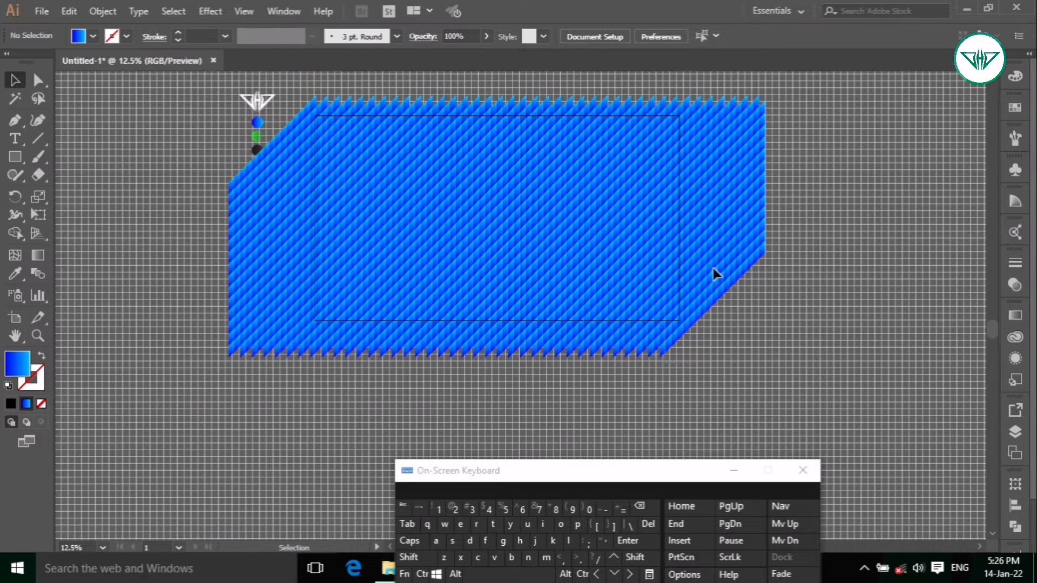
{"action": "scroll", "coordinate": [793, 71], "scroll_direction": "up", "scroll_amount": 5}
{"action": "left_click", "coordinate": [660, 358]}
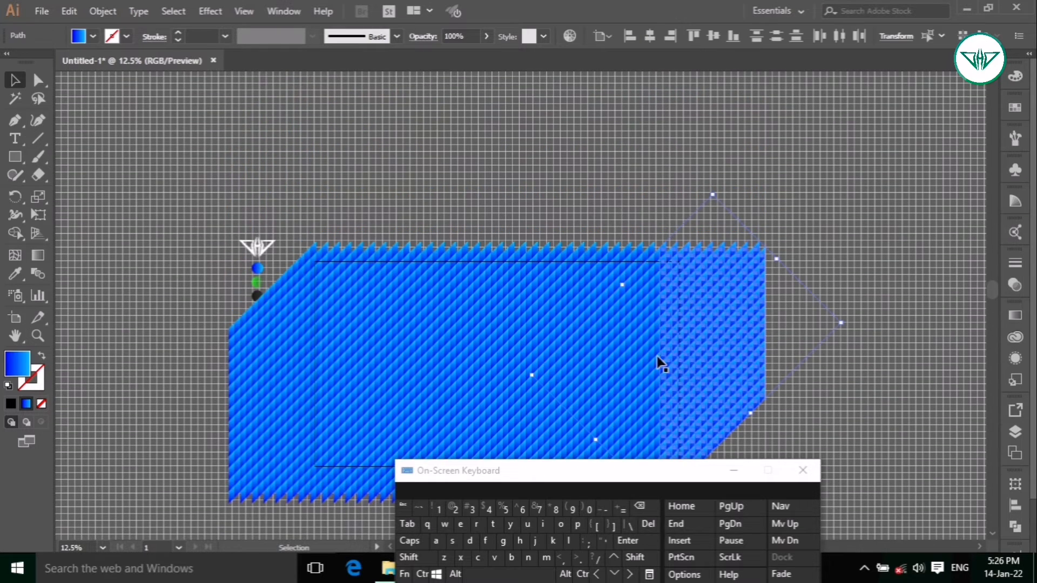
{"action": "left_click", "coordinate": [639, 506]}
Turn off Snap to Grid and hide the grid.
{"action": "left_click", "coordinate": [242, 13]}
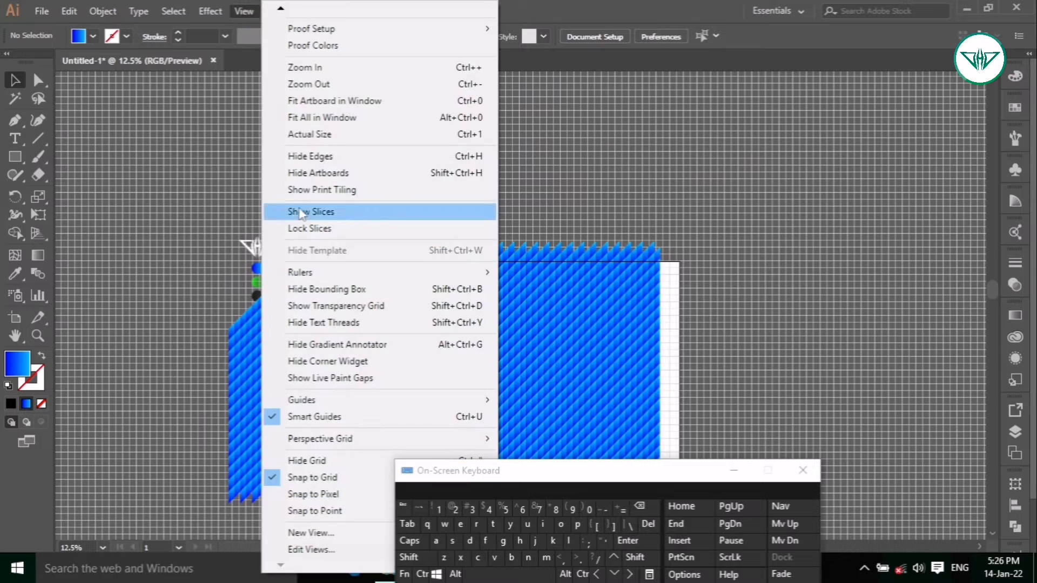
{"action": "left_click", "coordinate": [296, 481]}
{"action": "left_click", "coordinate": [242, 13]}
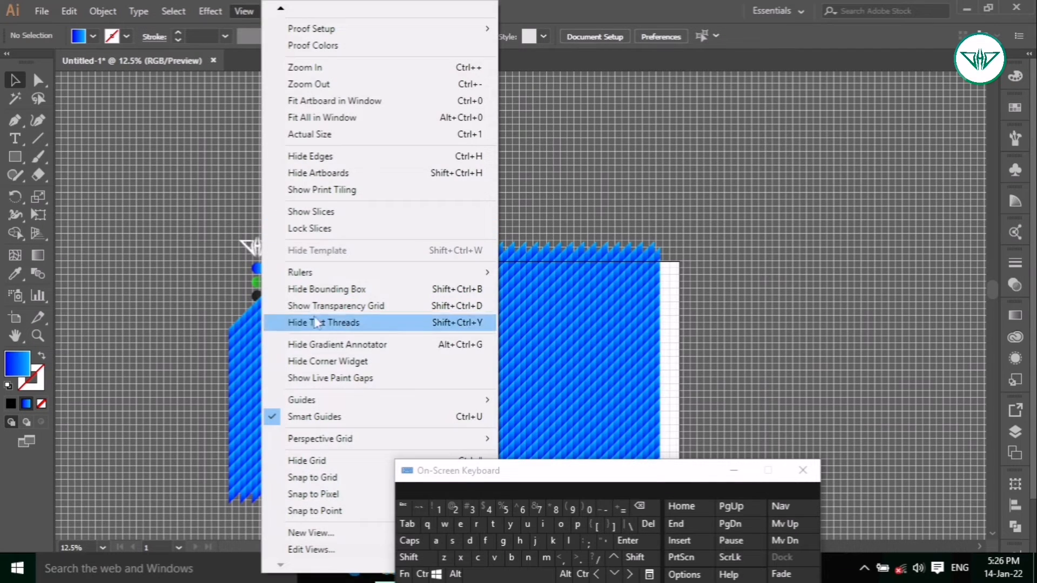
{"action": "left_click", "coordinate": [301, 461]}
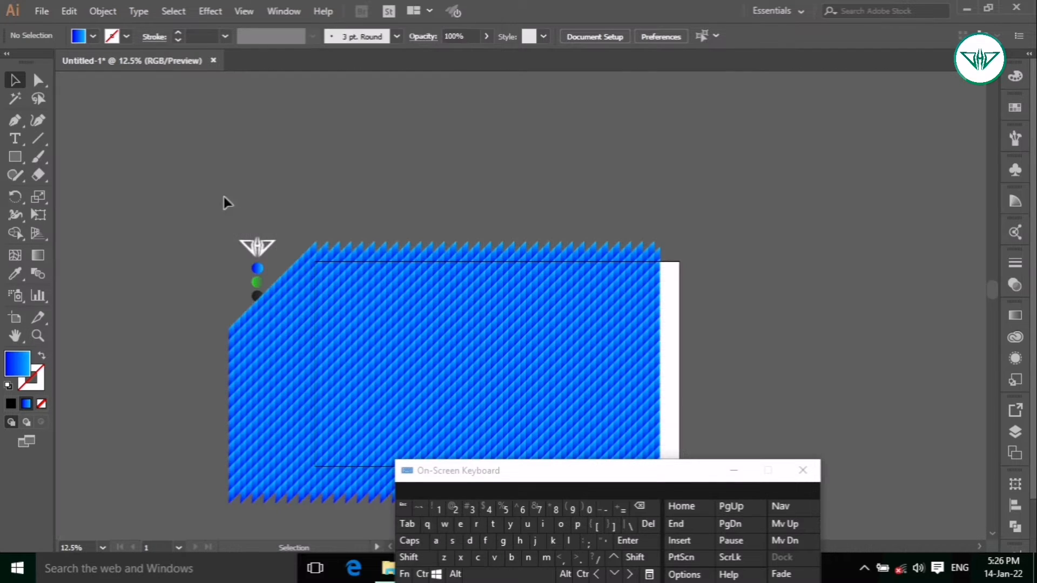
Delete the slanted columns at the pattern's left end and the extra parallelograms along its lower edge.
{"action": "left_click_drag", "start_coordinate": [320, 237], "coordinate": [212, 532]}
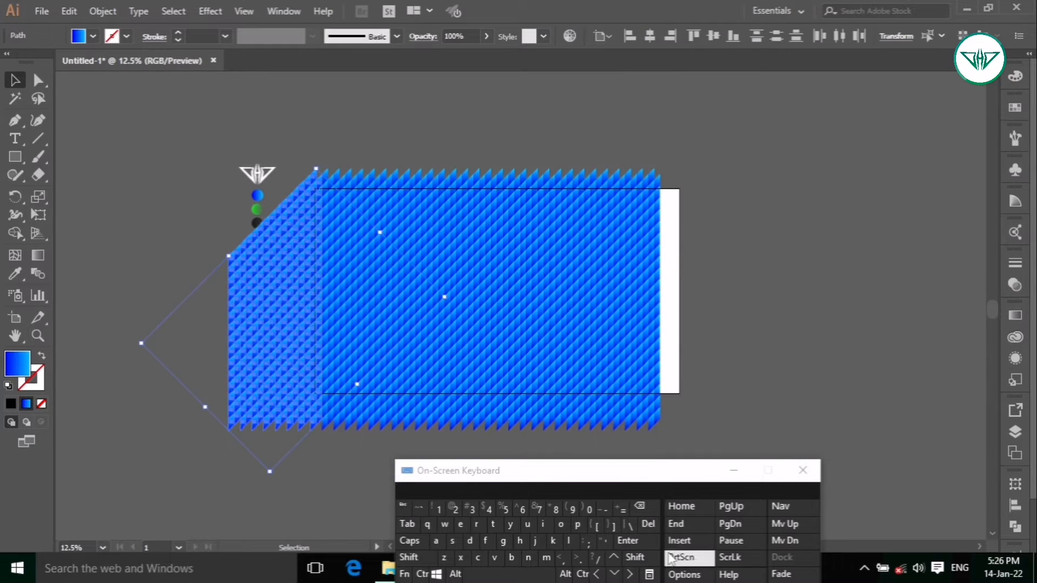
{"action": "left_click", "coordinate": [647, 524]}
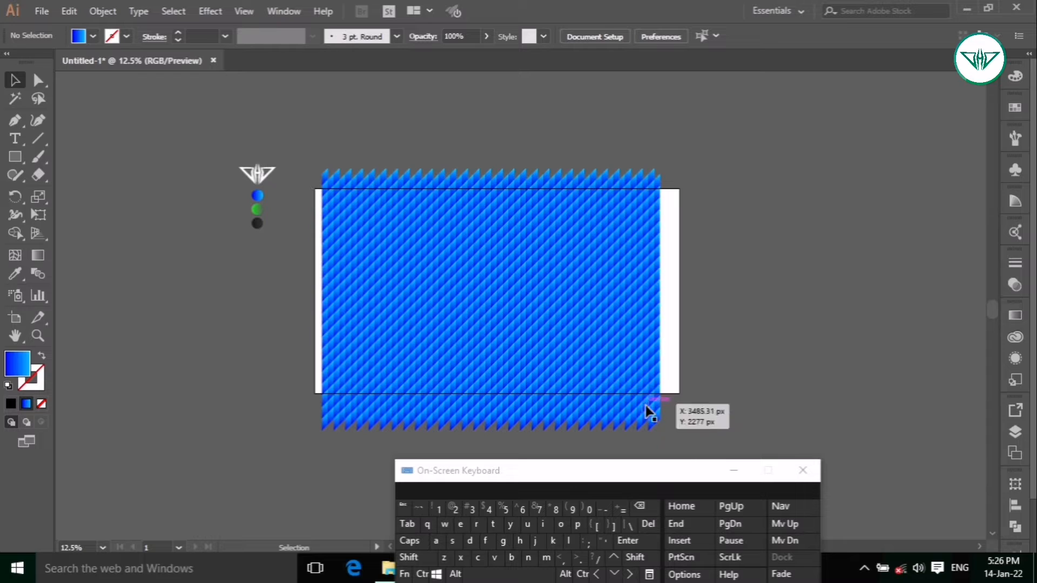
{"action": "left_click_drag", "start_coordinate": [322, 414], "coordinate": [317, 411]}
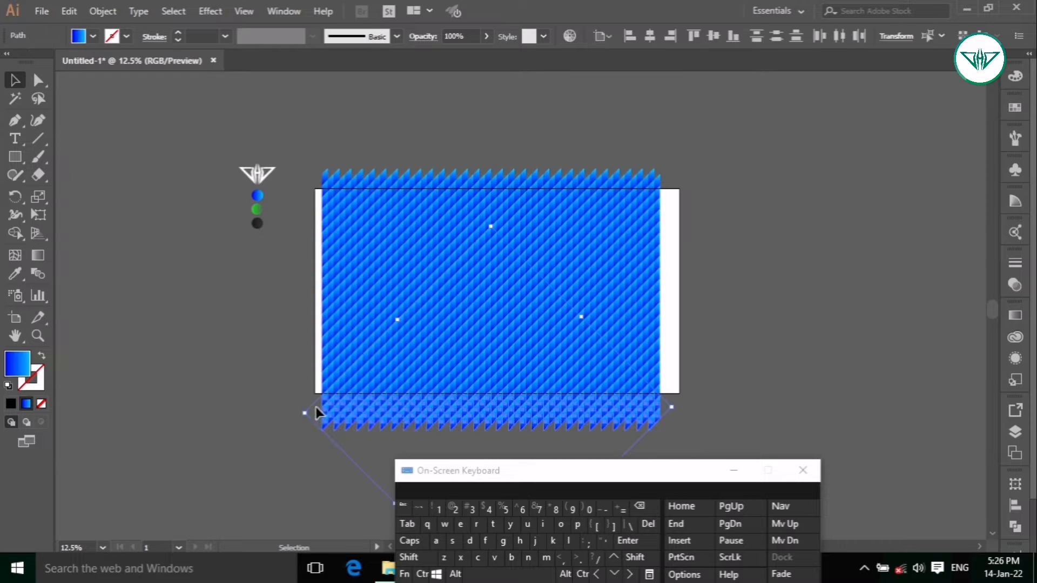
{"action": "left_click", "coordinate": [648, 524]}
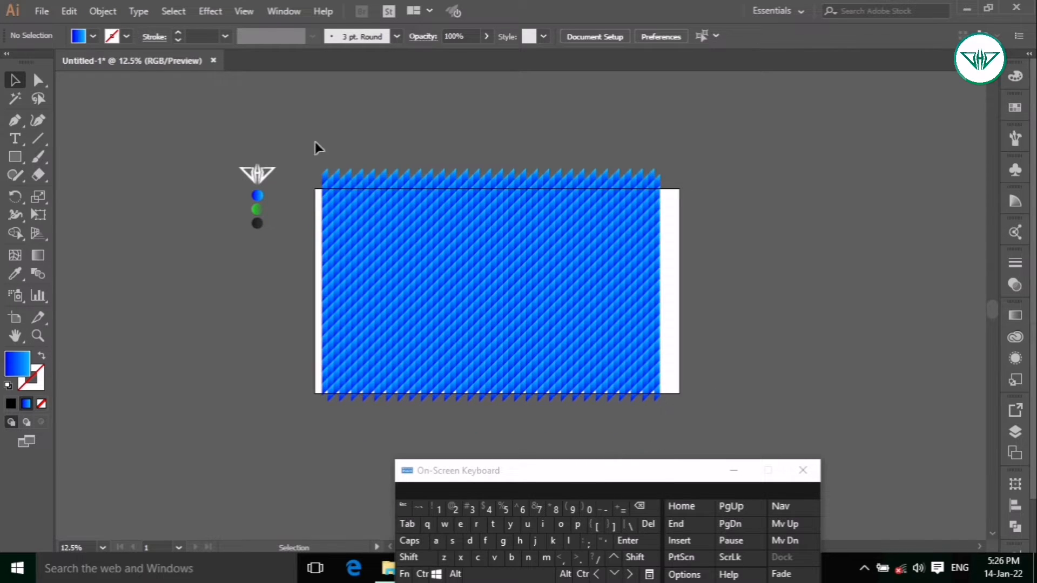
Group all the remaining parallelograms and centre the group horizontally and vertically on the artboard.
{"action": "left_click_drag", "start_coordinate": [451, 281], "coordinate": [736, 422]}
{"action": "left_click", "coordinate": [103, 11]}
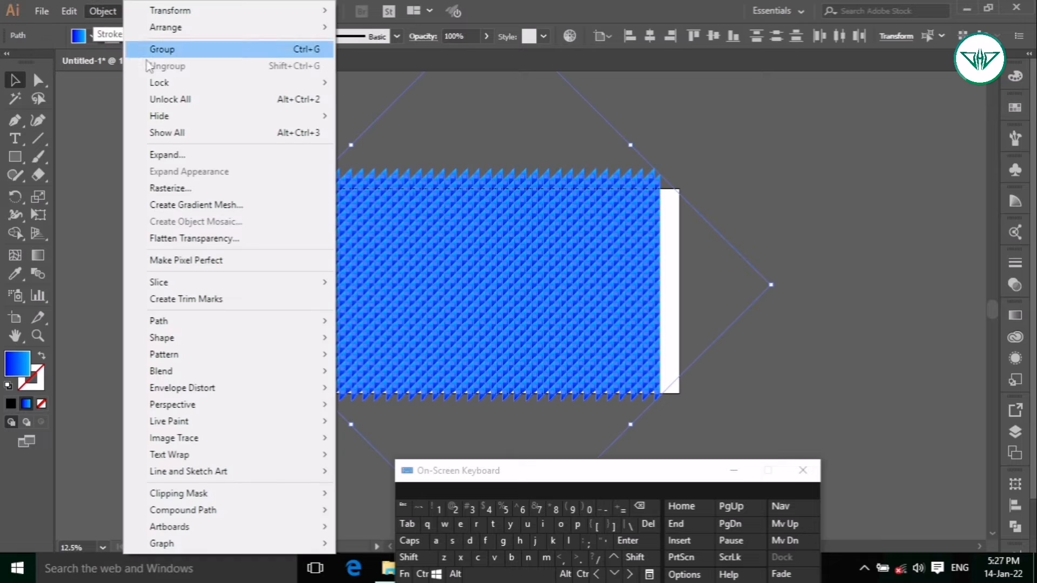
{"action": "left_click", "coordinate": [170, 55]}
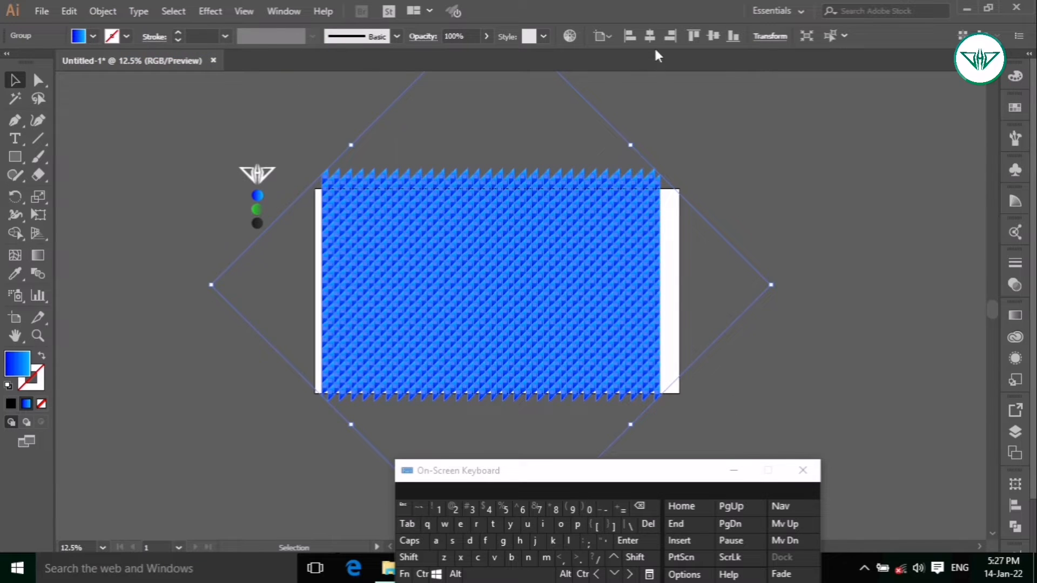
{"action": "left_click", "coordinate": [716, 36]}
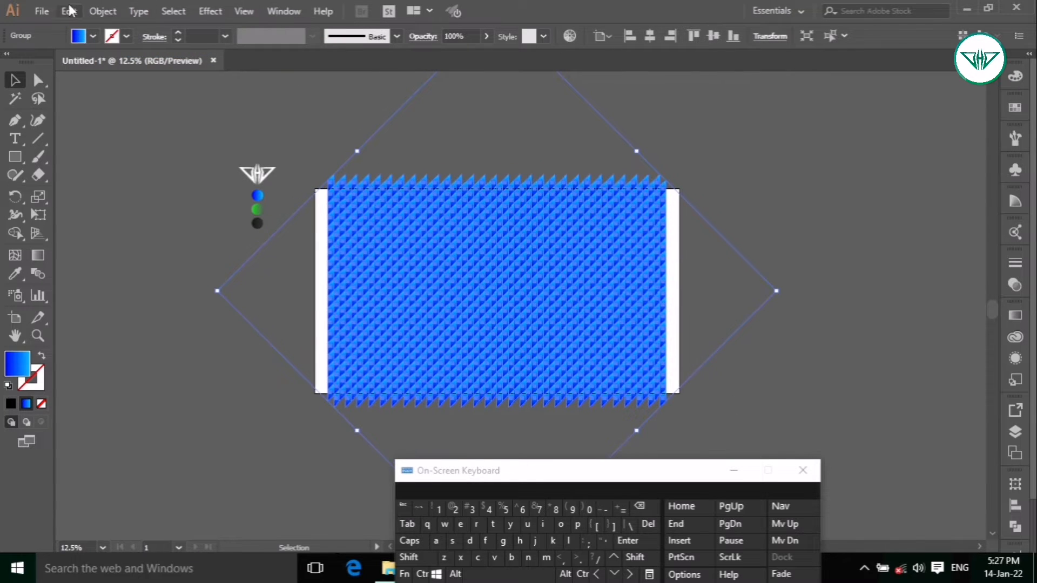
Reset the parallelogram group's bounding box.
{"action": "left_click", "coordinate": [106, 10]}
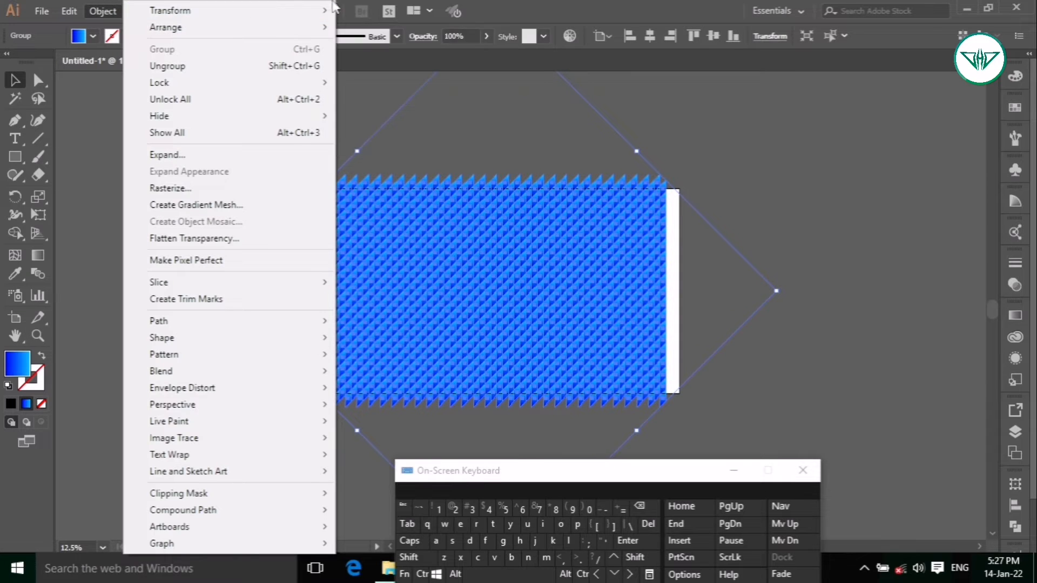
{"action": "mouse_move", "coordinate": [313, 11]}
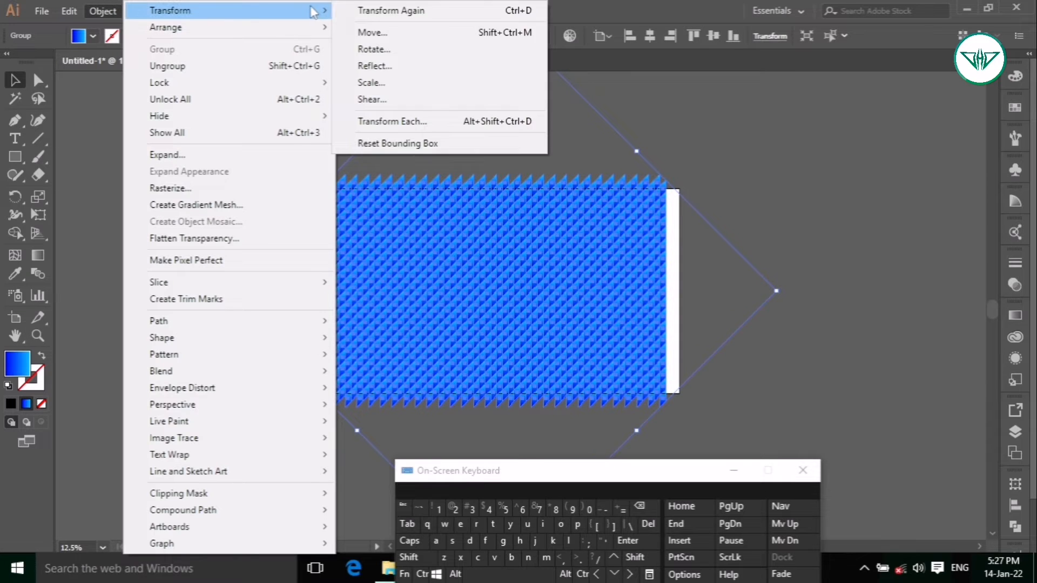
{"action": "left_click", "coordinate": [387, 145]}
Scale the group up proportionally from its centre until its sides meet the artboard's left and right edges, and deselect it.
{"action": "left_click", "coordinate": [455, 574]}
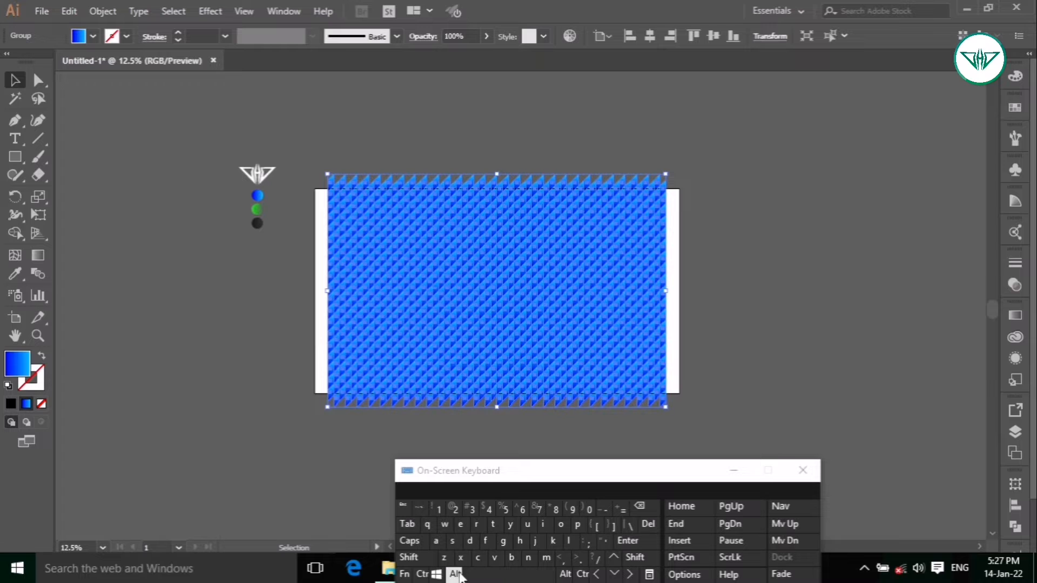
{"action": "left_click", "coordinate": [409, 558]}
{"action": "scroll", "coordinate": [702, 346], "scroll_direction": "up", "scroll_amount": 5}
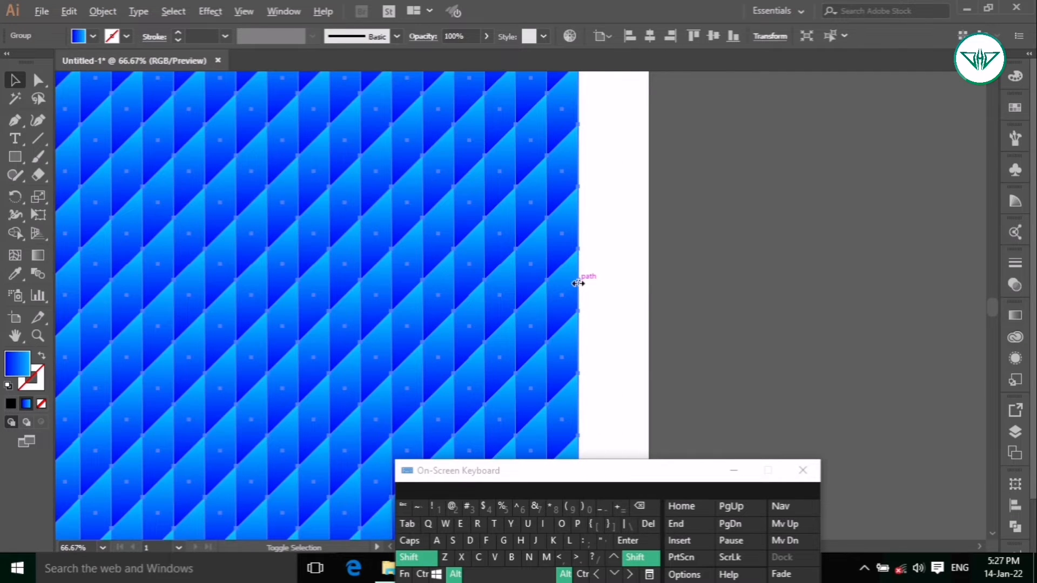
{"action": "left_click_drag", "start_coordinate": [577, 282], "coordinate": [650, 287]}
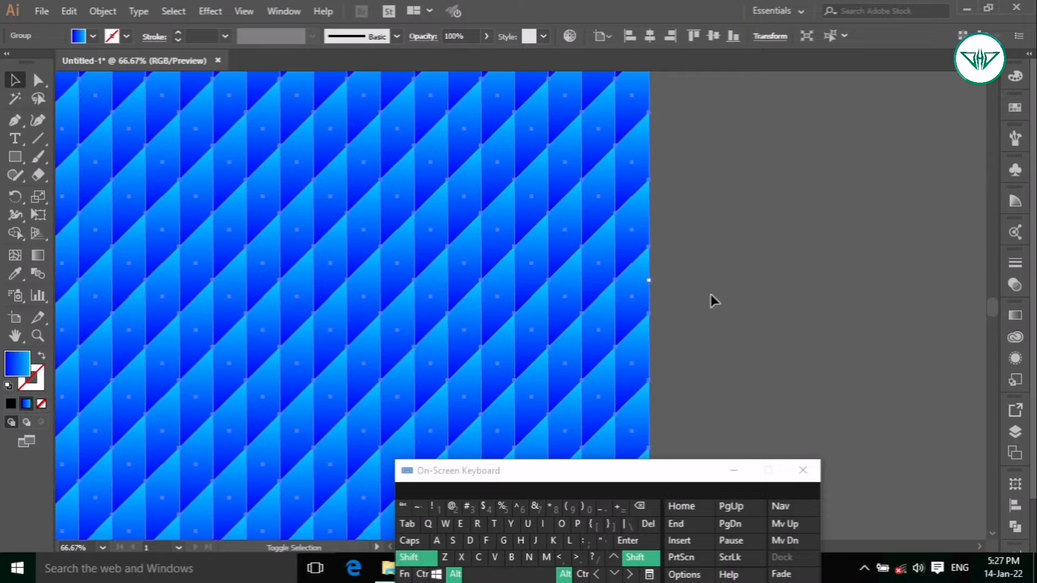
{"action": "scroll", "coordinate": [710, 294], "scroll_direction": "down", "scroll_amount": 4}
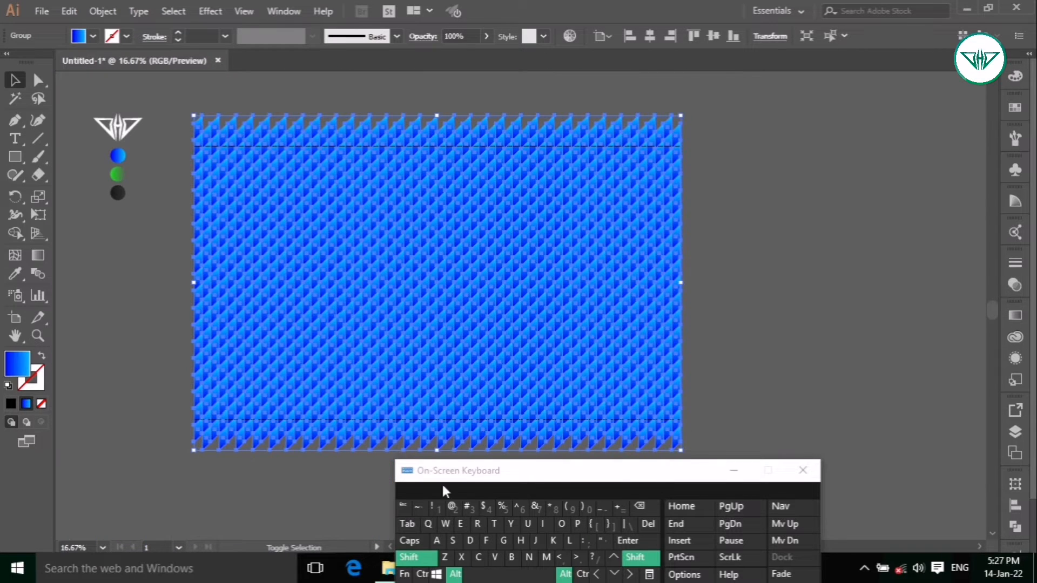
{"action": "left_click", "coordinate": [416, 559]}
{"action": "left_click", "coordinate": [453, 572]}
{"action": "left_click", "coordinate": [322, 513]}
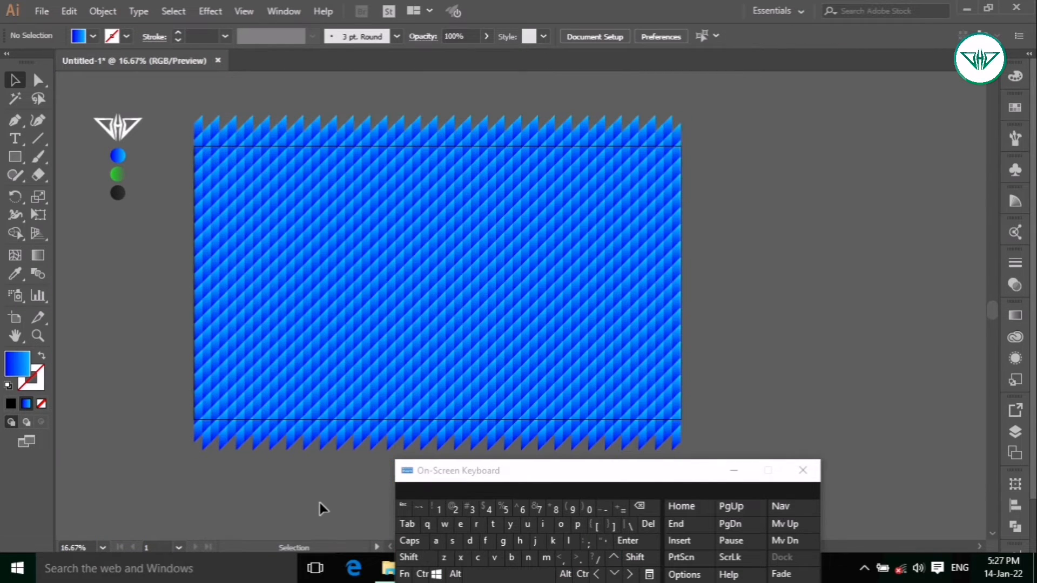
Draw a 3840 x 2160 px rectangle from the artboard's upper-left corner, covering the artboard.
{"action": "left_click", "coordinate": [16, 157]}
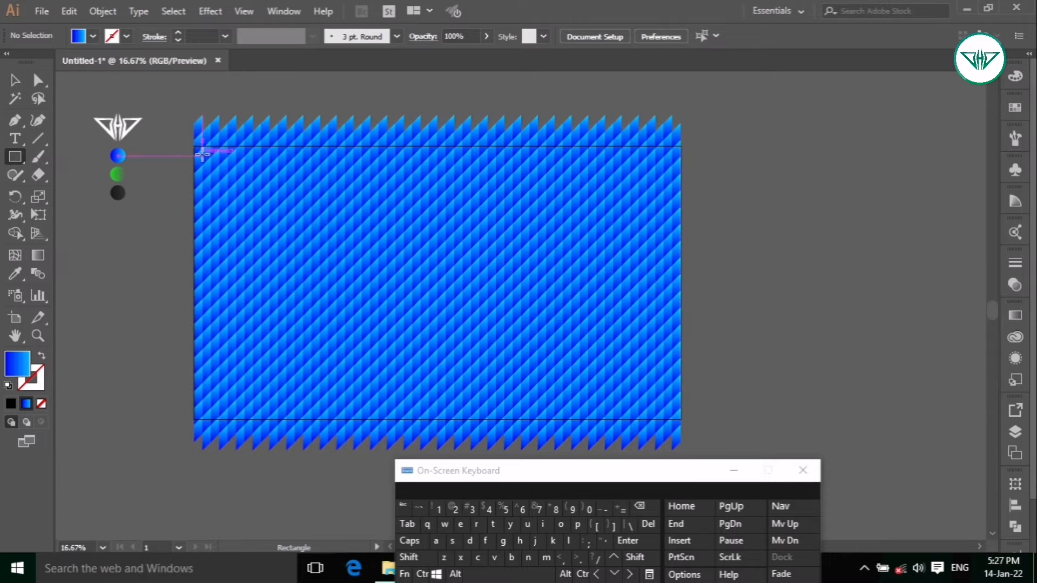
{"action": "left_click", "coordinate": [194, 145]}
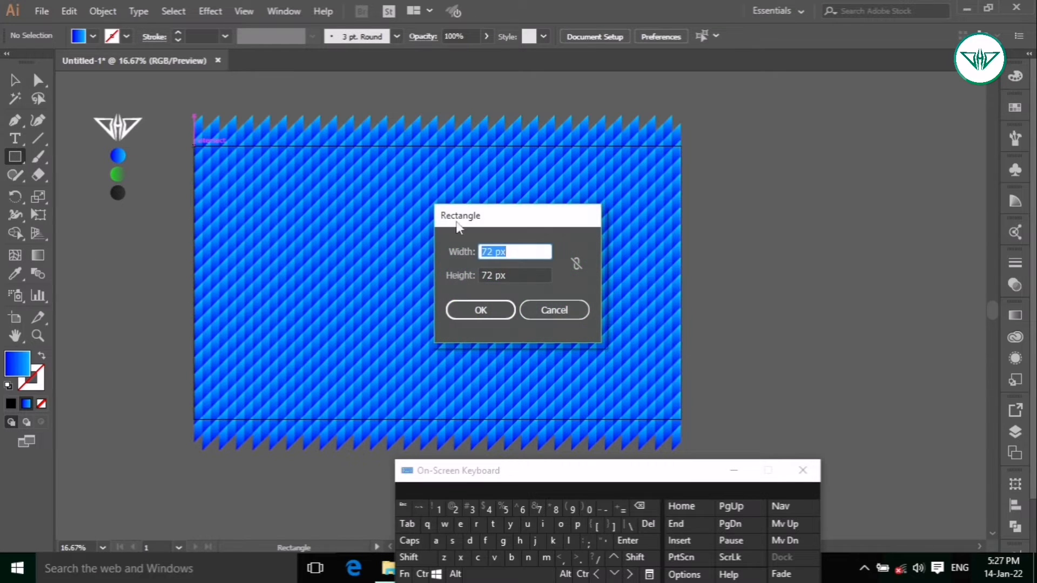
{"action": "left_click", "coordinate": [470, 509]}
{"action": "left_click", "coordinate": [555, 510]}
{"action": "left_click", "coordinate": [590, 510]}
{"action": "double_click", "coordinate": [488, 275]}
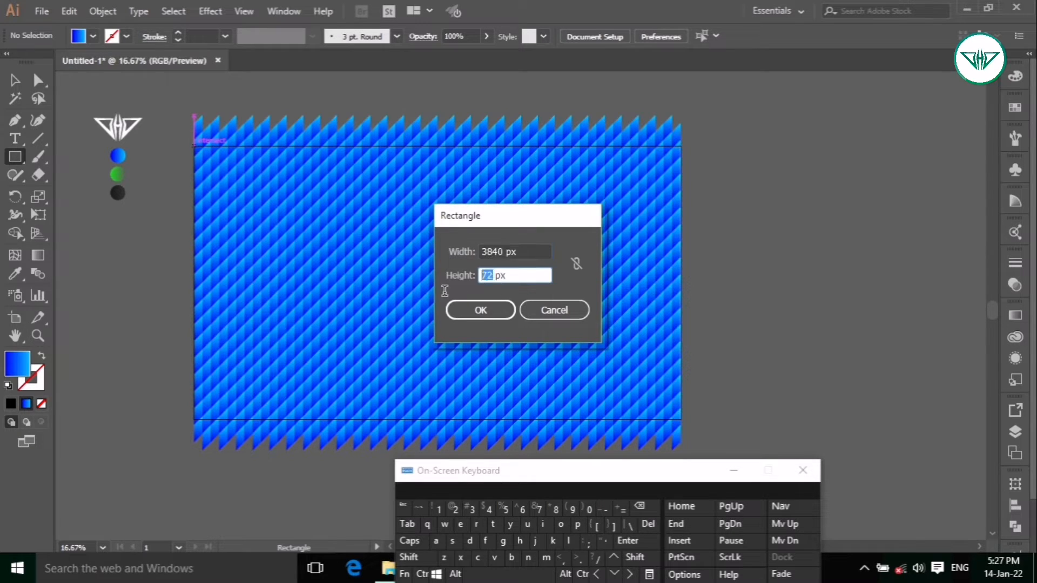
{"action": "left_click", "coordinate": [455, 510]}
{"action": "left_click", "coordinate": [438, 510]}
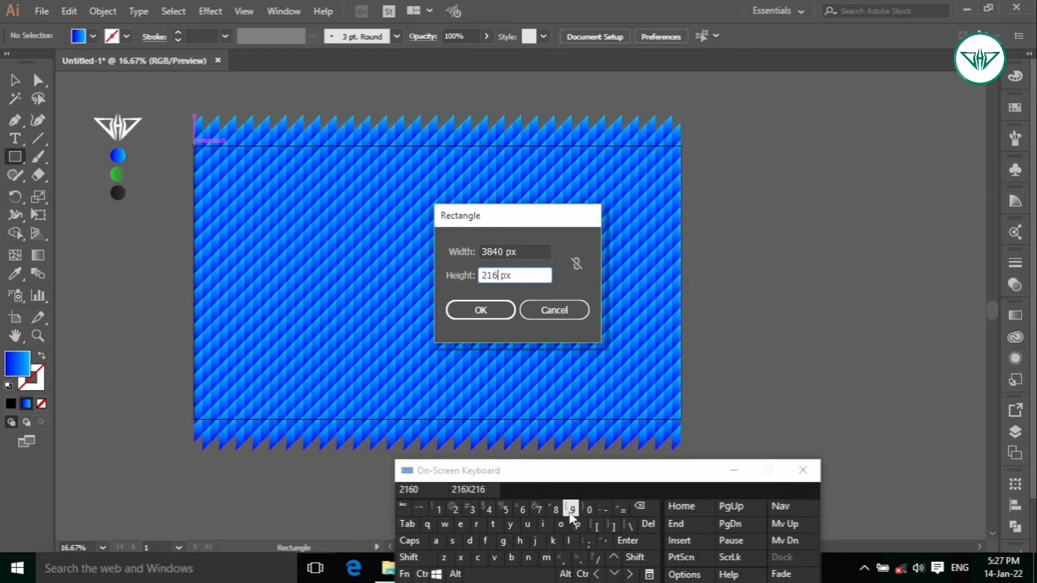
{"action": "left_click", "coordinate": [589, 510]}
{"action": "left_click", "coordinate": [468, 311]}
{"action": "left_click", "coordinate": [468, 310]}
{"action": "left_click", "coordinate": [22, 83]}
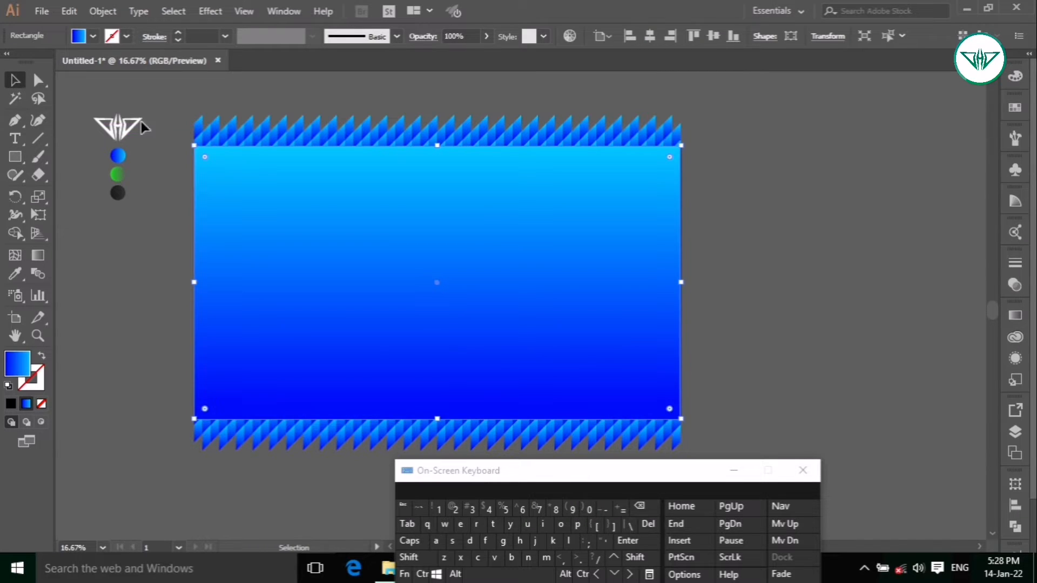
Remove the fill from the artboard-sized rectangle and deselect everything.
{"action": "left_click", "coordinate": [93, 36]}
{"action": "left_click", "coordinate": [31, 63]}
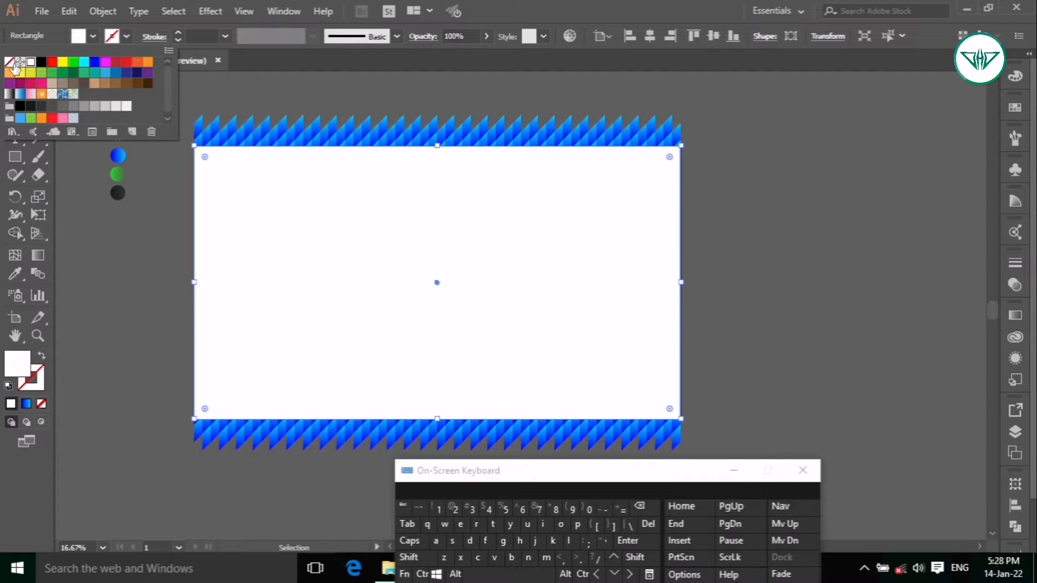
{"action": "left_click", "coordinate": [9, 61]}
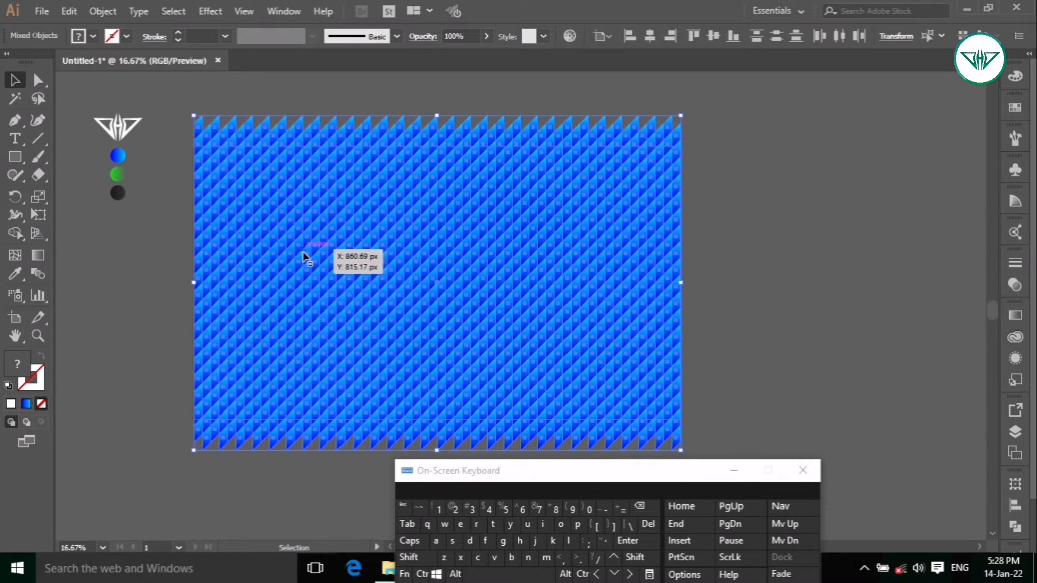
{"action": "left_click", "coordinate": [171, 168]}
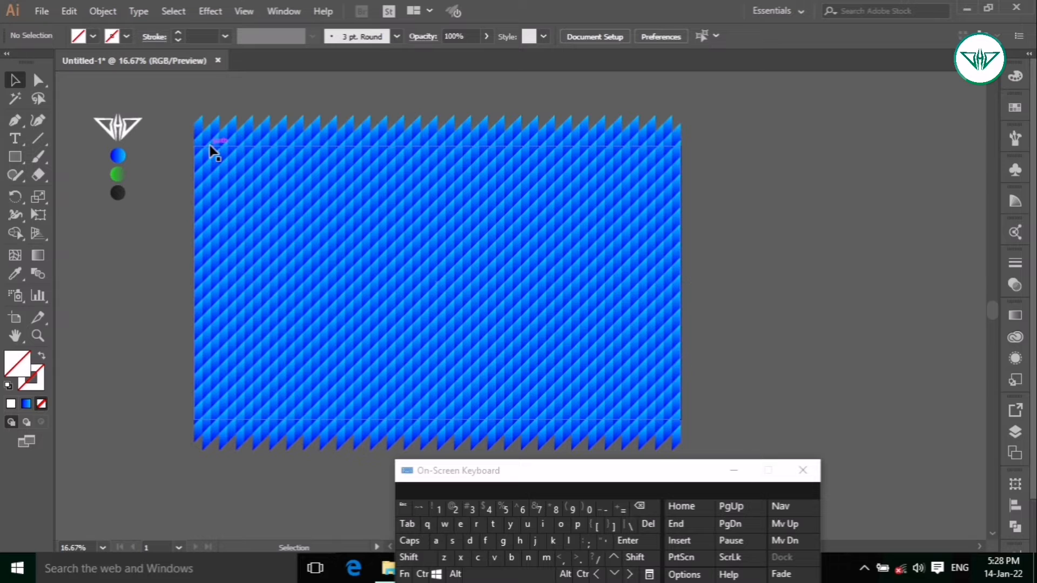
Select the artboard-sized rectangle and fill it with black.
{"action": "left_click", "coordinate": [211, 152]}
{"action": "left_click", "coordinate": [93, 36]}
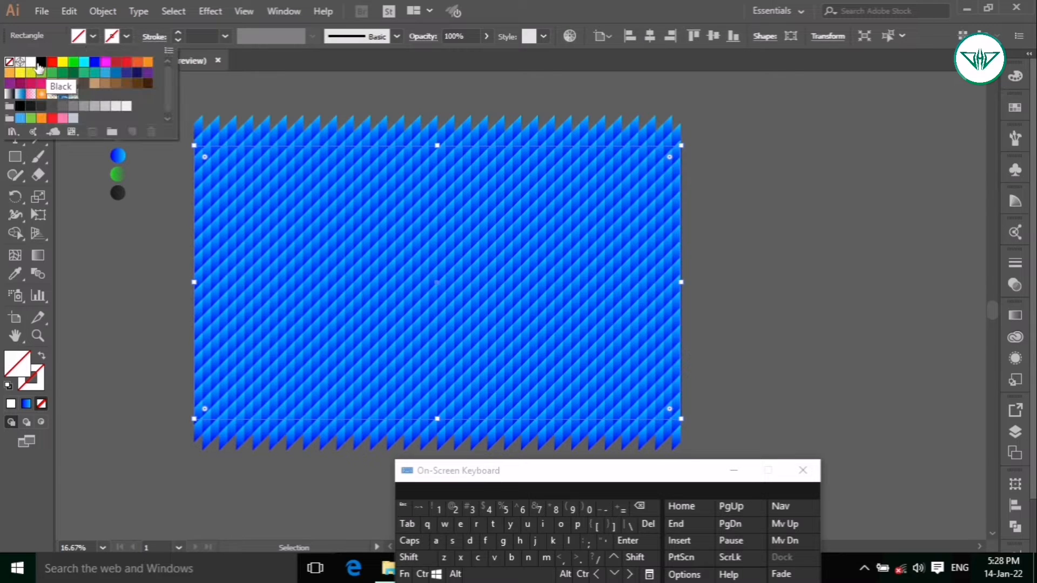
{"action": "left_click", "coordinate": [41, 61]}
Make a clipping mask from the black rectangle and the parallelogram group, and deselect the result.
{"action": "left_click", "coordinate": [168, 176]}
{"action": "left_click_drag", "start_coordinate": [169, 174], "coordinate": [274, 246]}
{"action": "left_click", "coordinate": [102, 11]}
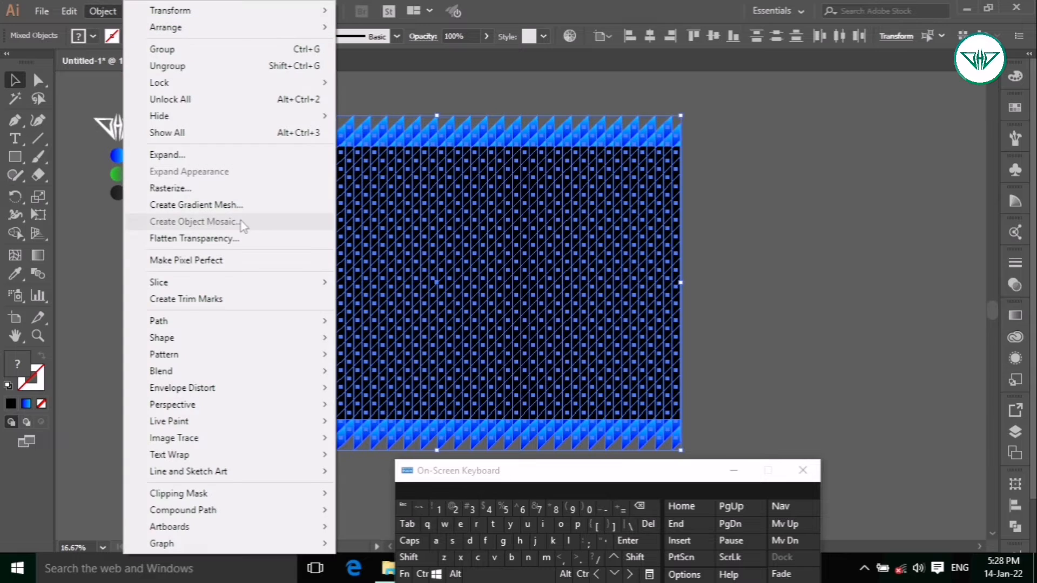
{"action": "mouse_move", "coordinate": [319, 493]}
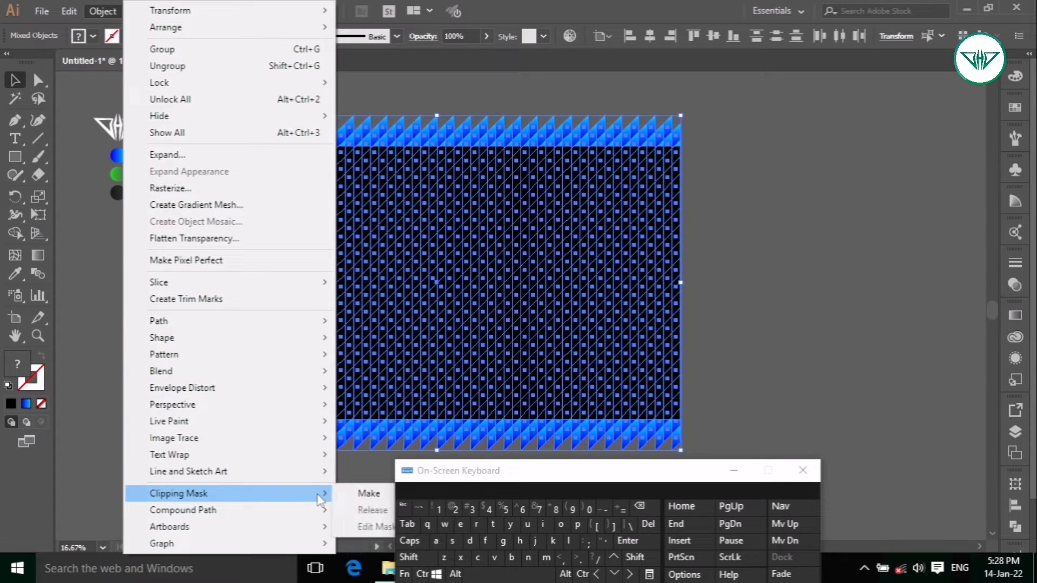
{"action": "left_click", "coordinate": [372, 497]}
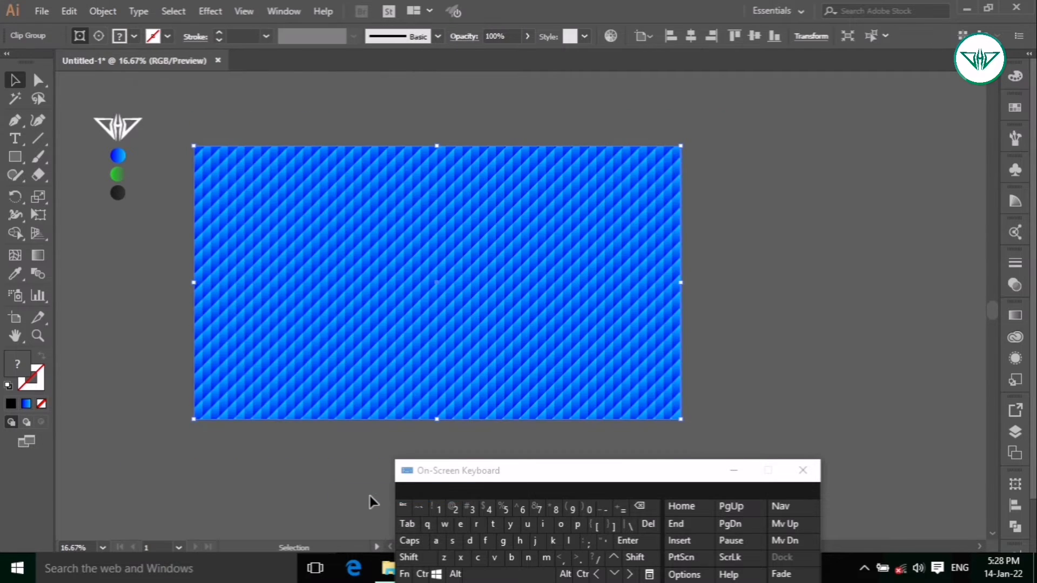
{"action": "left_click", "coordinate": [296, 460]}
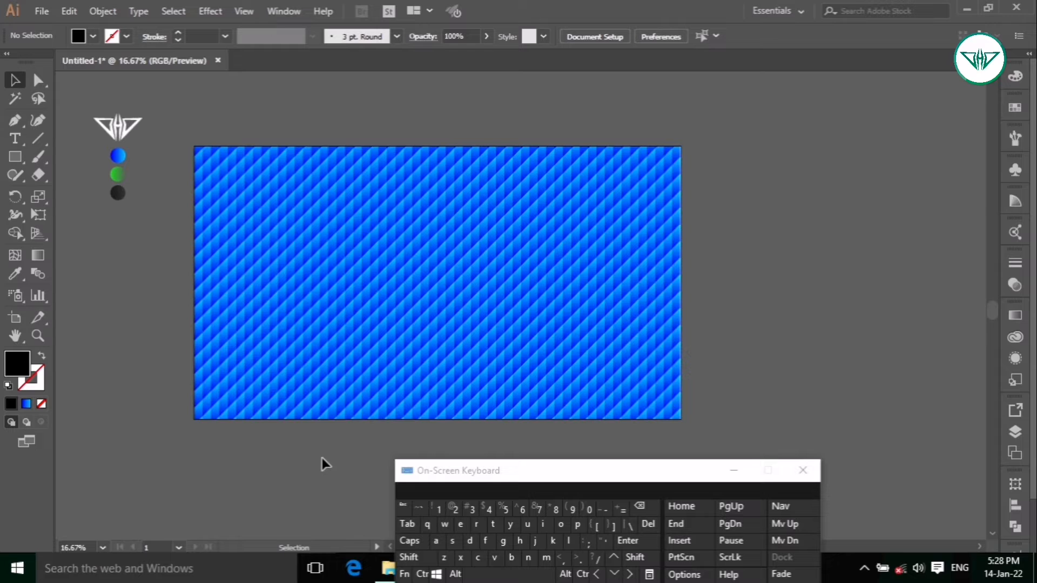
Duplicate the clipped pattern in place and hide the lower copy in the layer stack.
{"action": "left_click", "coordinate": [455, 574]}
{"action": "left_click", "coordinate": [455, 574]}
{"action": "left_click", "coordinate": [1015, 432]}
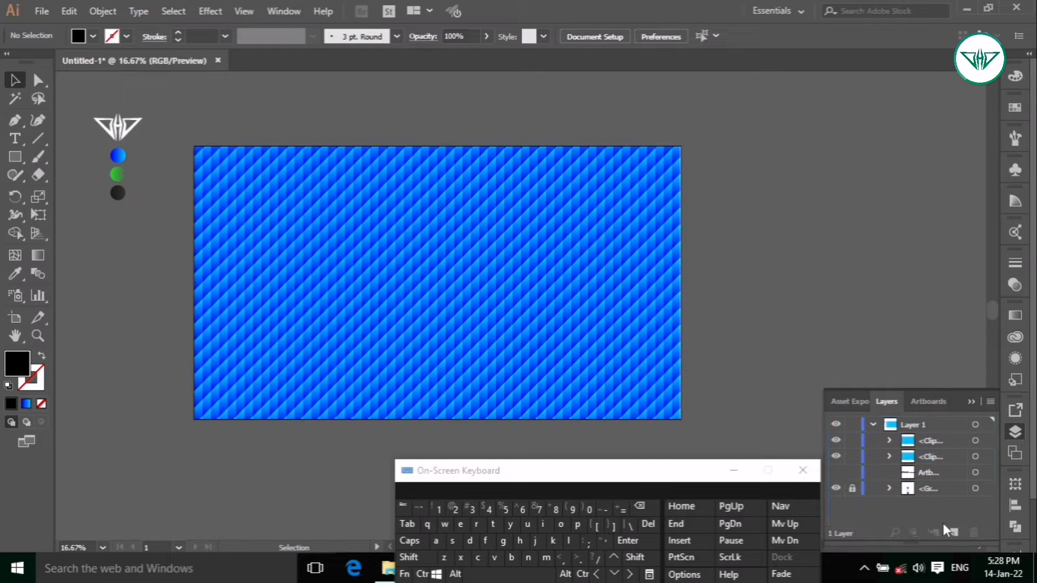
Release the visible pattern copy's clipping mask and delete the leftover rectangle.
{"action": "left_click", "coordinate": [675, 281]}
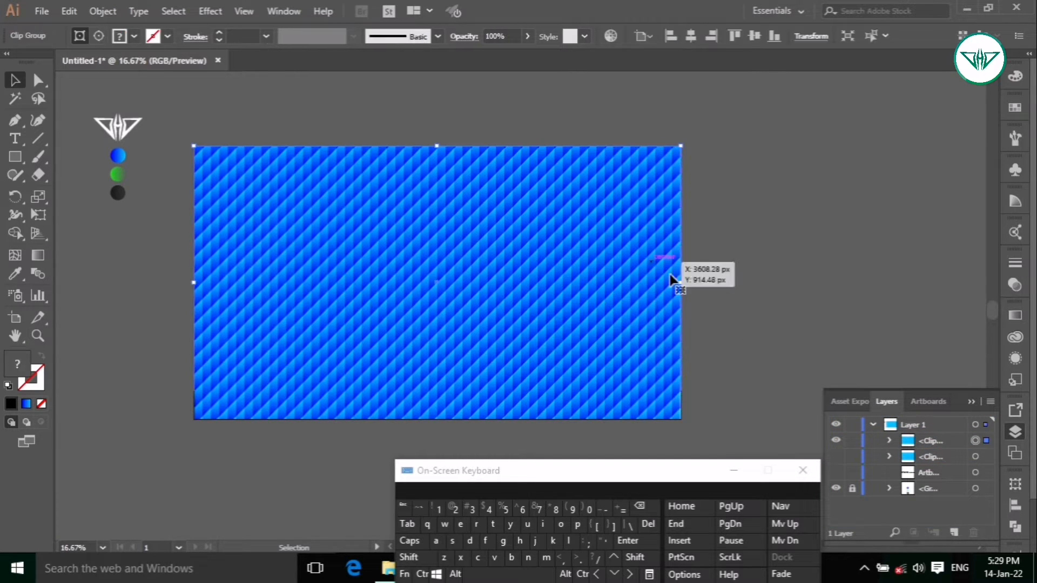
{"action": "left_click", "coordinate": [102, 11]}
{"action": "mouse_move", "coordinate": [270, 494]}
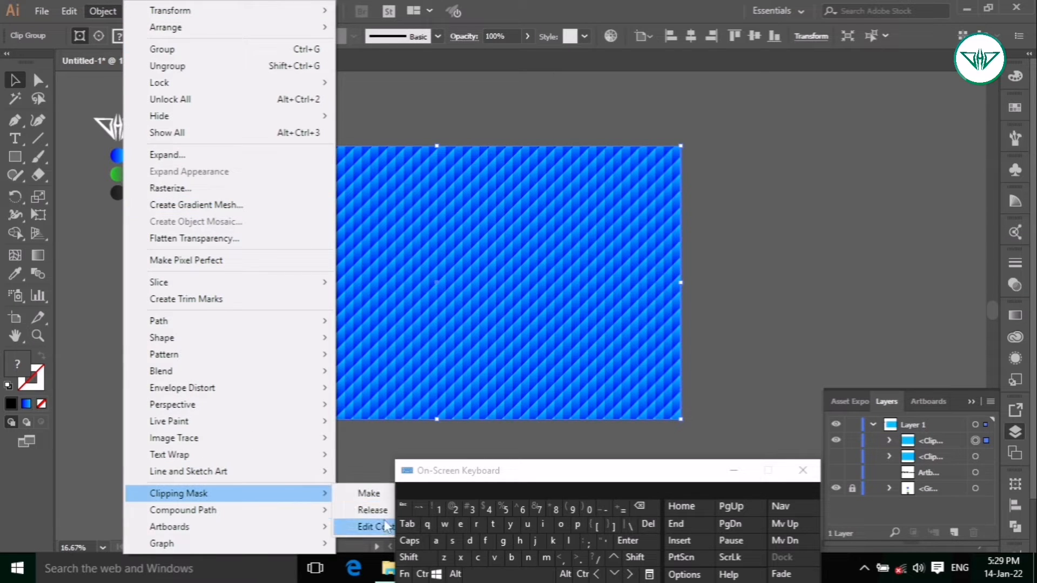
{"action": "left_click", "coordinate": [373, 511]}
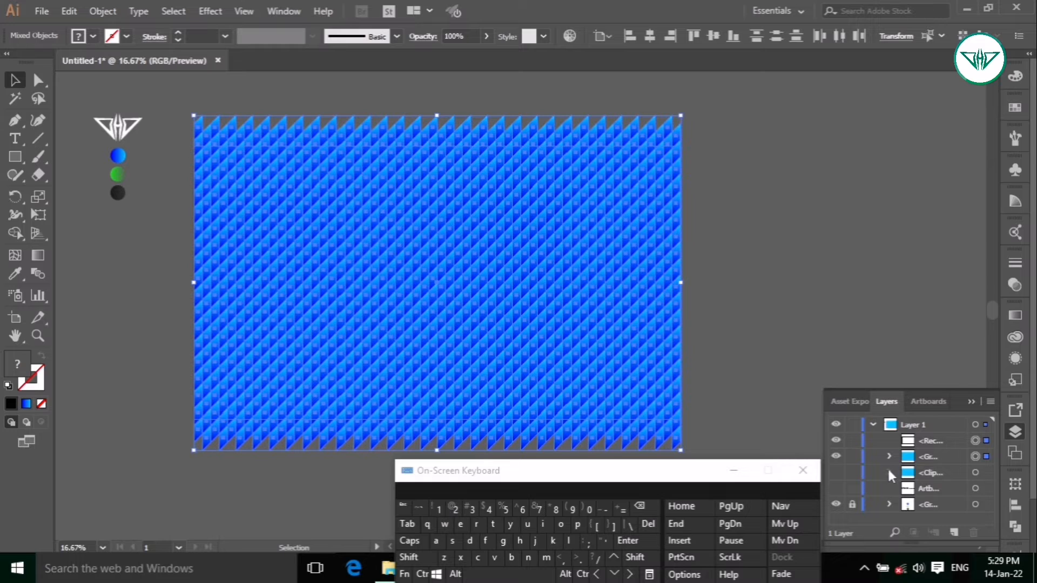
{"action": "left_click", "coordinate": [937, 439]}
{"action": "left_click", "coordinate": [974, 440]}
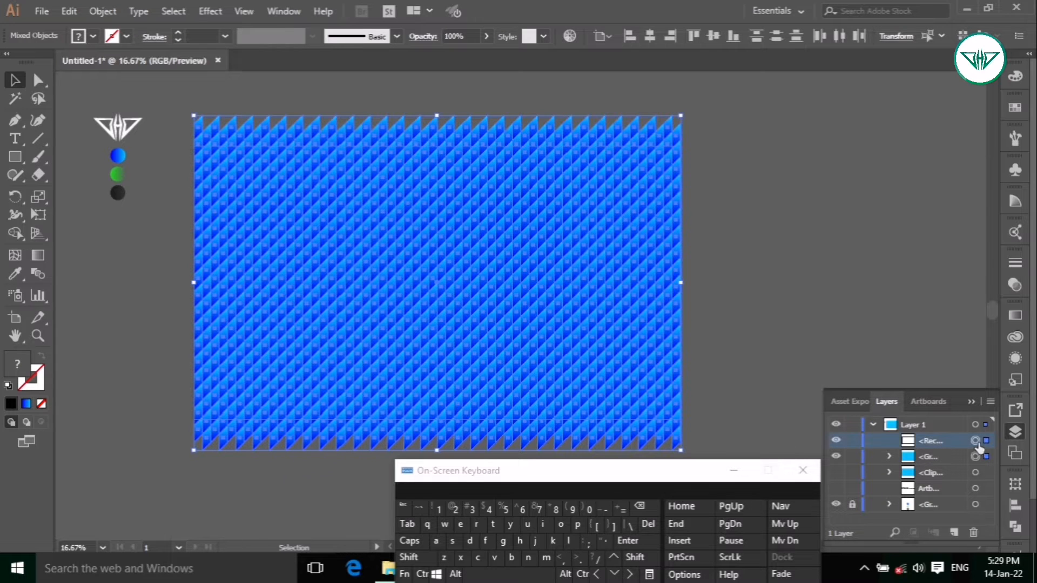
{"action": "left_click", "coordinate": [648, 523]}
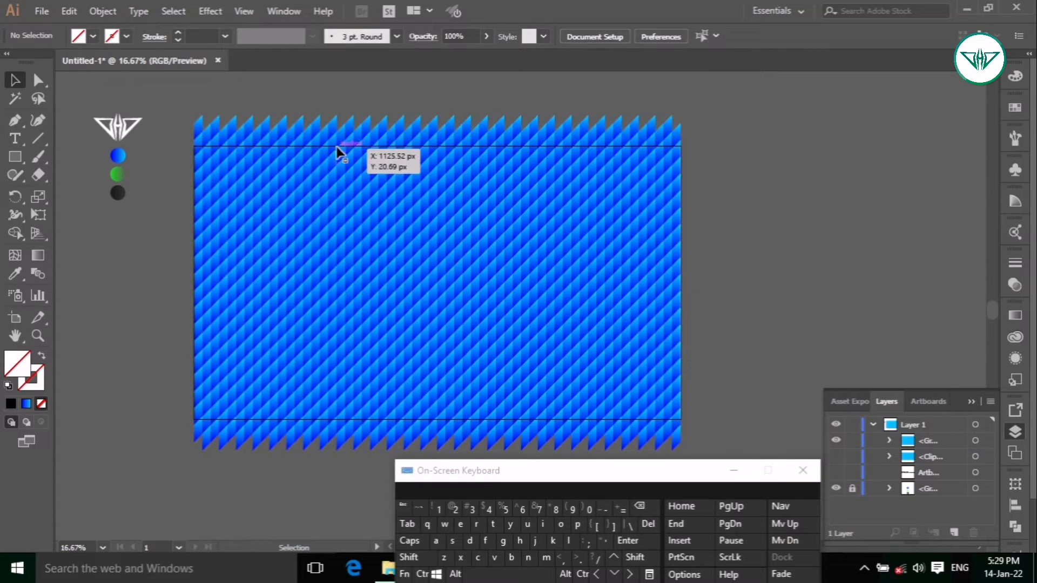
Draw an unfilled perfect circle about a third of the artboard's width over the middle of the pattern.
{"action": "left_click", "coordinate": [11, 159]}
{"action": "left_click", "coordinate": [76, 190]}
{"action": "left_click", "coordinate": [408, 557]}
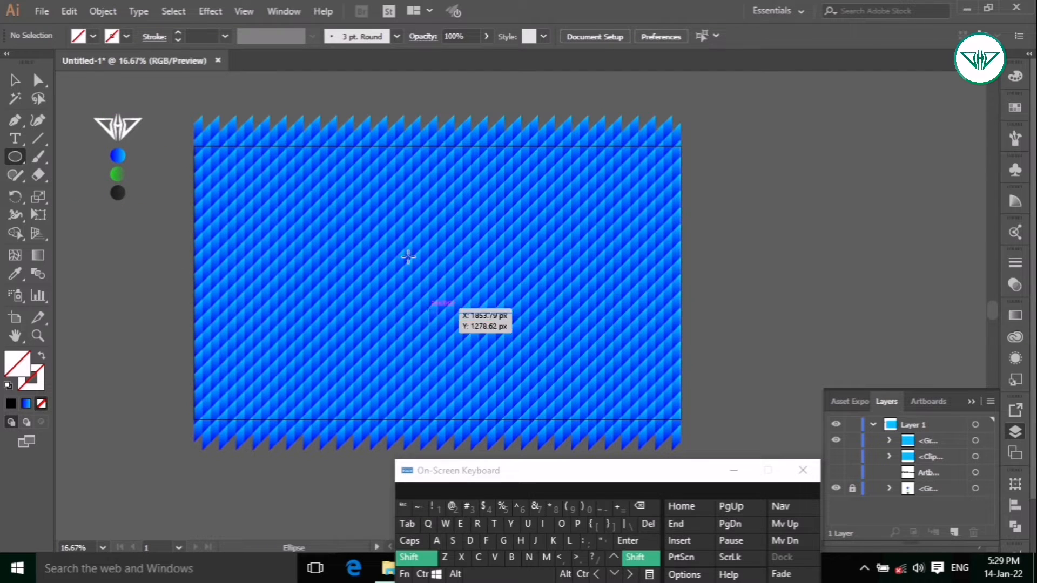
{"action": "left_click_drag", "start_coordinate": [381, 204], "coordinate": [516, 372]}
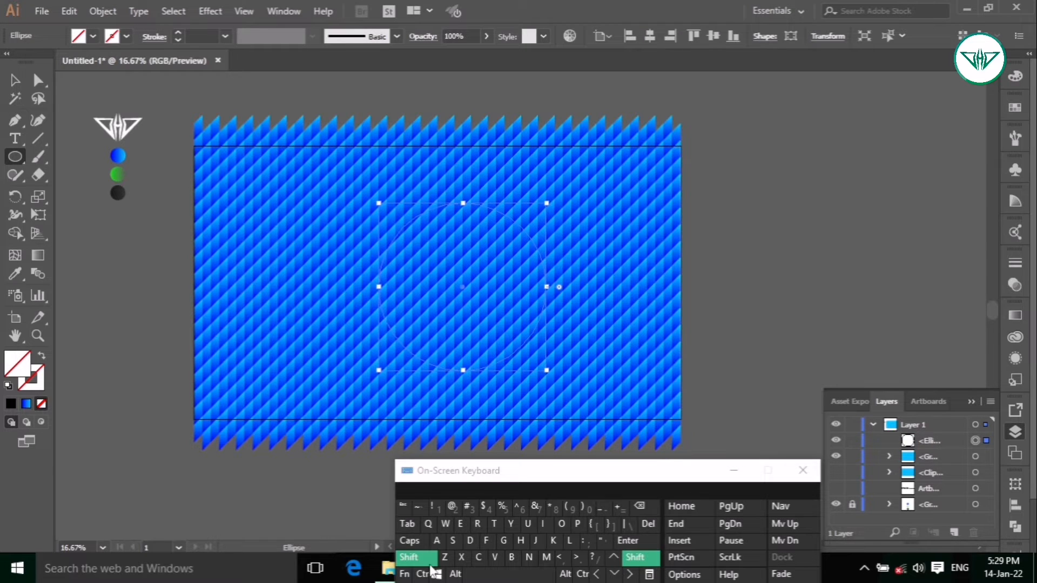
Give the circle a black 10 pt stroke and centre it horizontally and vertically on the artboard.
{"action": "left_click", "coordinate": [126, 36]}
{"action": "left_click", "coordinate": [46, 62]}
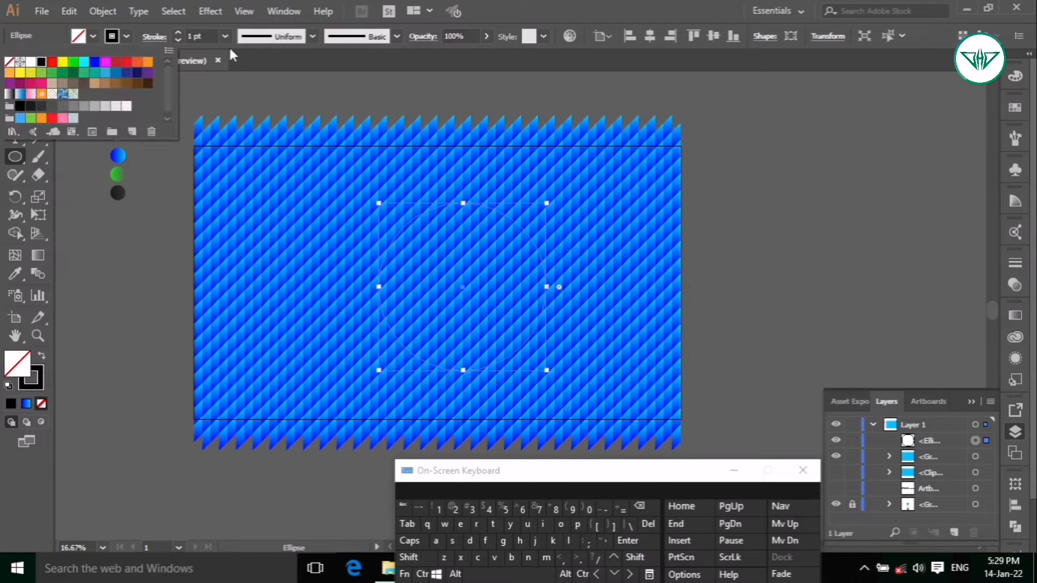
{"action": "left_click", "coordinate": [225, 36]}
{"action": "left_click", "coordinate": [240, 251]}
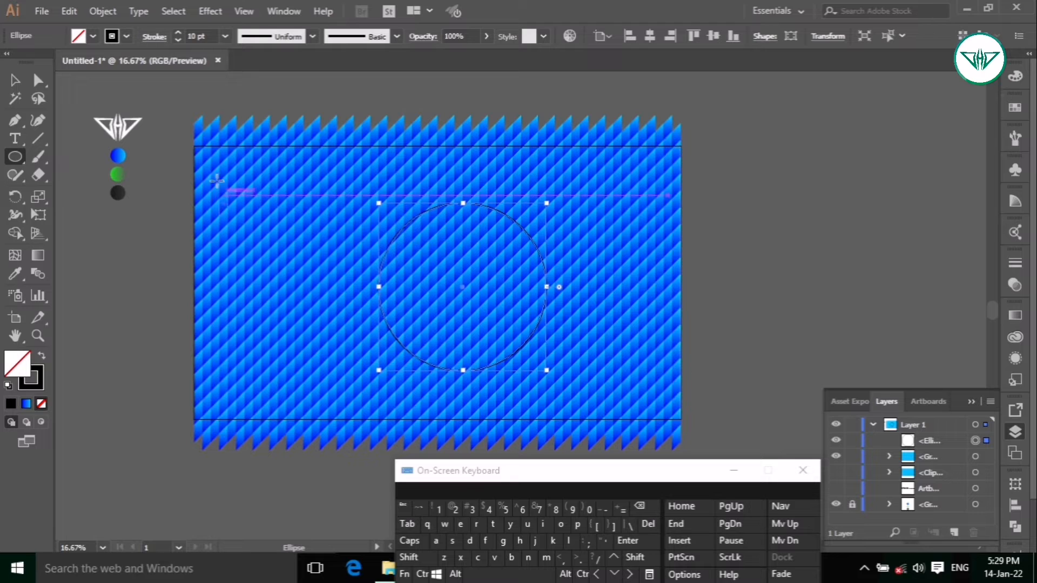
{"action": "left_click", "coordinate": [650, 36]}
{"action": "left_click", "coordinate": [714, 37]}
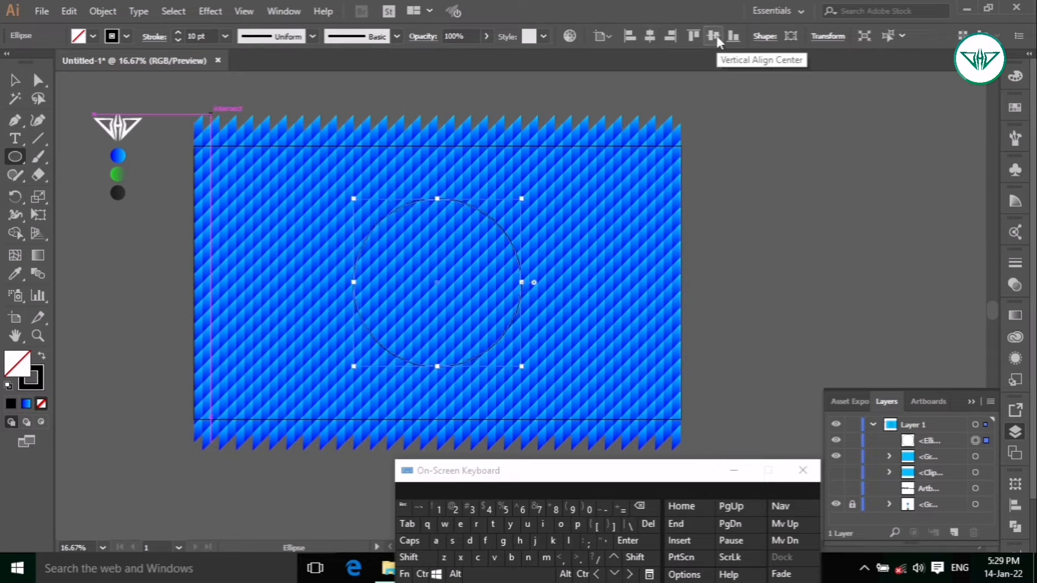
Scale the circle up slightly and proportionally from its centre.
{"action": "left_click", "coordinate": [15, 82]}
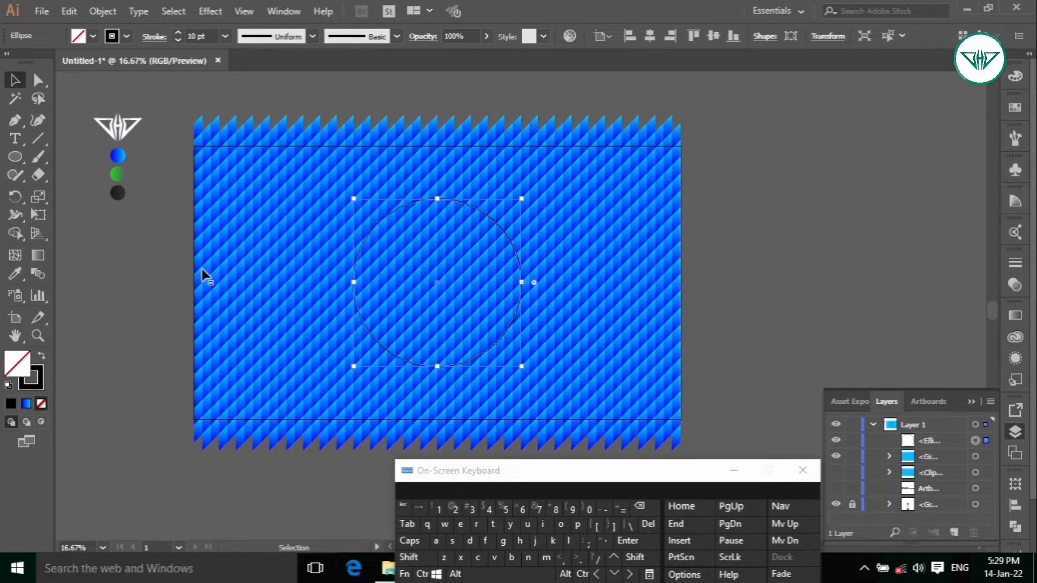
{"action": "left_click", "coordinate": [447, 575]}
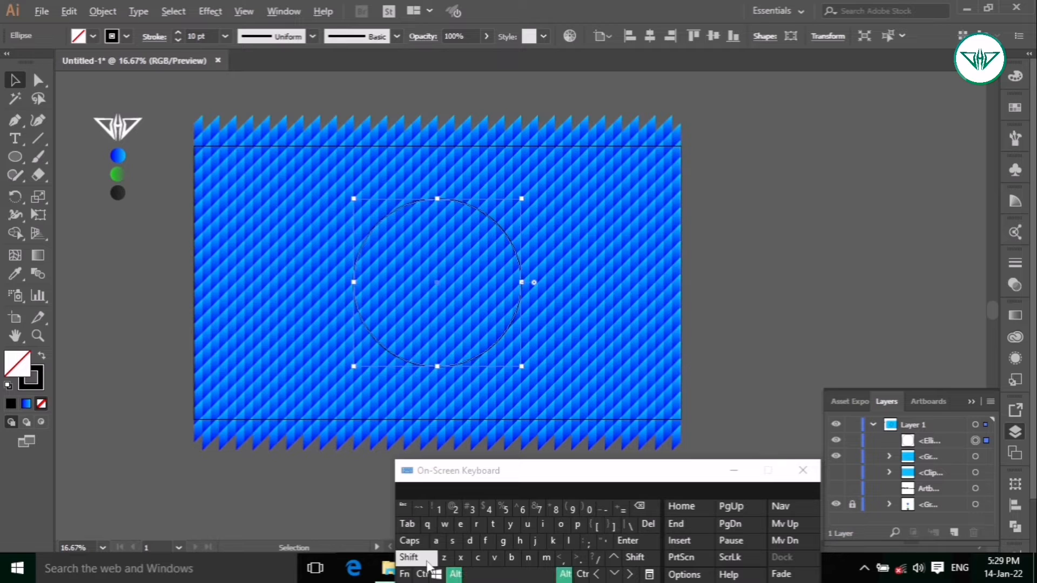
{"action": "left_click", "coordinate": [409, 557]}
{"action": "left_click_drag", "start_coordinate": [438, 369], "coordinate": [439, 374]}
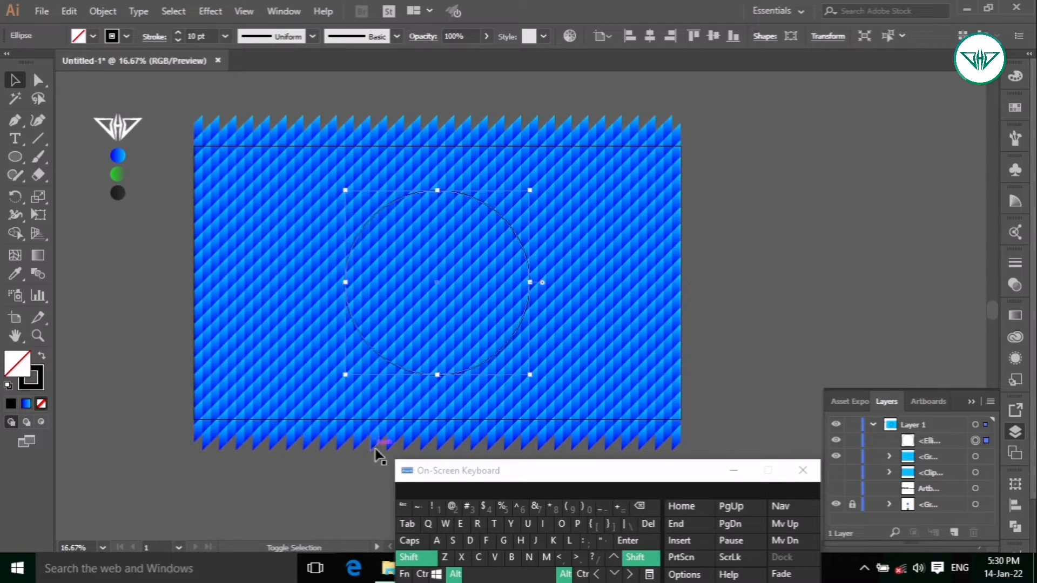
{"action": "left_click", "coordinate": [412, 559]}
{"action": "left_click", "coordinate": [452, 574]}
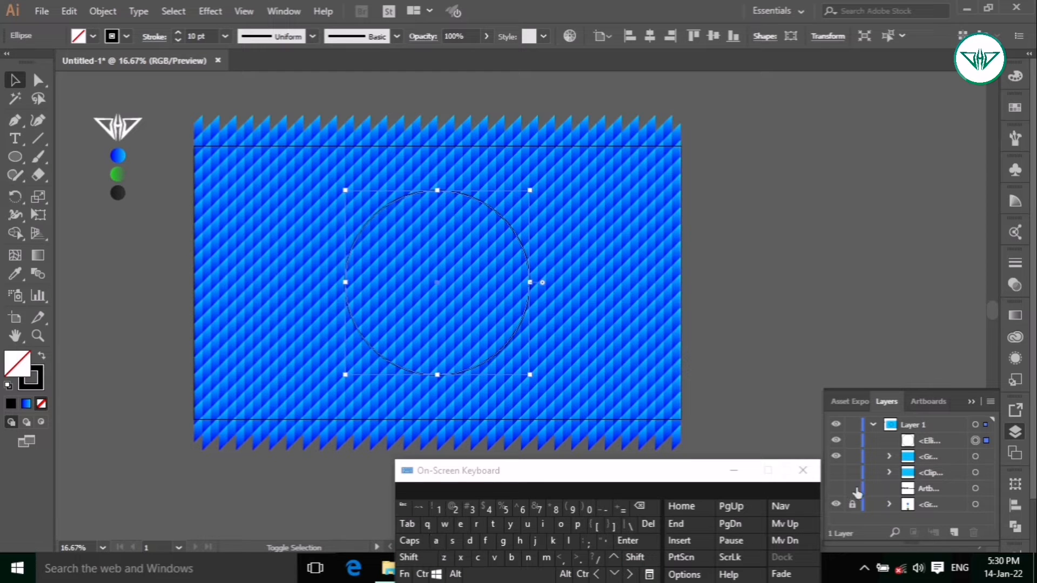
Copy and paste the circle, and centre the copy horizontally and vertically on the artboard.
{"action": "left_click", "coordinate": [102, 10]}
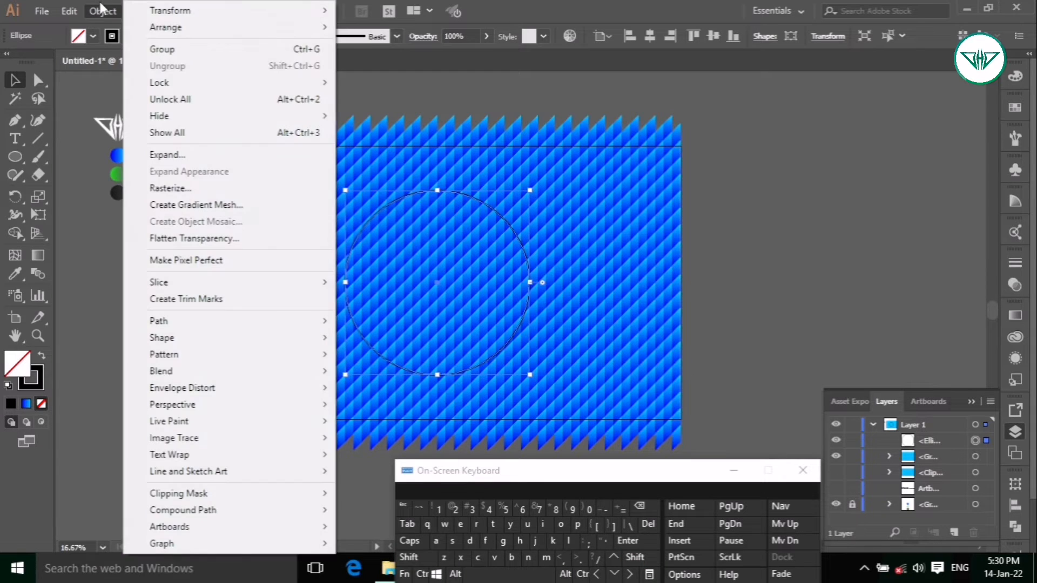
{"action": "mouse_move", "coordinate": [71, 11]}
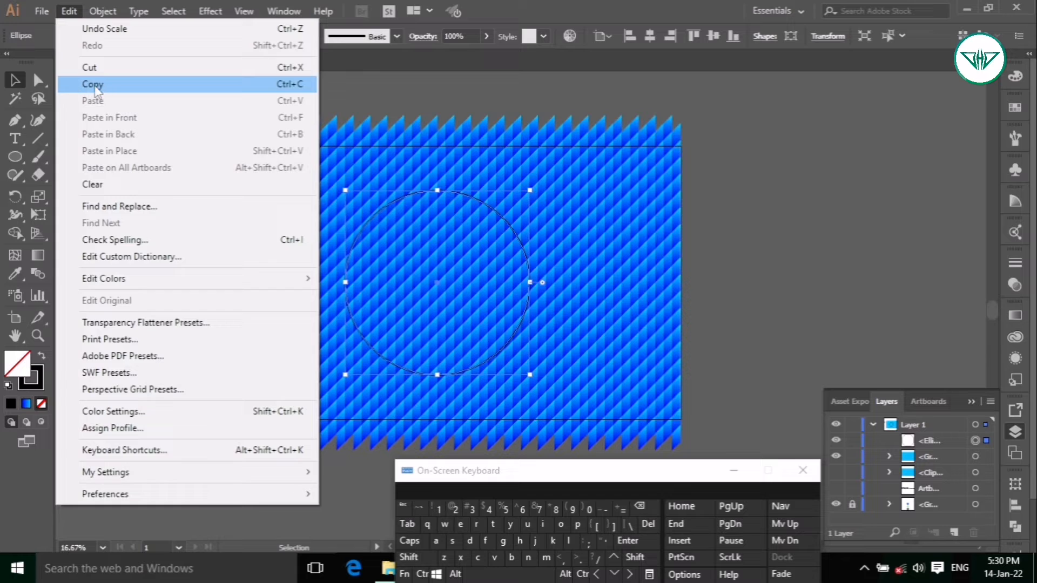
{"action": "left_click", "coordinate": [92, 84]}
{"action": "left_click", "coordinate": [69, 11]}
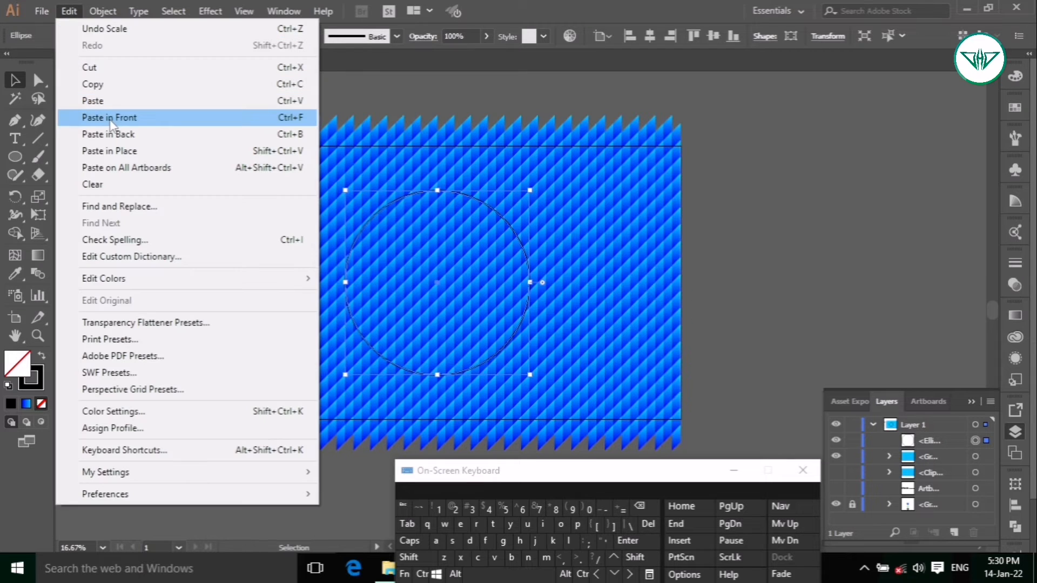
{"action": "left_click", "coordinate": [92, 100]}
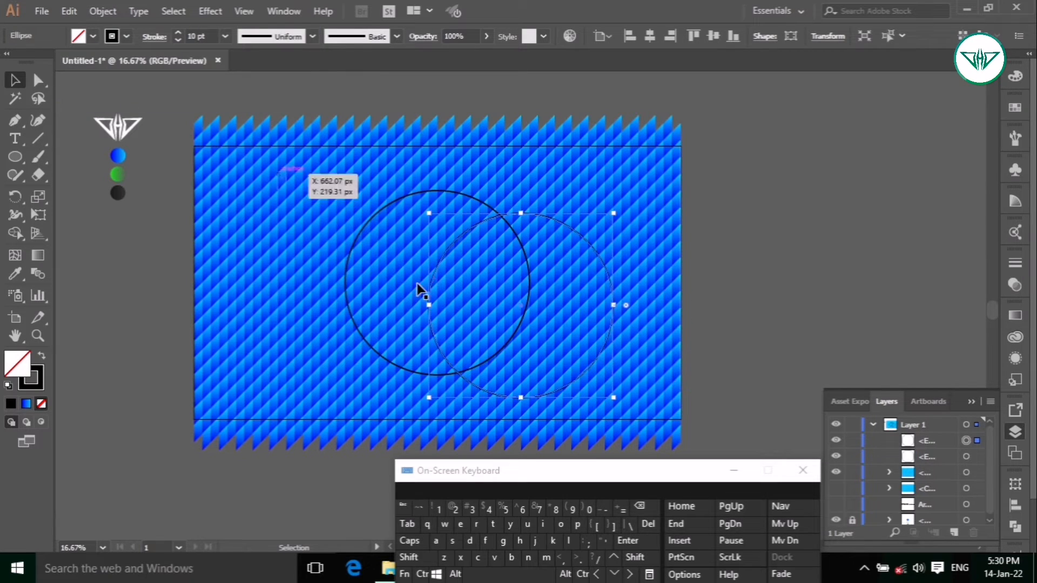
{"action": "left_click", "coordinate": [650, 35]}
{"action": "left_click", "coordinate": [713, 35]}
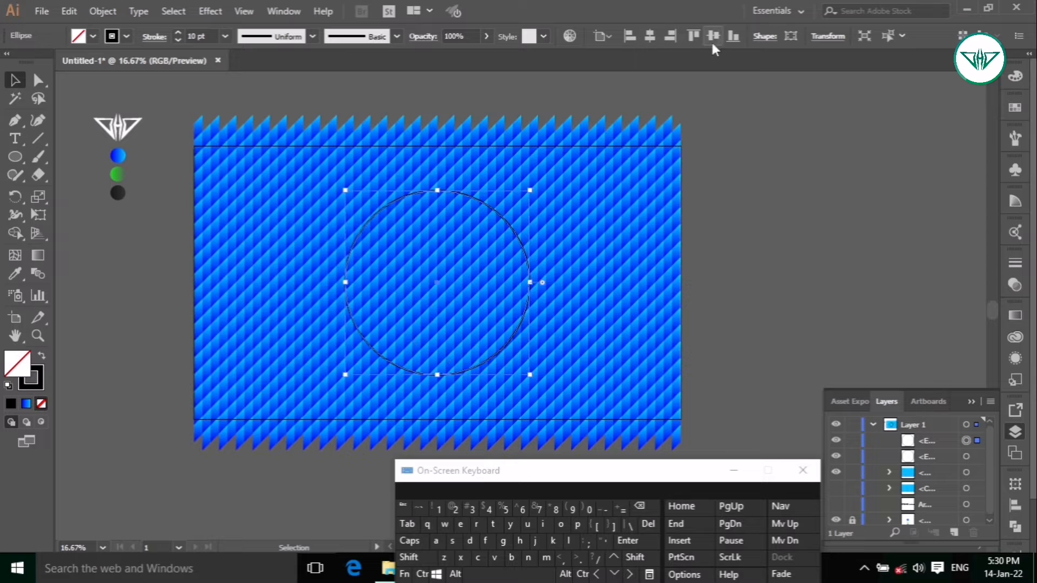
Scale the copied circle down proportionally from its centre to about half the original circle's size.
{"action": "left_click", "coordinate": [455, 574]}
{"action": "left_click", "coordinate": [408, 557]}
{"action": "left_click_drag", "start_coordinate": [437, 374], "coordinate": [446, 335]}
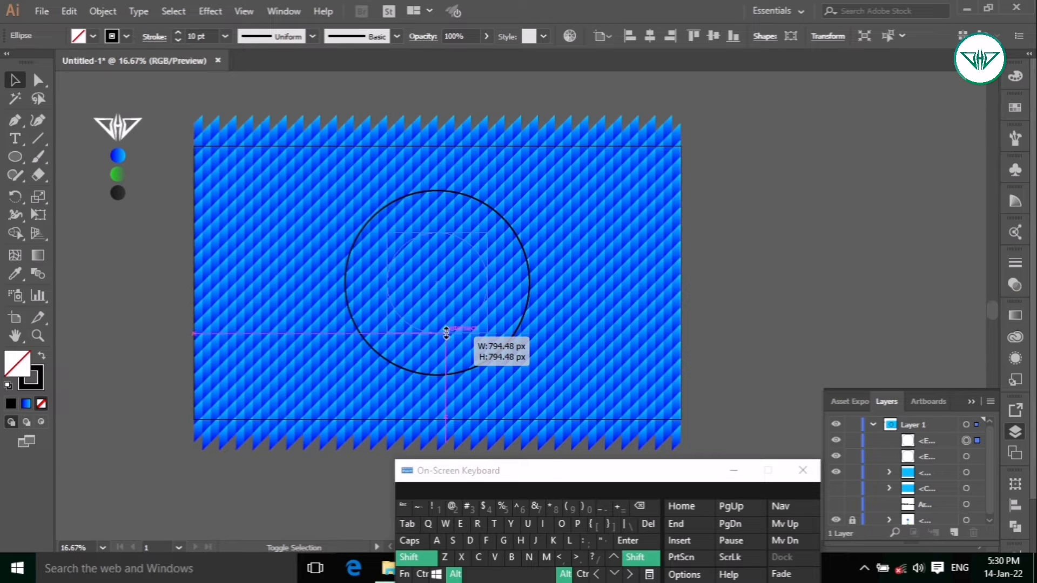
{"action": "left_click_drag", "start_coordinate": [446, 335], "coordinate": [446, 329]}
{"action": "left_click", "coordinate": [409, 557]}
{"action": "left_click", "coordinate": [455, 574]}
{"action": "left_click", "coordinate": [456, 574]}
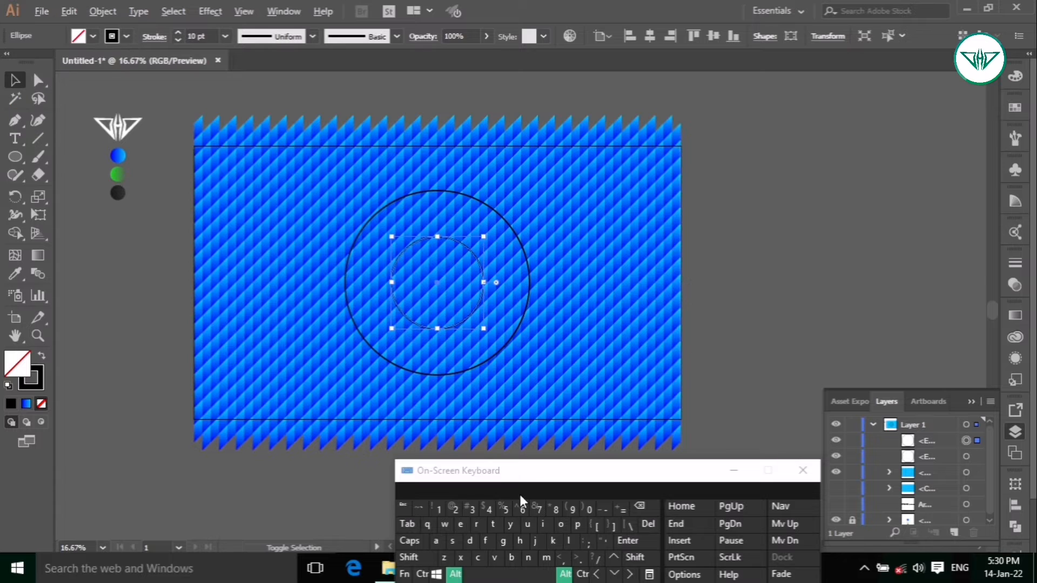
Group the two concentric circles and lock the group in the layer list.
{"action": "left_click", "coordinate": [455, 574]}
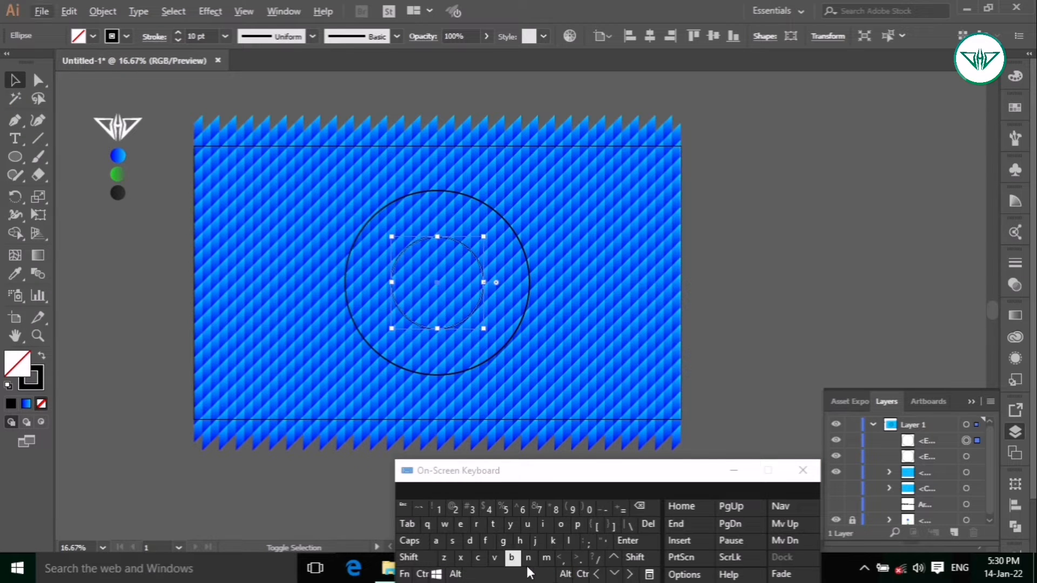
{"action": "left_click", "coordinate": [409, 540]}
{"action": "left_click", "coordinate": [417, 557]}
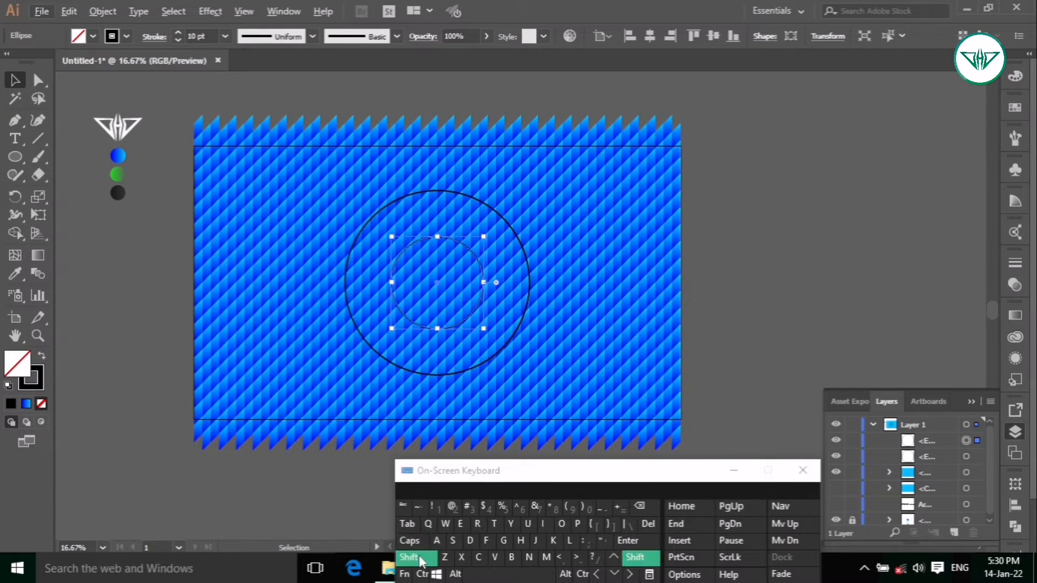
{"action": "left_click", "coordinate": [446, 375], "text": "shift"}
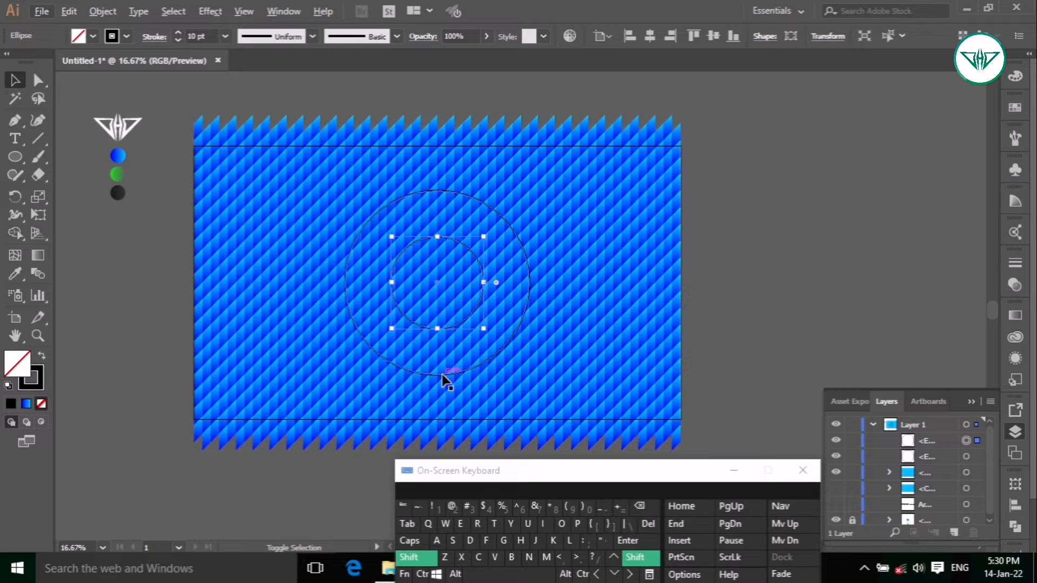
{"action": "left_click", "coordinate": [416, 557]}
{"action": "left_click", "coordinate": [583, 574]}
{"action": "left_click", "coordinate": [503, 540]}
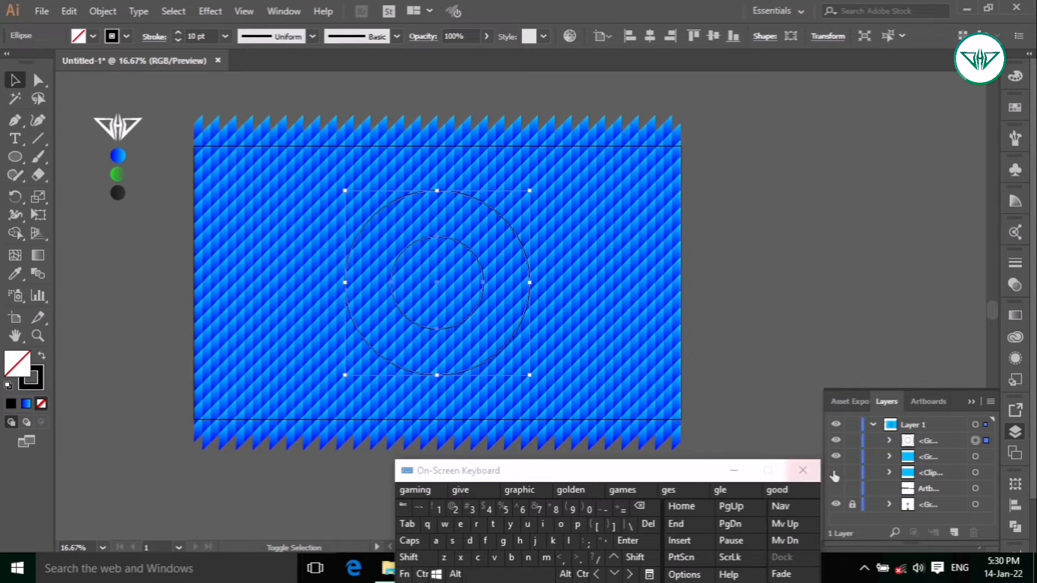
{"action": "left_click", "coordinate": [852, 440]}
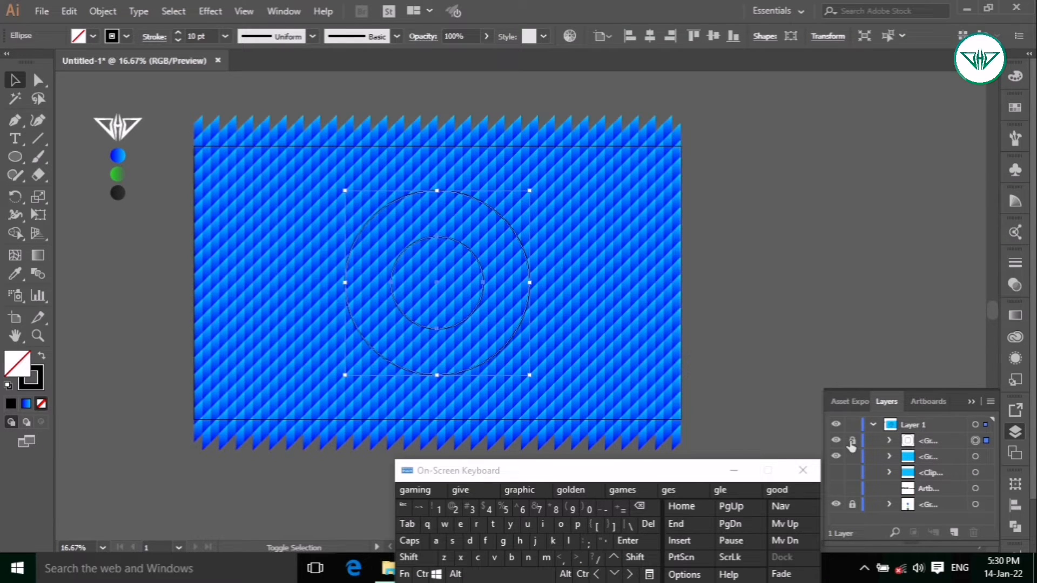
{"action": "left_click", "coordinate": [972, 399]}
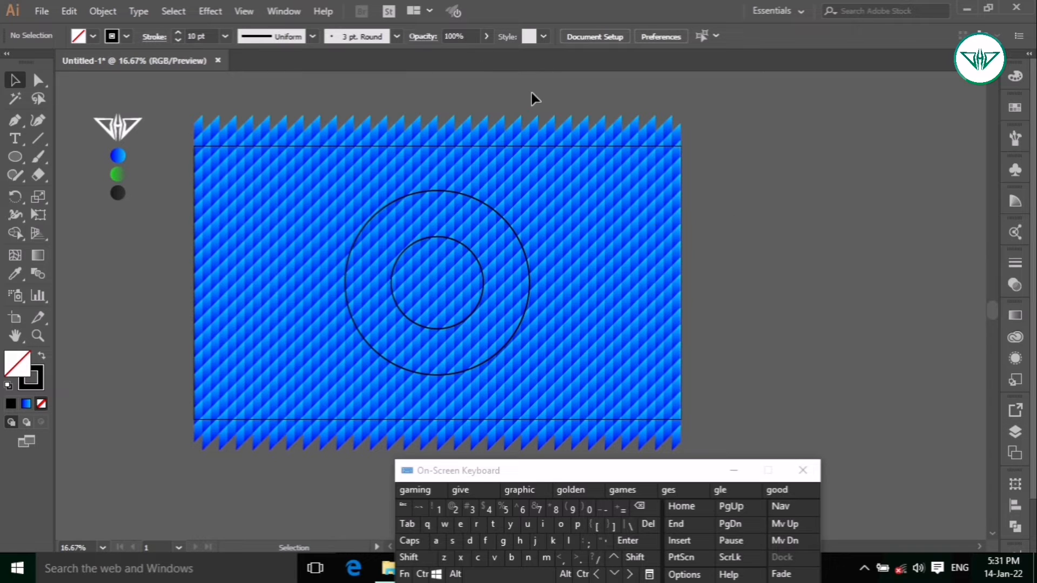
Ungroup the blue parallelogram pattern behind the circles into separate paths.
{"action": "left_click", "coordinate": [617, 270]}
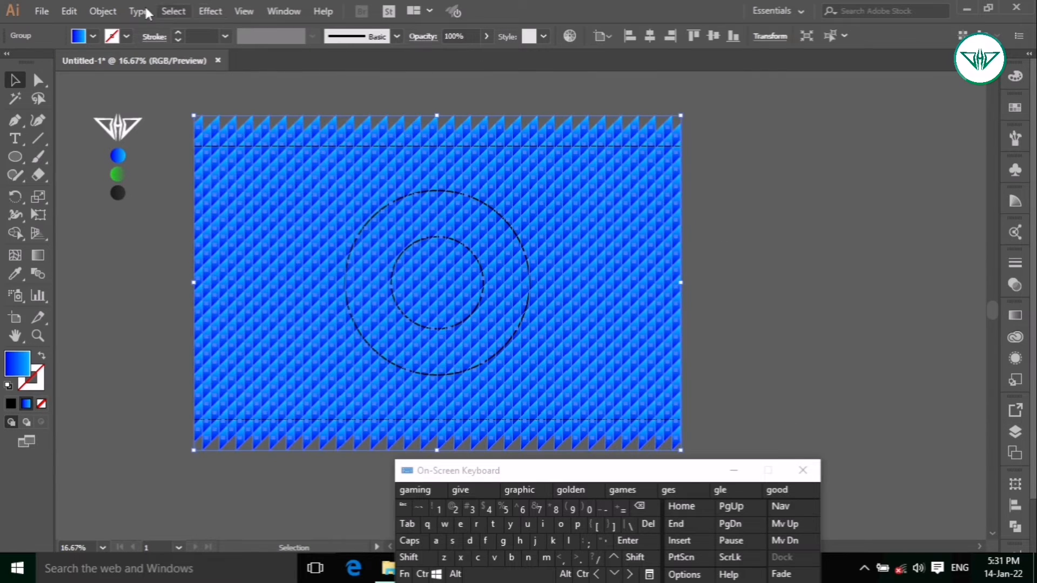
{"action": "left_click", "coordinate": [102, 11]}
{"action": "left_click", "coordinate": [172, 69]}
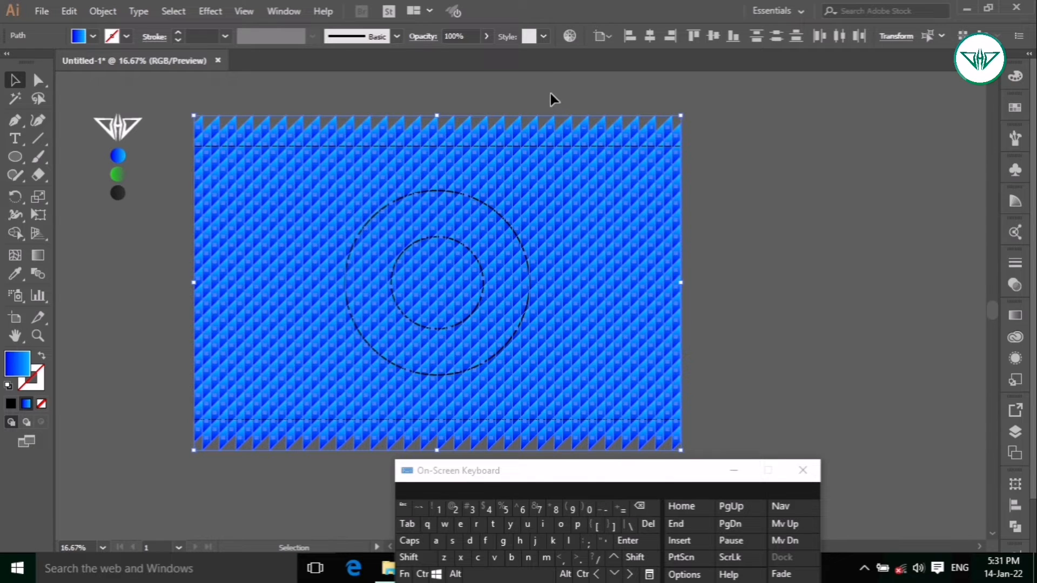
Delete the blocks of parallelograms to the right of, below, to the left of and above the outer circle.
{"action": "left_click_drag", "start_coordinate": [755, 467], "coordinate": [750, 437]}
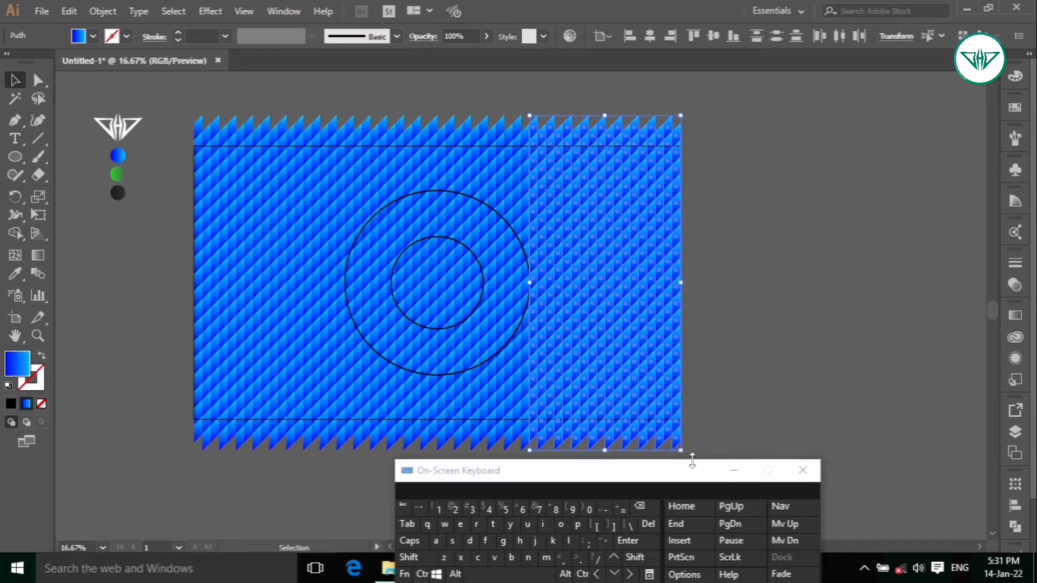
{"action": "left_click", "coordinate": [648, 524]}
{"action": "left_click_drag", "start_coordinate": [384, 424], "coordinate": [153, 393]}
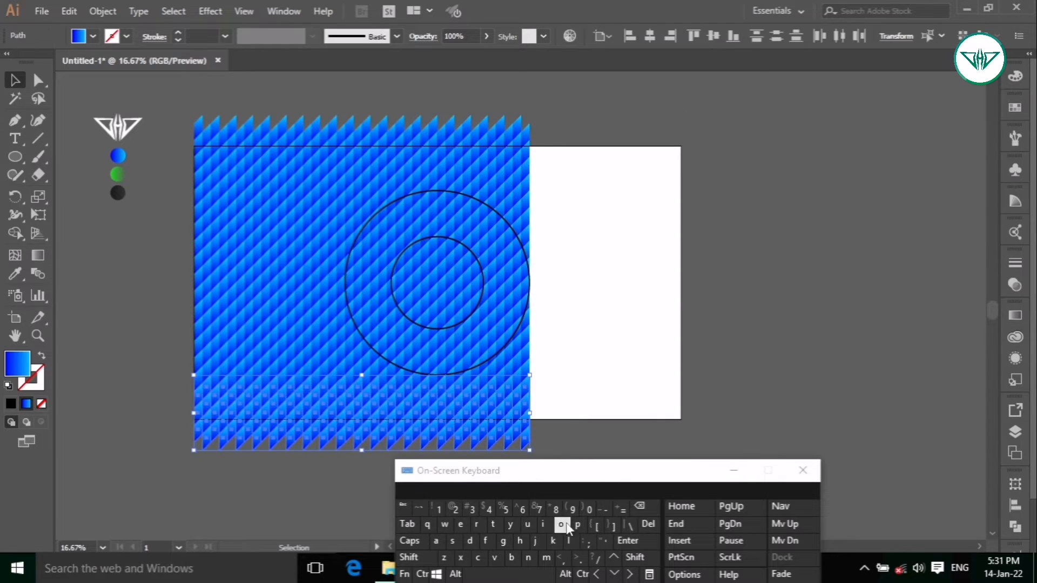
{"action": "left_click", "coordinate": [648, 523]}
{"action": "left_click_drag", "start_coordinate": [178, 99], "coordinate": [341, 400]}
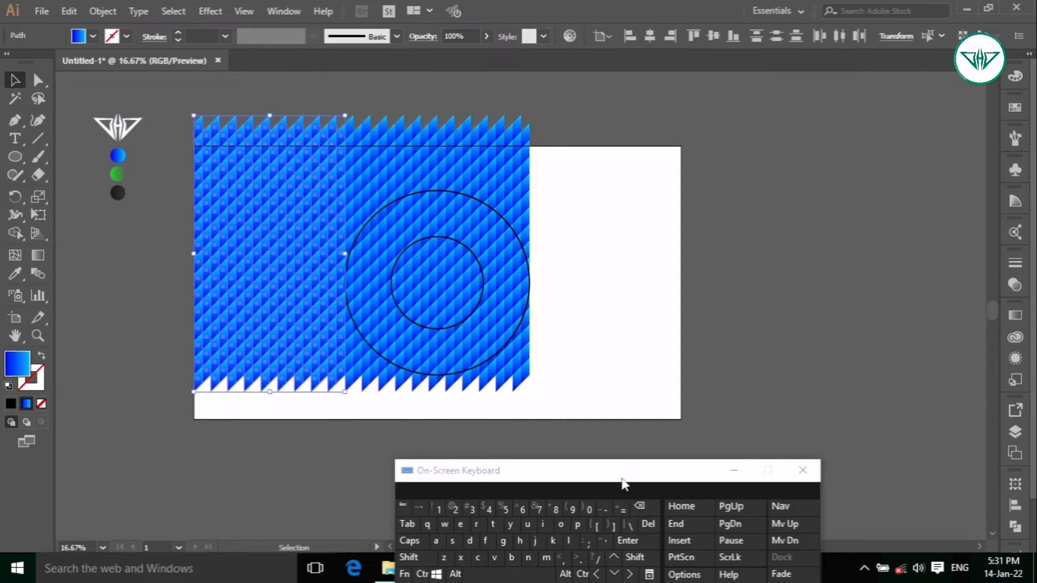
{"action": "left_click", "coordinate": [655, 526]}
{"action": "scroll", "coordinate": [556, 324], "scroll_direction": "up", "scroll_amount": 1}
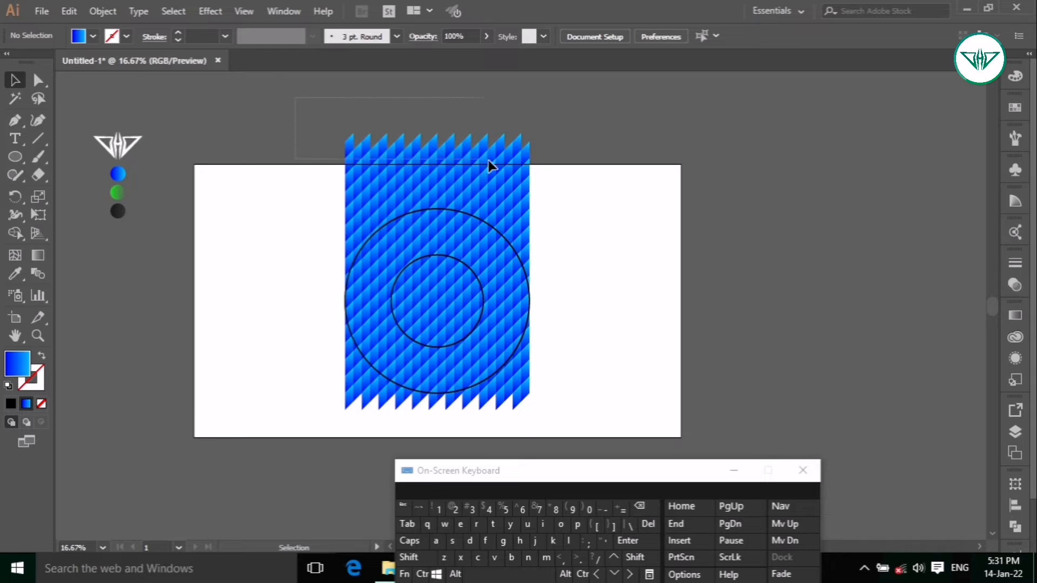
{"action": "left_click_drag", "start_coordinate": [538, 189], "coordinate": [539, 188]}
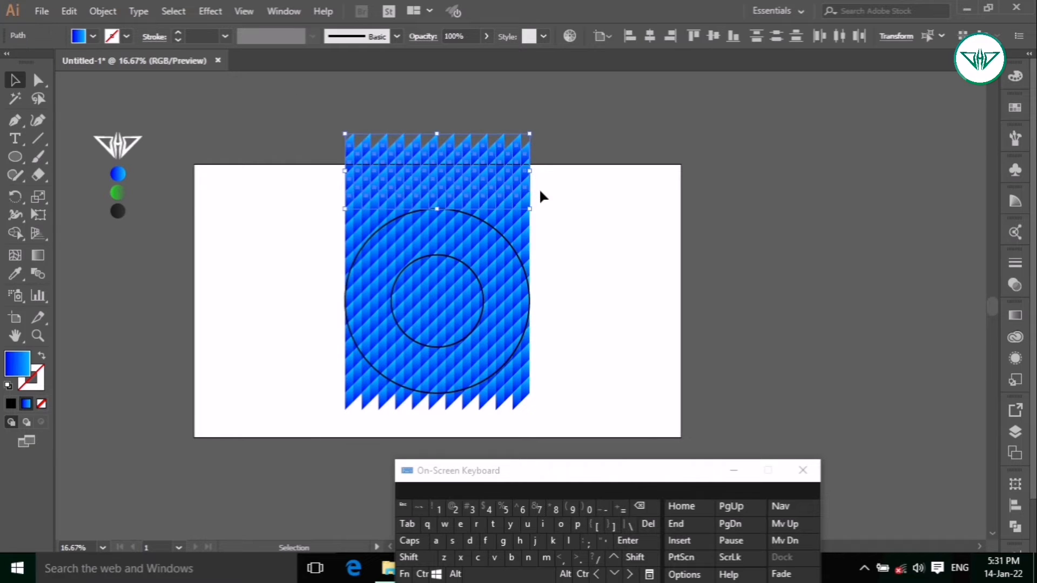
{"action": "left_click", "coordinate": [648, 524]}
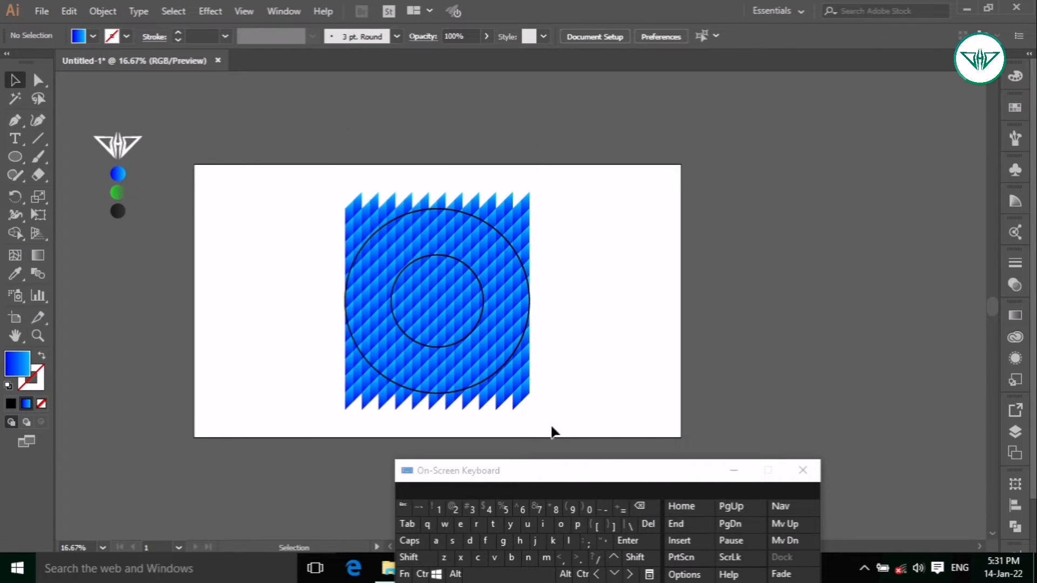
Delete the parallelograms in the four corners of the remaining pattern block outside the outer circle.
{"action": "left_click_drag", "start_coordinate": [514, 371], "coordinate": [514, 370]}
{"action": "left_click", "coordinate": [648, 523]}
{"action": "left_click_drag", "start_coordinate": [348, 207], "coordinate": [365, 227]}
{"action": "left_click", "coordinate": [648, 524]}
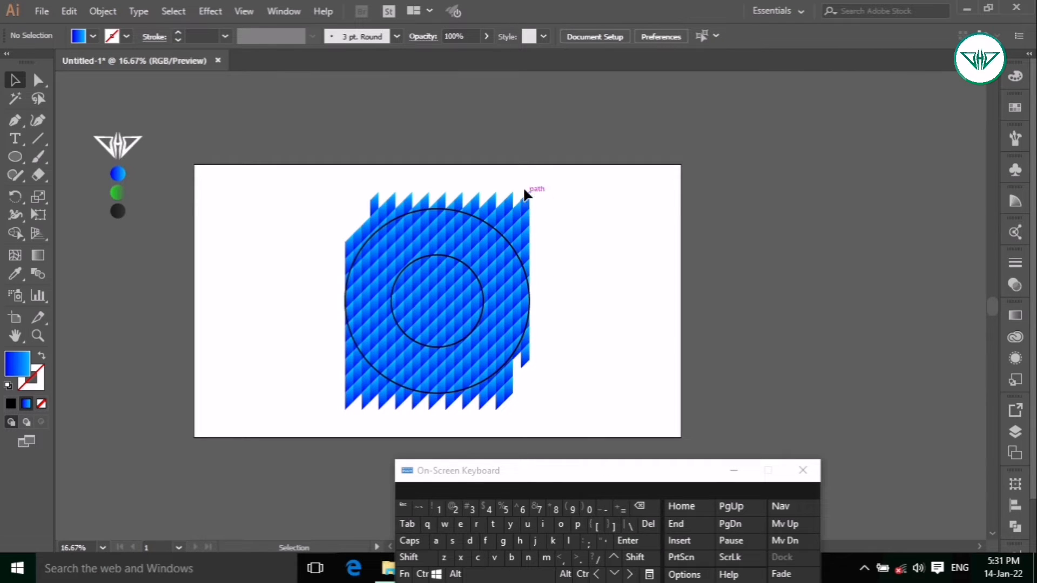
{"action": "left_click_drag", "start_coordinate": [547, 214], "coordinate": [556, 238]}
{"action": "left_click", "coordinate": [648, 524]}
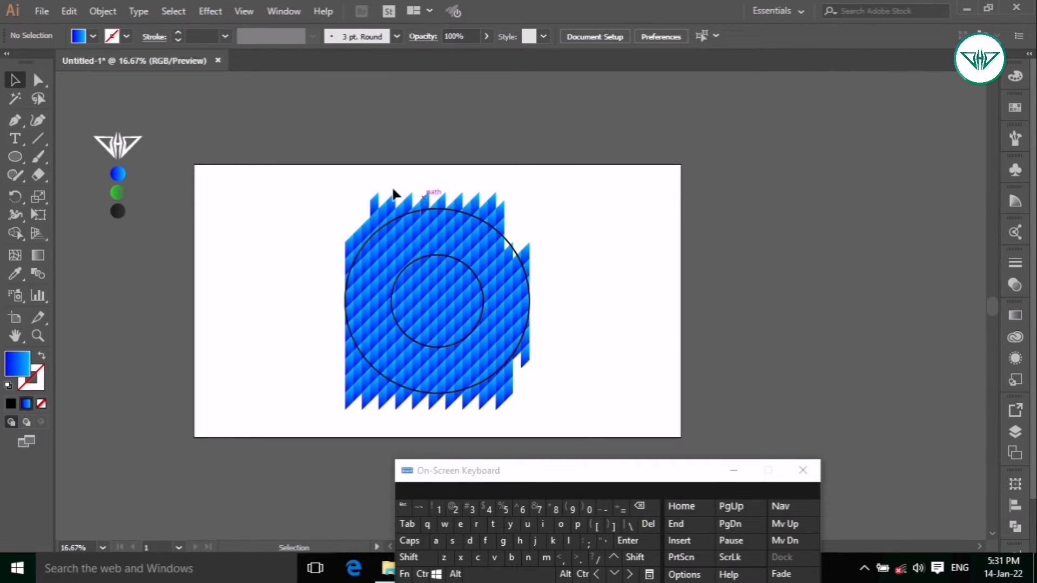
{"action": "left_click_drag", "start_coordinate": [393, 215], "coordinate": [396, 216]}
{"action": "left_click", "coordinate": [648, 524]}
{"action": "left_click_drag", "start_coordinate": [331, 367], "coordinate": [358, 409]}
{"action": "left_click", "coordinate": [648, 523]}
{"action": "left_click", "coordinate": [648, 524]}
Delete more stray parallelograms outside the outer circle at its lower right, upper right and upper left edges.
{"action": "left_click_drag", "start_coordinate": [503, 400], "coordinate": [502, 400]}
{"action": "left_click", "coordinate": [647, 524]}
{"action": "left_click_drag", "start_coordinate": [327, 238], "coordinate": [361, 260]}
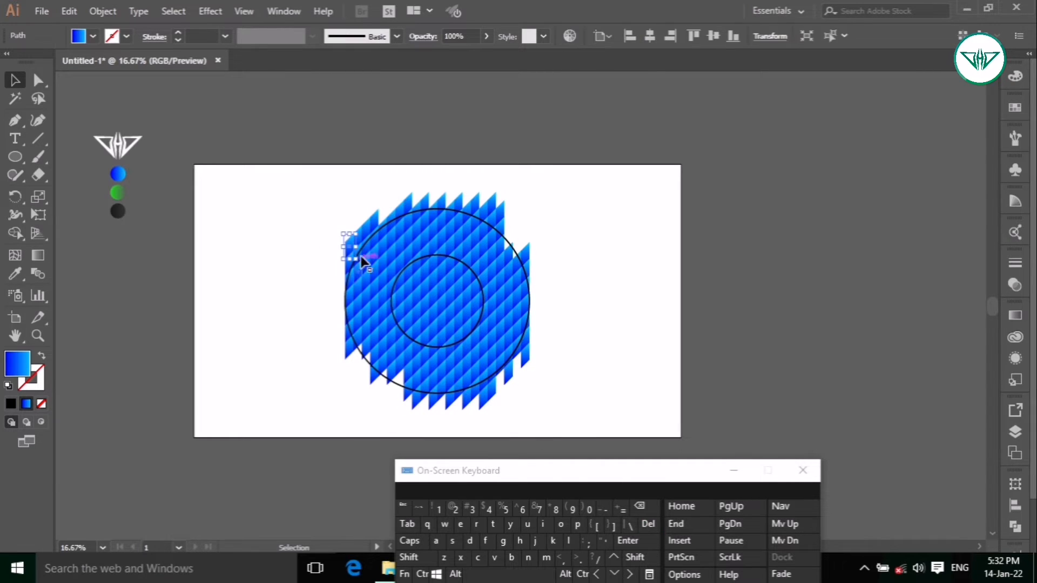
{"action": "left_click", "coordinate": [648, 524]}
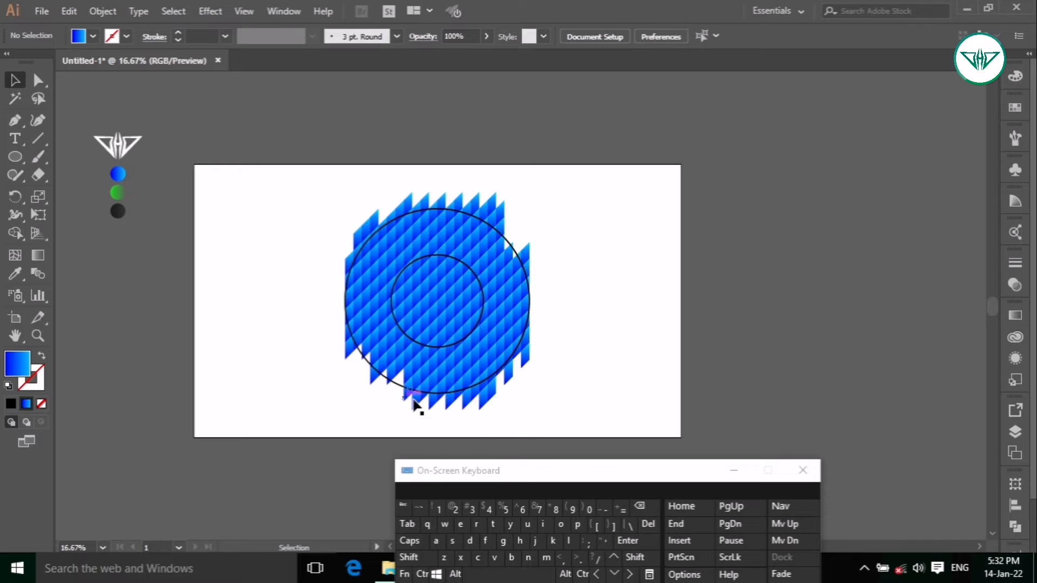
{"action": "left_click_drag", "start_coordinate": [518, 206], "coordinate": [520, 207]}
{"action": "left_click", "coordinate": [648, 524]}
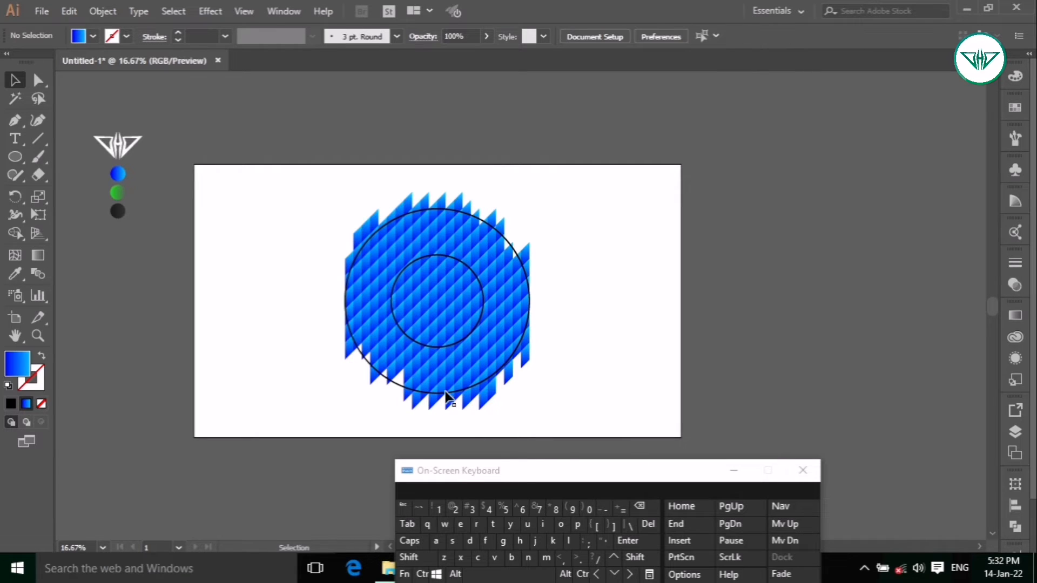
{"action": "left_click_drag", "start_coordinate": [352, 229], "coordinate": [347, 269]}
{"action": "left_click", "coordinate": [648, 524]}
{"action": "left_click", "coordinate": [648, 523]}
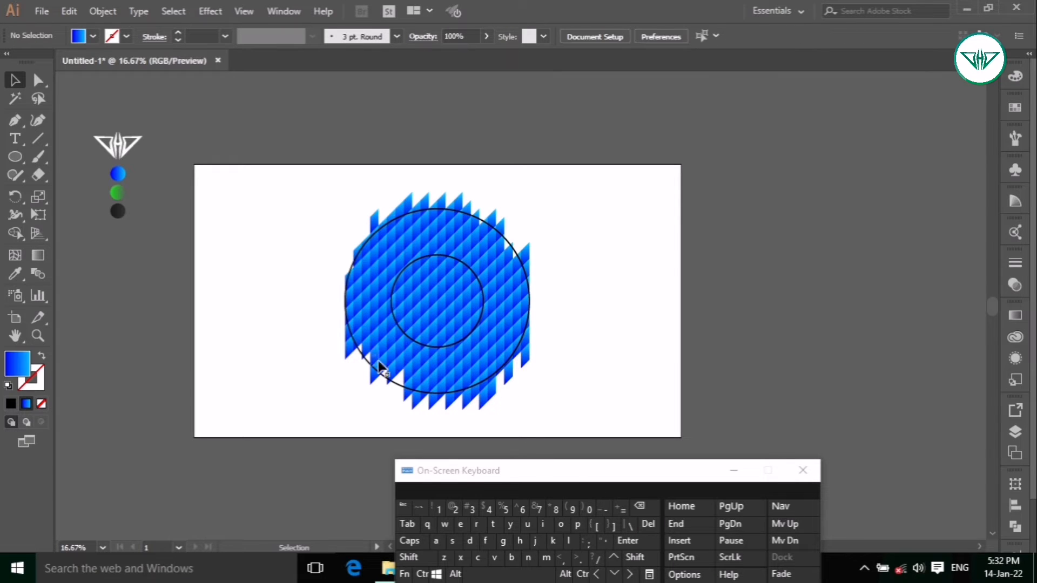
Select individual parallelograms along the outer circle's left, top, right and bottom edges together and delete them to make the outline jagged.
{"action": "left_click", "coordinate": [409, 557]}
{"action": "left_click_drag", "start_coordinate": [361, 322], "coordinate": [344, 344]}
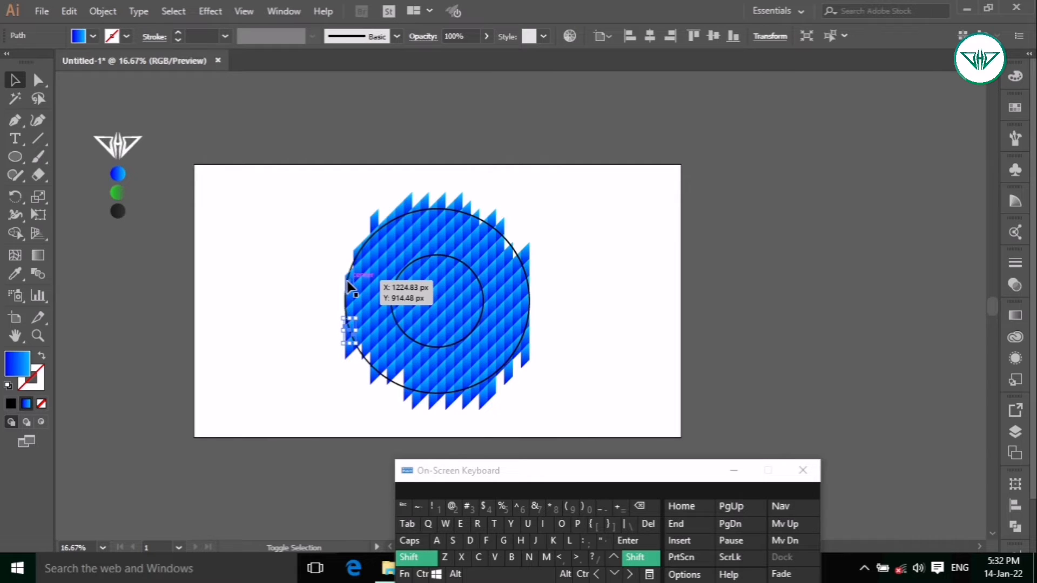
{"action": "left_click", "coordinate": [400, 213], "text": "shift"}
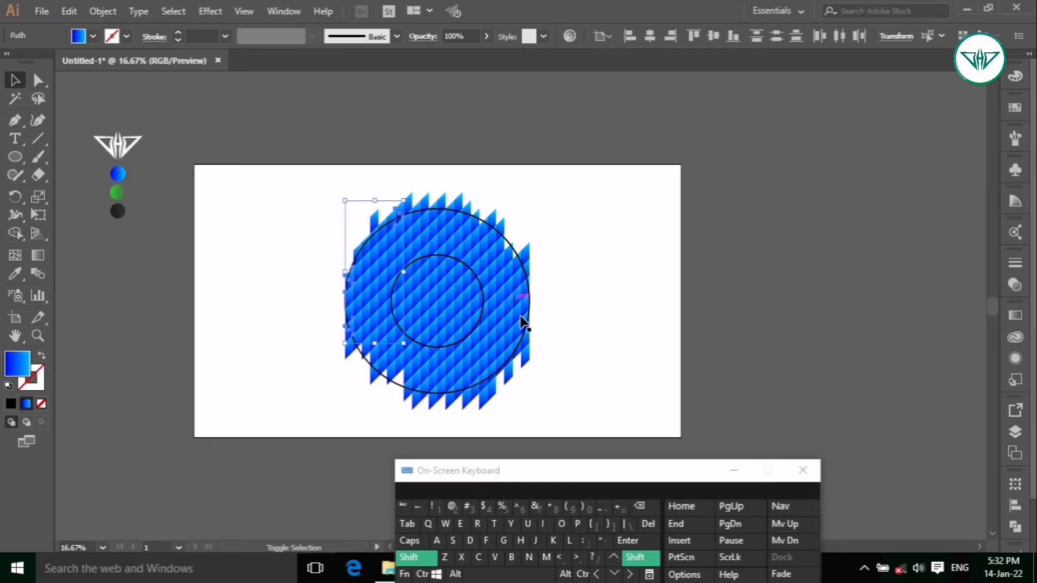
{"action": "left_click", "coordinate": [525, 339], "text": "shift"}
{"action": "left_click", "coordinate": [523, 285], "text": "shift"}
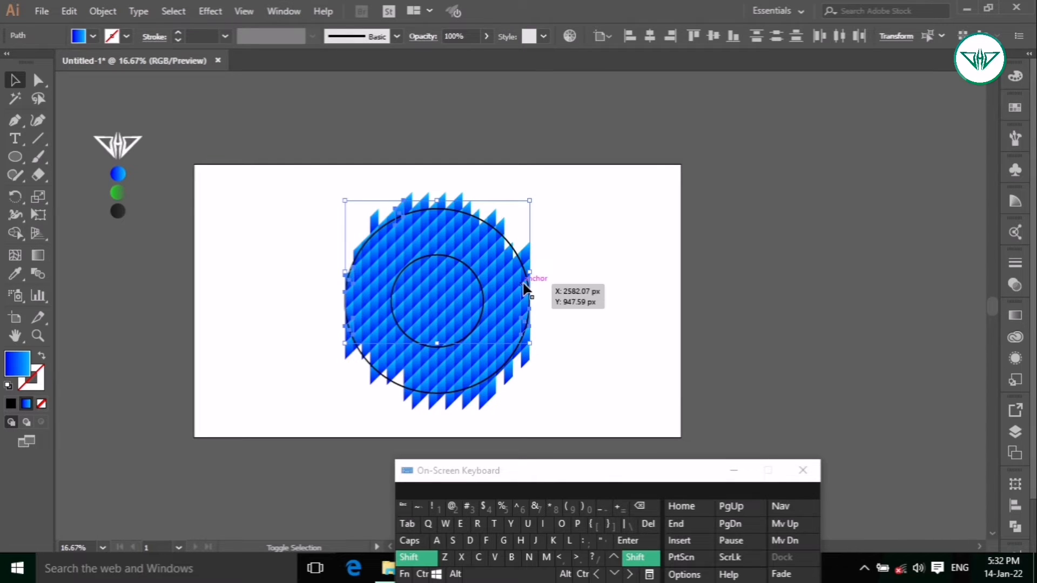
{"action": "left_click", "coordinate": [488, 401], "text": "shift"}
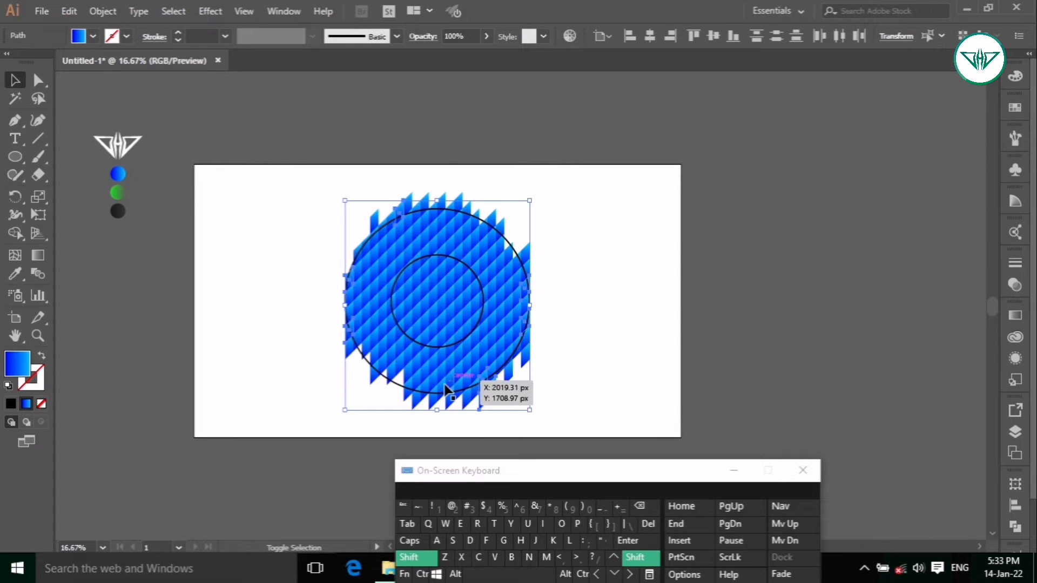
{"action": "left_click", "coordinate": [459, 212]}
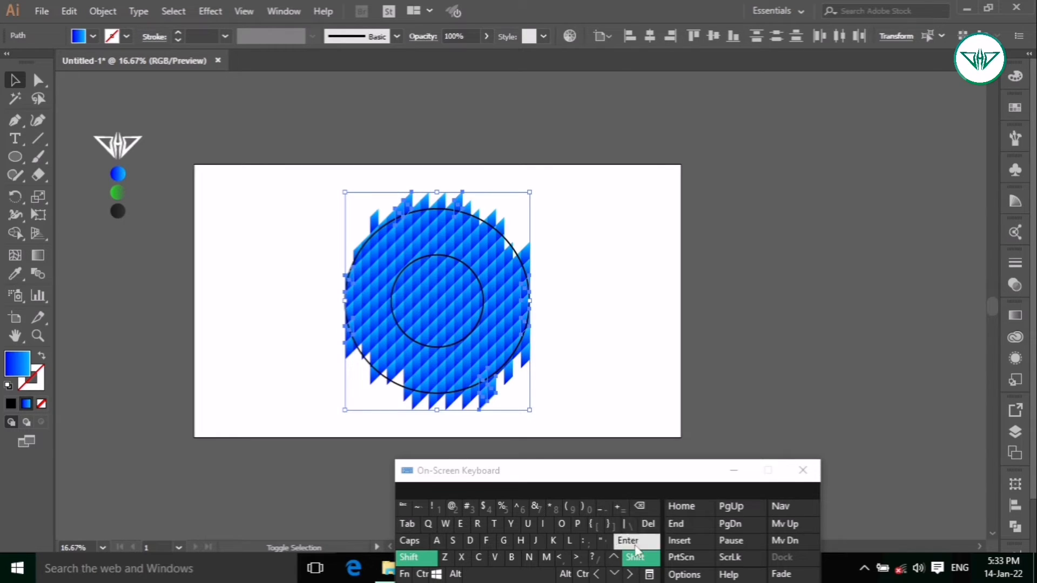
{"action": "left_click", "coordinate": [648, 524]}
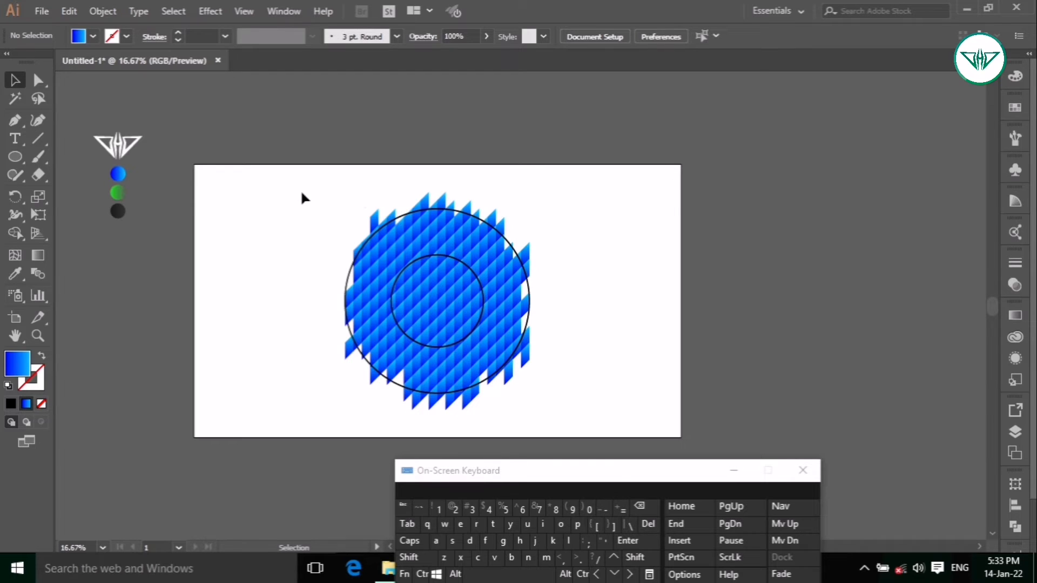
Group all the remaining parallelograms of the jagged disc and paste a copy of the group in front.
{"action": "left_click_drag", "start_coordinate": [307, 185], "coordinate": [582, 432]}
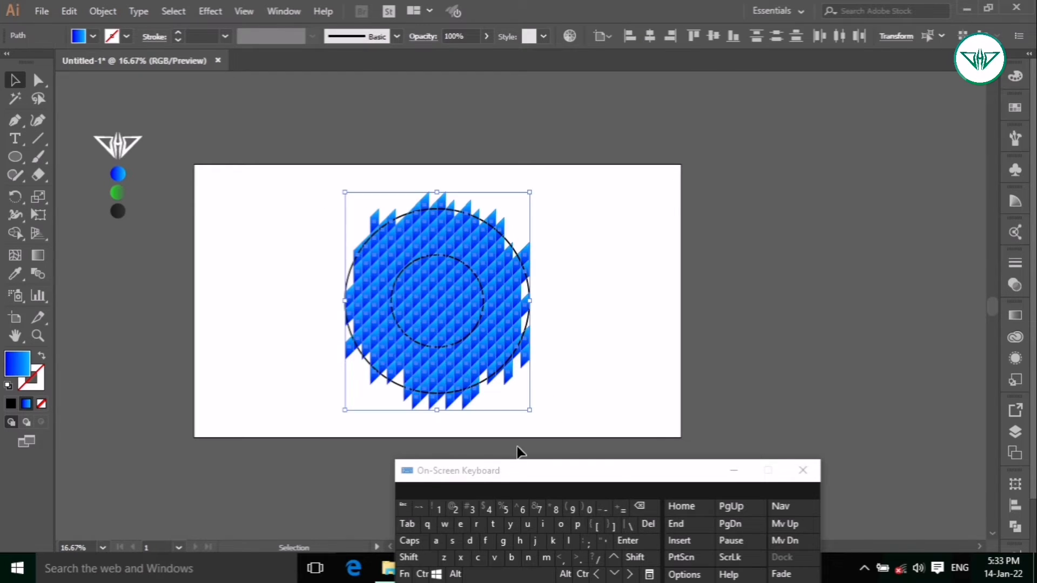
{"action": "left_click", "coordinate": [108, 13]}
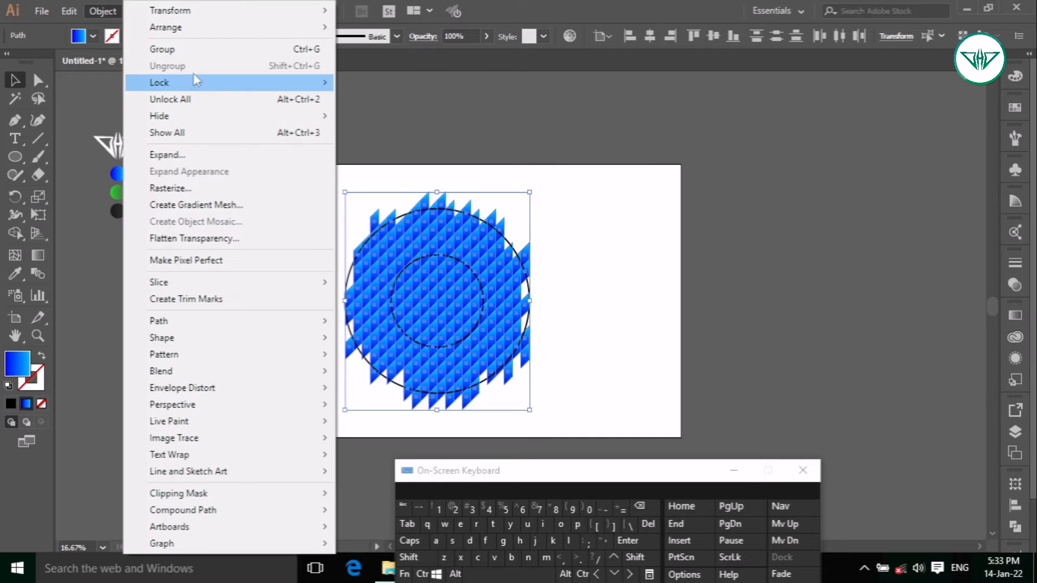
{"action": "left_click", "coordinate": [162, 48]}
{"action": "left_click", "coordinate": [69, 10]}
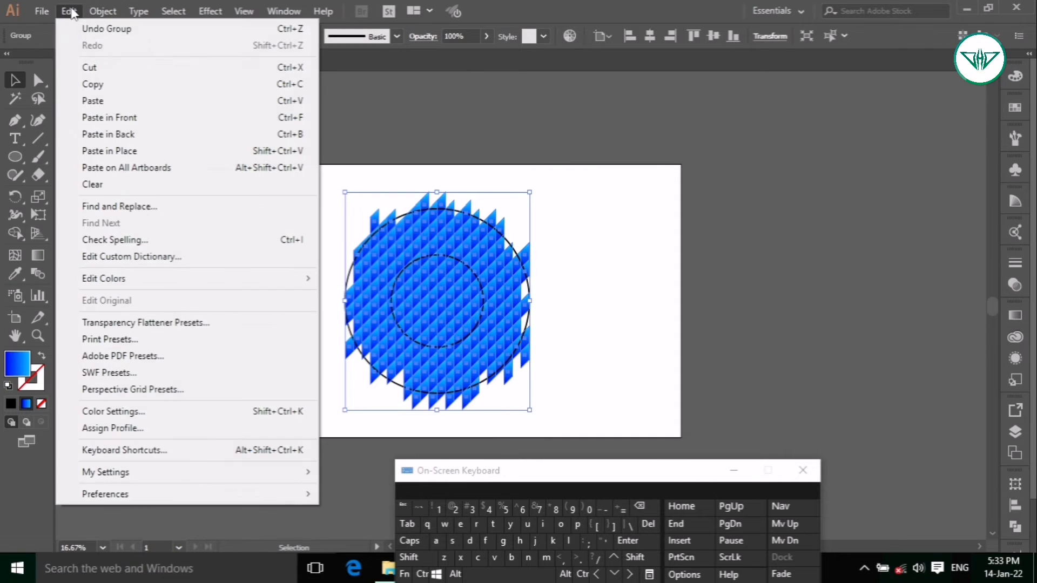
{"action": "left_click", "coordinate": [91, 87]}
{"action": "left_click", "coordinate": [70, 11]}
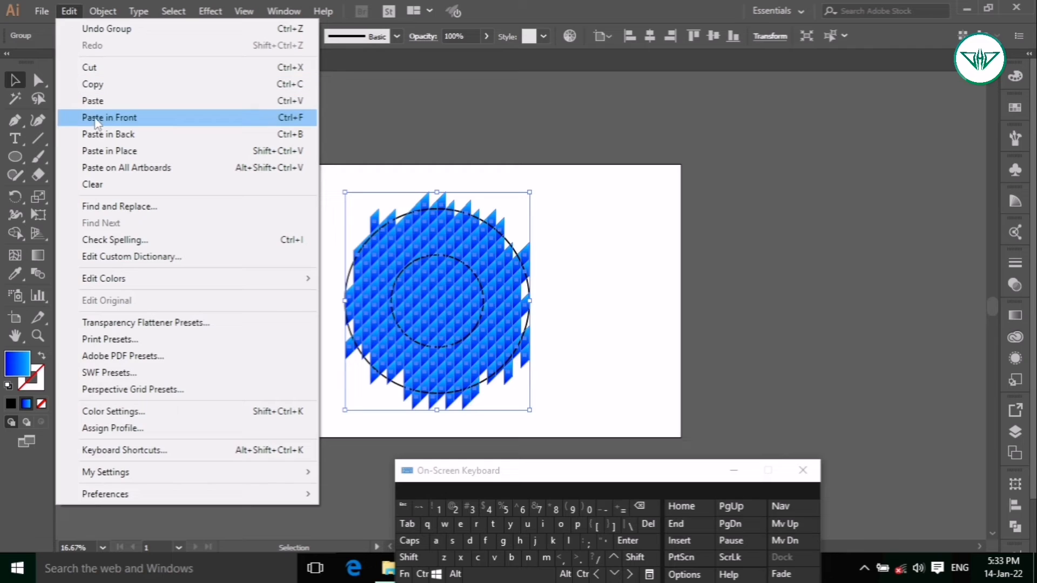
{"action": "left_click", "coordinate": [98, 122]}
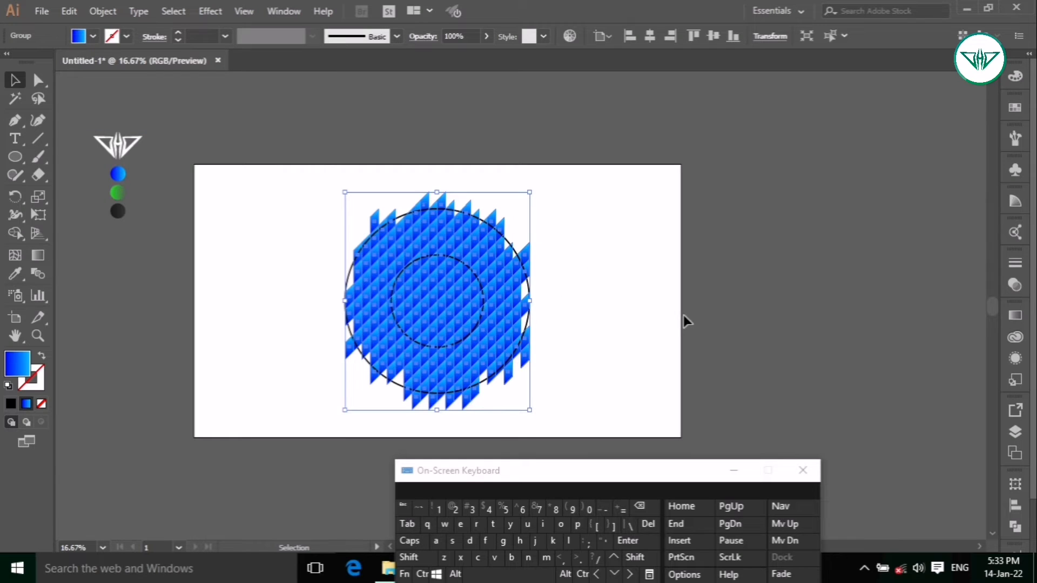
Hide the original disc group beneath the copy, and ungroup the front copy.
{"action": "left_click", "coordinate": [1015, 433]}
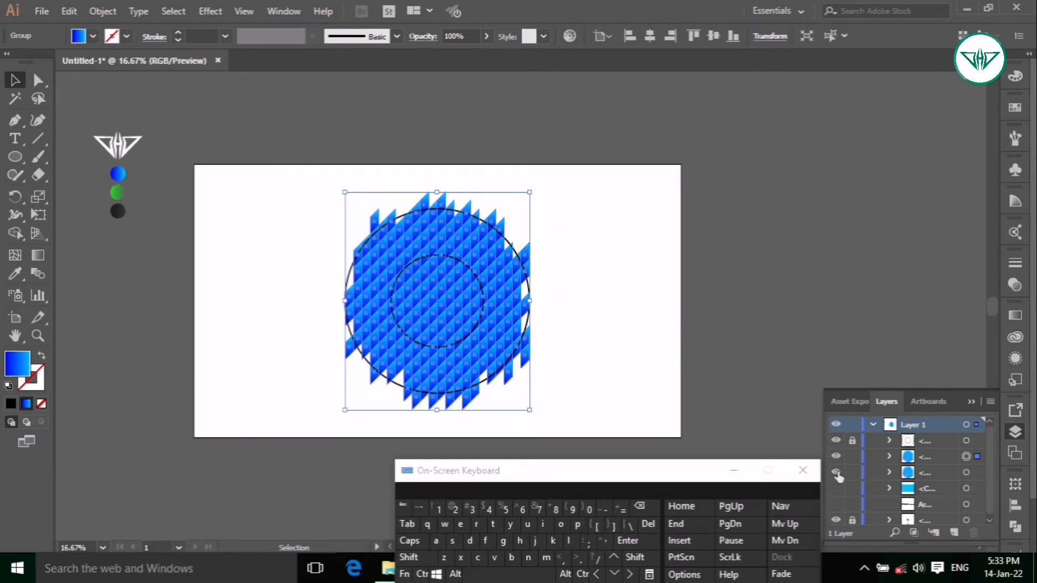
{"action": "left_click", "coordinate": [103, 11]}
{"action": "left_click", "coordinate": [167, 65]}
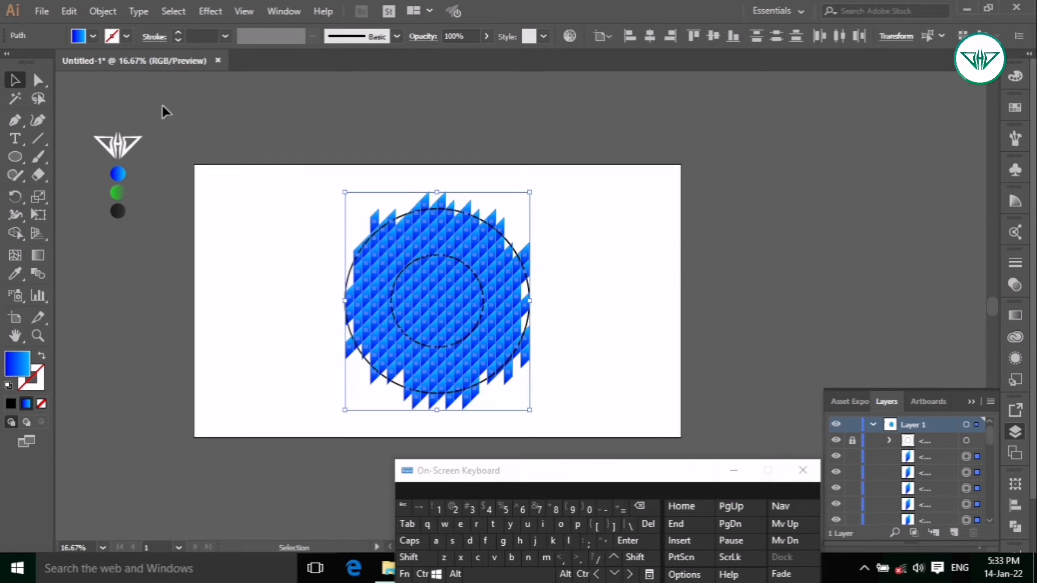
Delete the front copy's parallelograms lying to the right of, to the left of and below the inner circle.
{"action": "left_click_drag", "start_coordinate": [608, 428], "coordinate": [487, 201]}
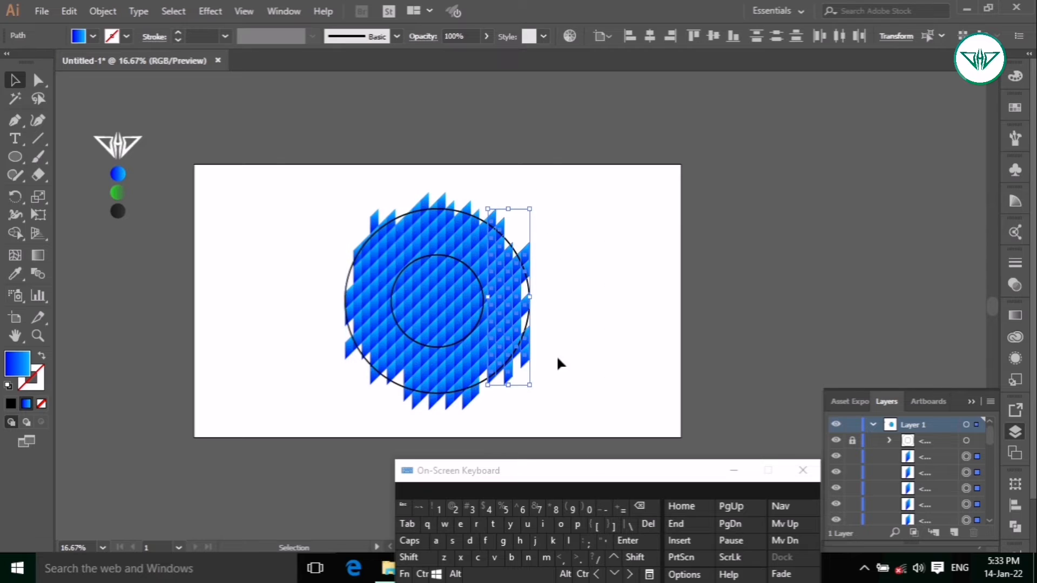
{"action": "left_click", "coordinate": [647, 523]}
{"action": "left_click_drag", "start_coordinate": [338, 190], "coordinate": [384, 390]}
{"action": "left_click", "coordinate": [639, 506]}
{"action": "left_click_drag", "start_coordinate": [328, 361], "coordinate": [325, 354]}
{"action": "left_click", "coordinate": [647, 523]}
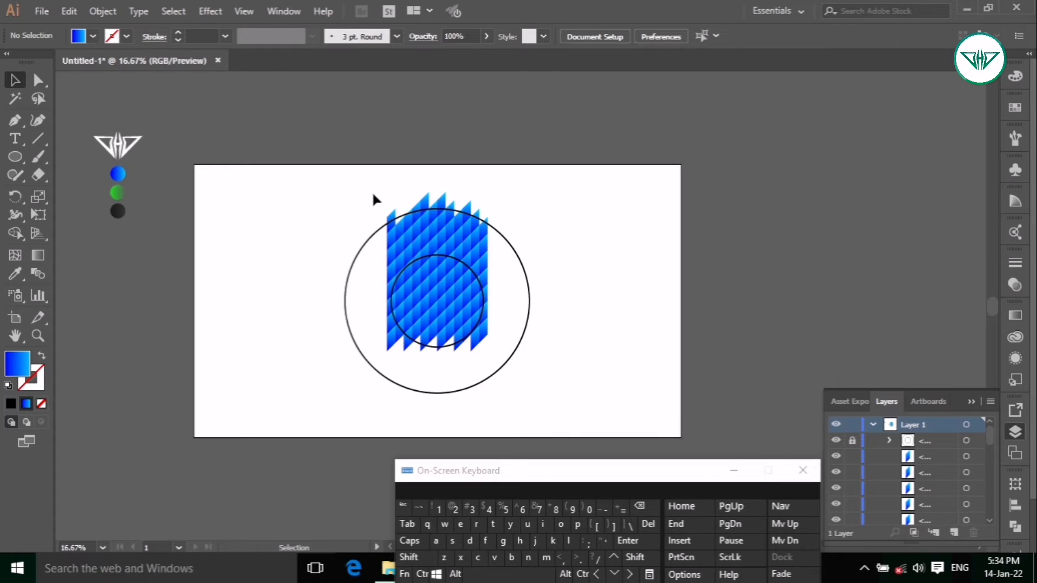
Undo the last deletion and trim only the outermost parallelograms above and below the inner circle, leaving a block around it.
{"action": "left_click", "coordinate": [422, 573]}
{"action": "left_click", "coordinate": [444, 557]}
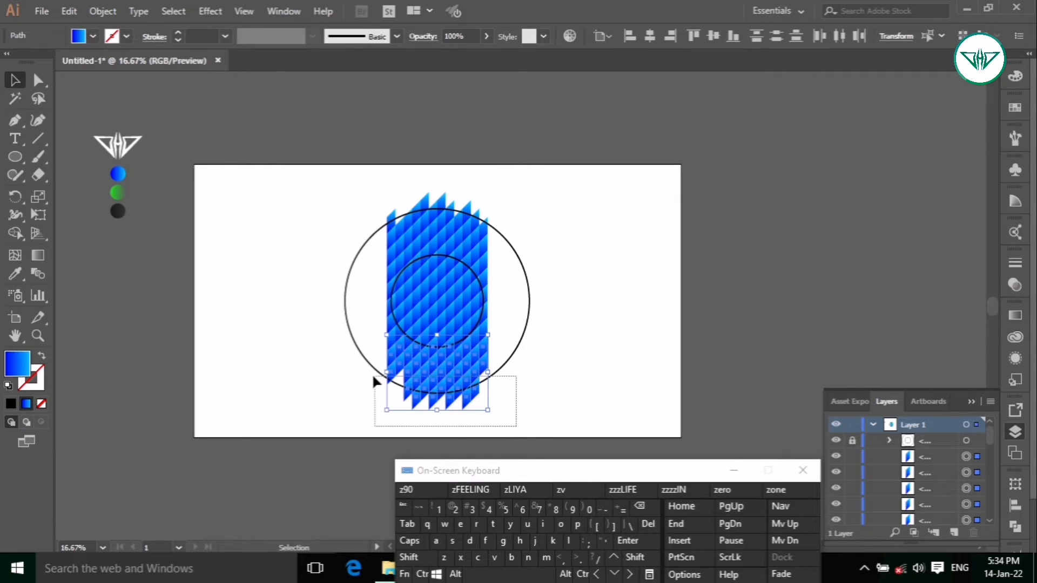
{"action": "left_click", "coordinate": [649, 526]}
{"action": "left_click_drag", "start_coordinate": [402, 205], "coordinate": [494, 220]}
{"action": "left_click", "coordinate": [648, 524]}
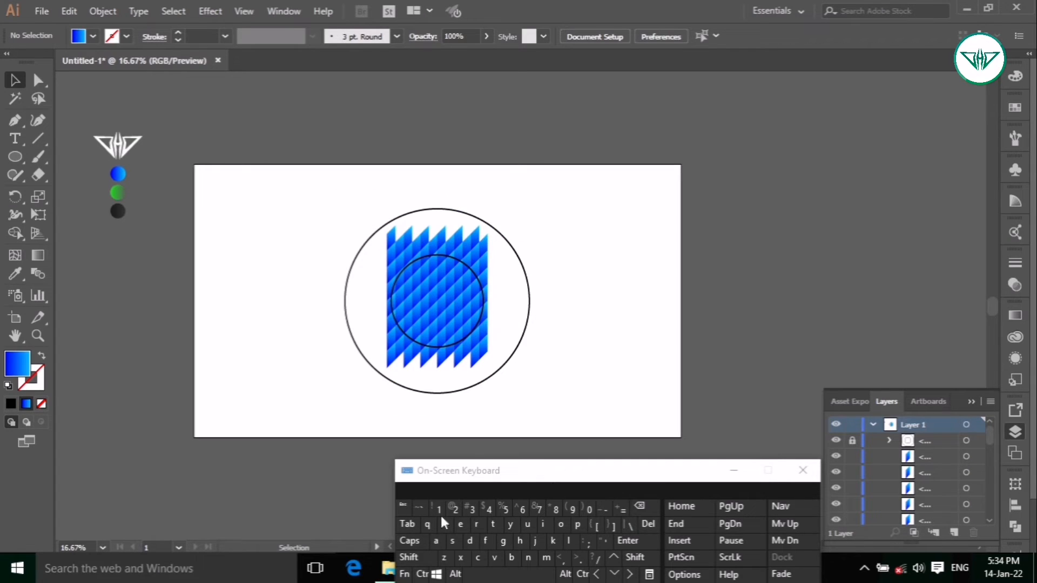
Try to roughen the block by deleting individual parallelograms along its left, right, bottom and top edges.
{"action": "left_click", "coordinate": [409, 557]}
{"action": "left_click", "coordinate": [393, 232], "text": "shift"}
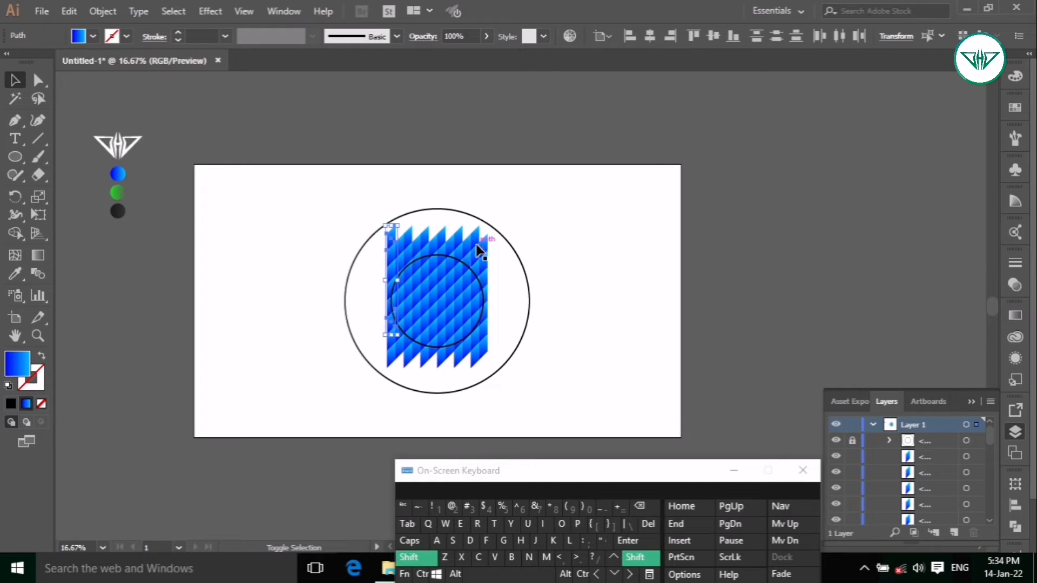
{"action": "left_click", "coordinate": [489, 334], "text": "shift"}
{"action": "left_click", "coordinate": [429, 350], "text": "shift"}
{"action": "left_click_drag", "start_coordinate": [412, 357], "coordinate": [408, 352]}
{"action": "left_click", "coordinate": [408, 246], "text": "shift"}
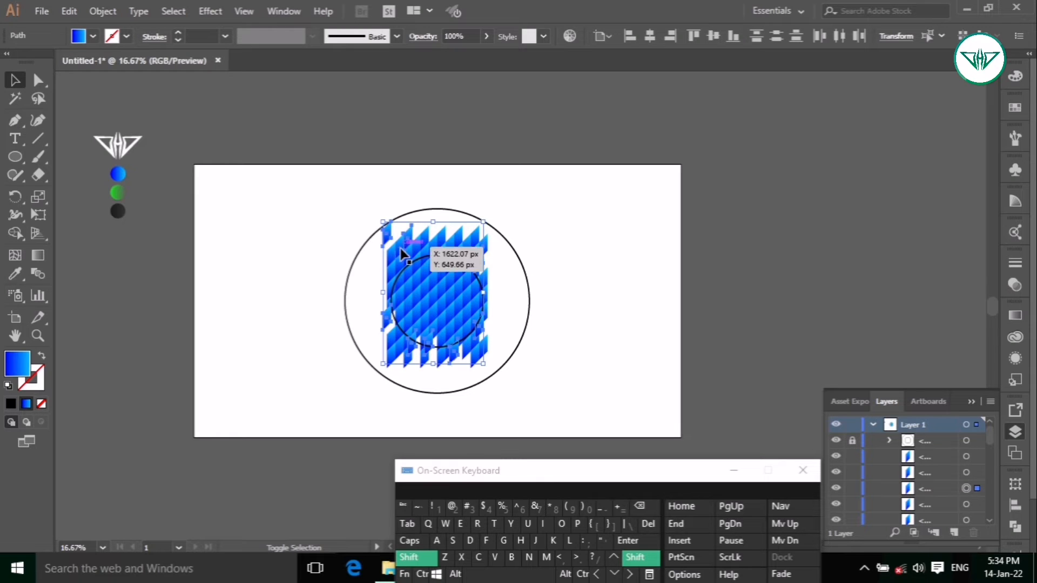
{"action": "left_click", "coordinate": [640, 558]}
{"action": "left_click", "coordinate": [648, 524]}
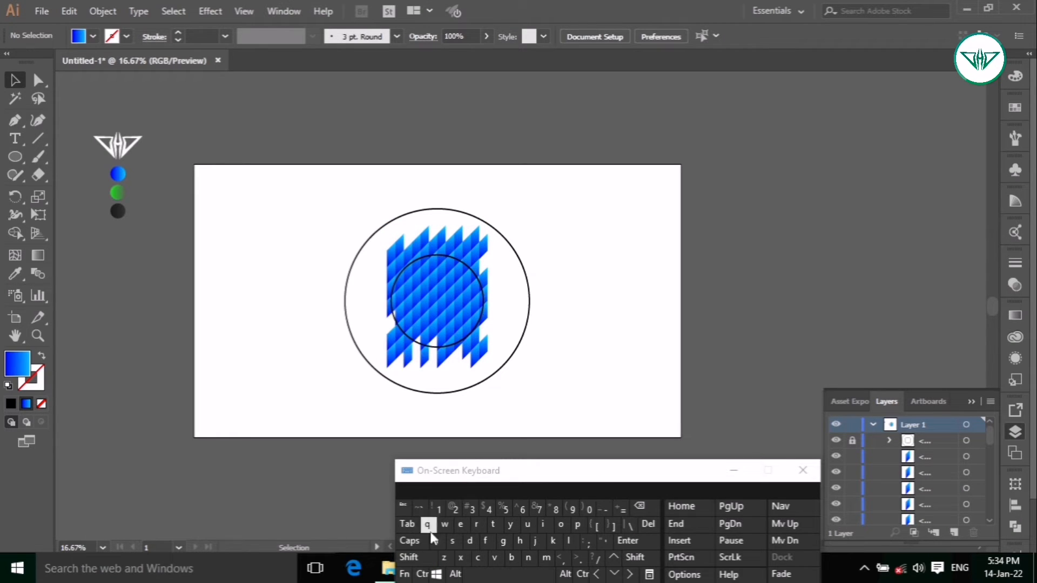
Try deleting further individual parallelograms around the block's corners and upper edge.
{"action": "left_click", "coordinate": [413, 558]}
{"action": "left_click", "coordinate": [398, 250], "text": "shift"}
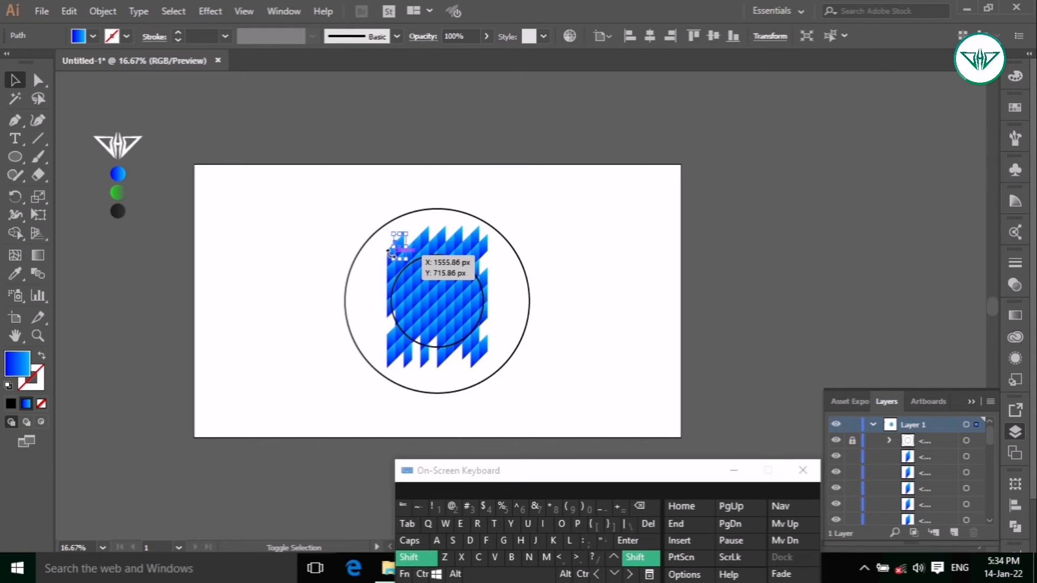
{"action": "left_click", "coordinate": [424, 239], "text": "shift"}
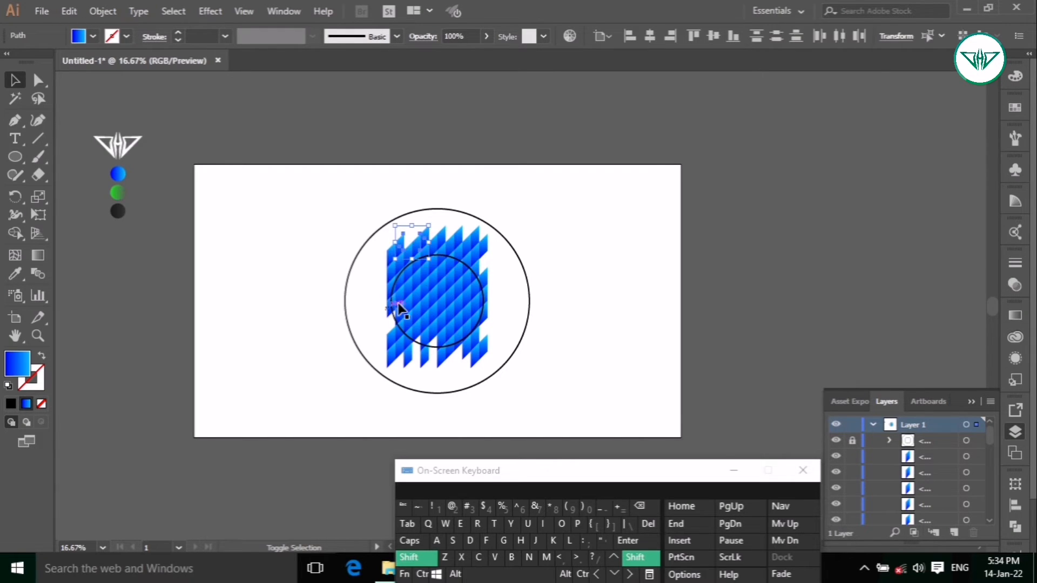
{"action": "left_click", "coordinate": [392, 354], "text": "shift"}
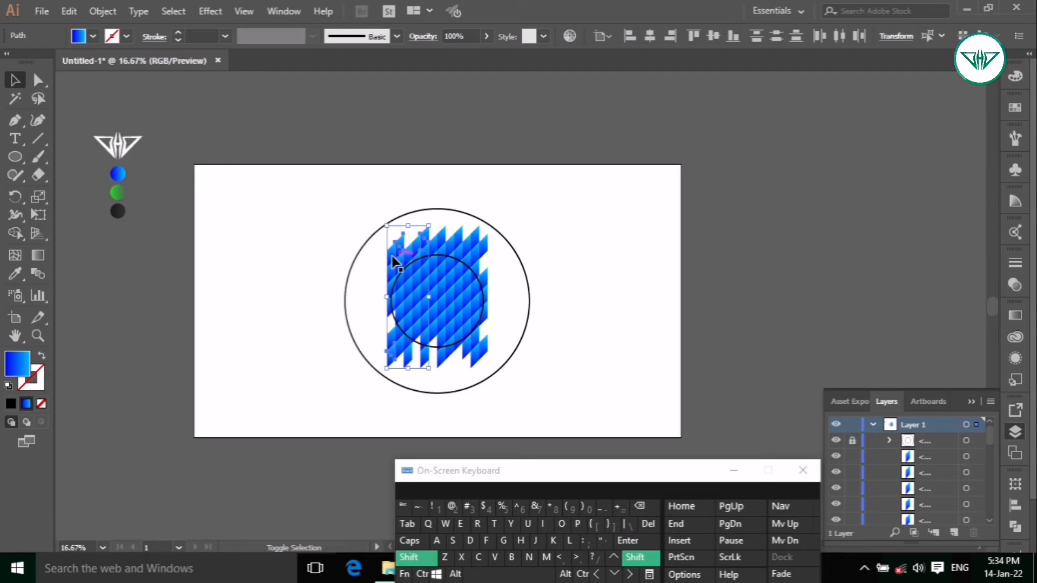
{"action": "left_click", "coordinate": [478, 245], "text": "shift"}
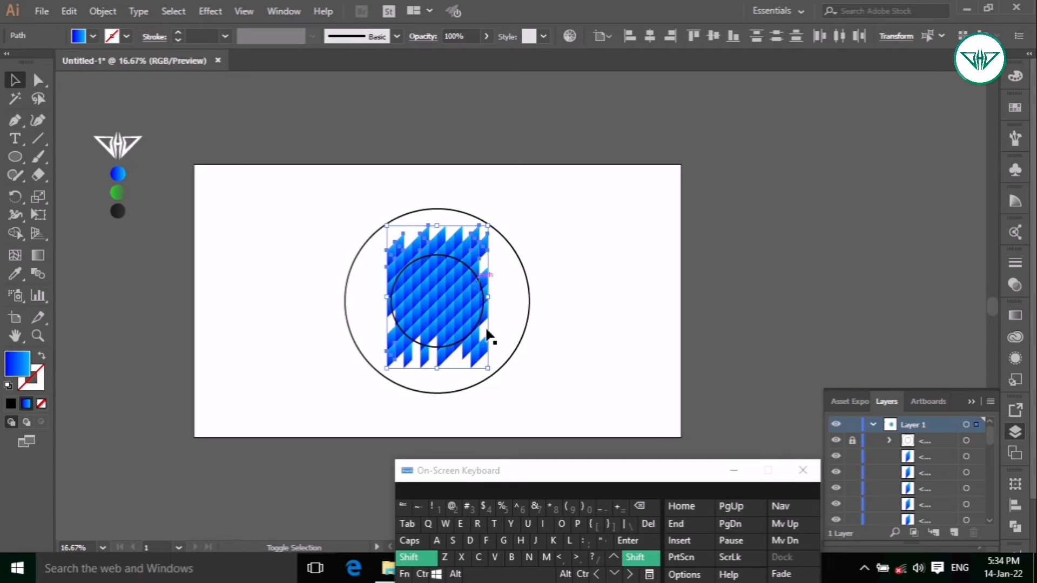
{"action": "left_click", "coordinate": [475, 354], "text": "shift"}
{"action": "left_click", "coordinate": [486, 348], "text": "shift"}
{"action": "left_click", "coordinate": [475, 359], "text": "shift"}
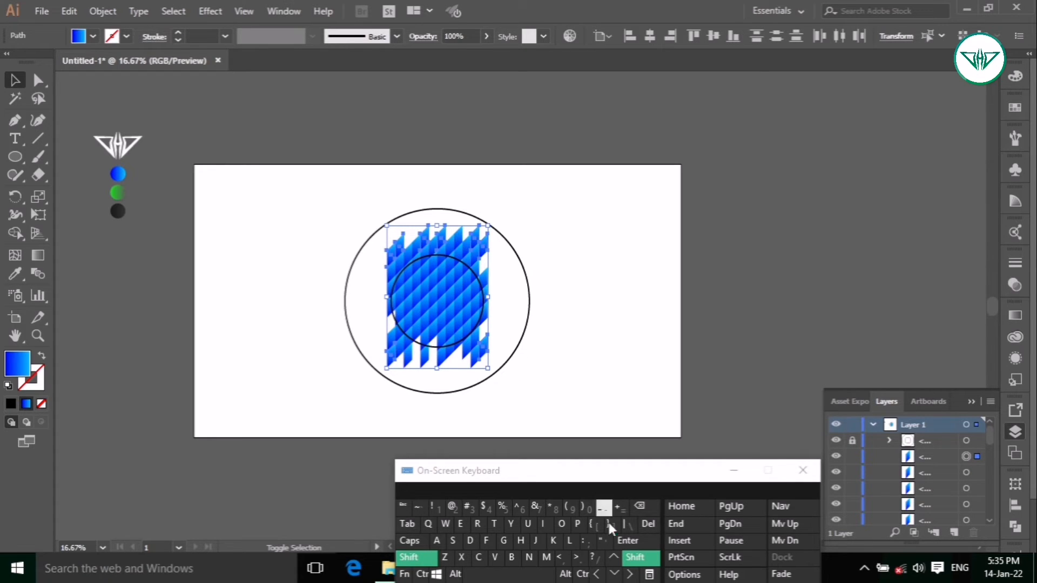
{"action": "left_click", "coordinate": [635, 559]}
{"action": "left_click", "coordinate": [648, 524]}
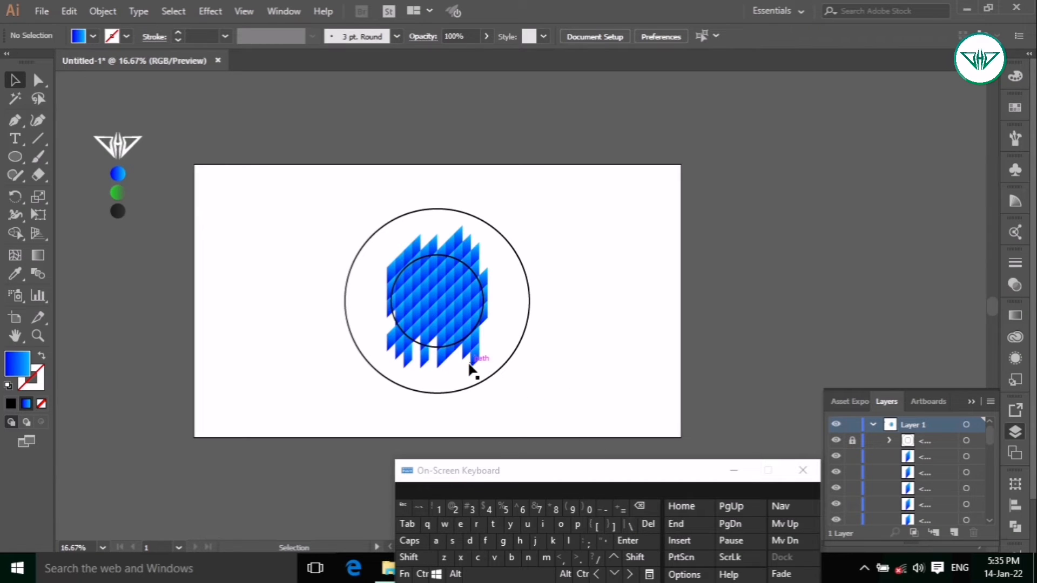
Undo both rounds of edge deletions on the block and clear the selection.
{"action": "key", "text": "ctrl+z"}
{"action": "key", "text": "ctrl+z"}
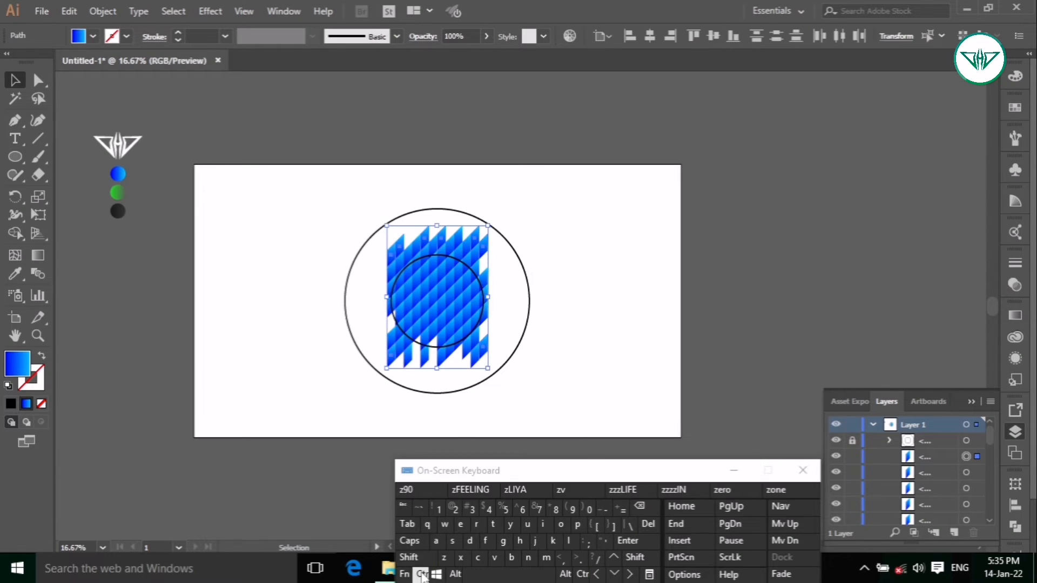
{"action": "key", "text": "ctrl+z"}
{"action": "key", "text": "ctrl+z"}
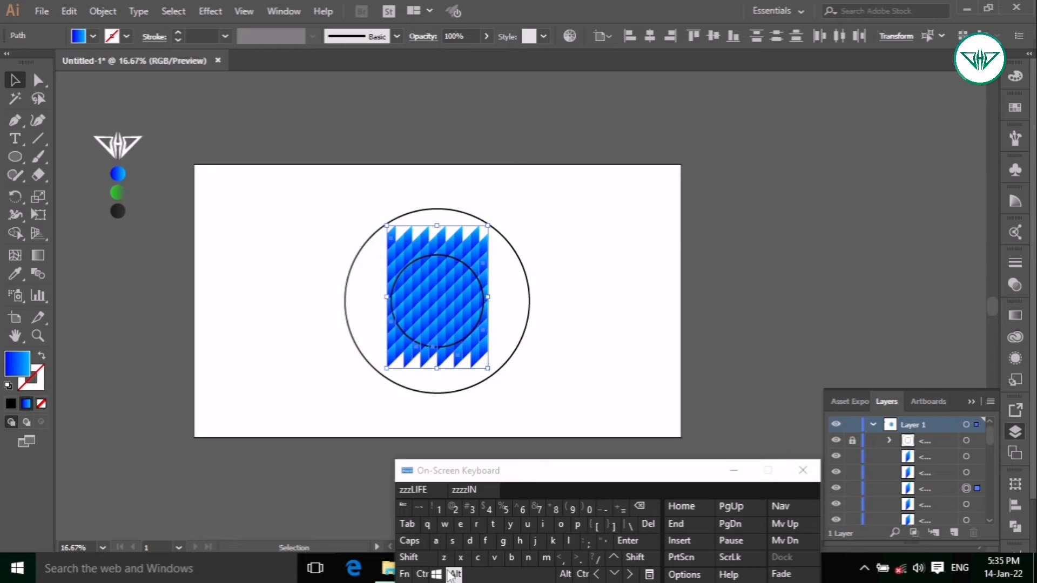
{"action": "left_click", "coordinate": [449, 572]}
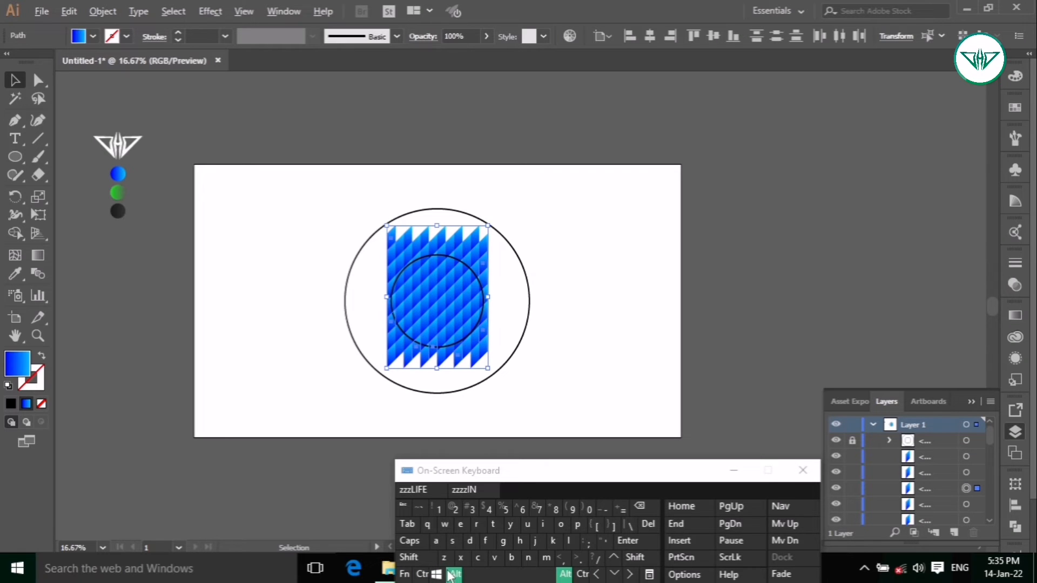
{"action": "key", "text": "ctrl+shift+a"}
Select individual parallelograms around all four edges and corners of the block together and delete them to make its outline jagged.
{"action": "left_click", "coordinate": [414, 557]}
{"action": "left_click_drag", "start_coordinate": [442, 365], "coordinate": [486, 335]}
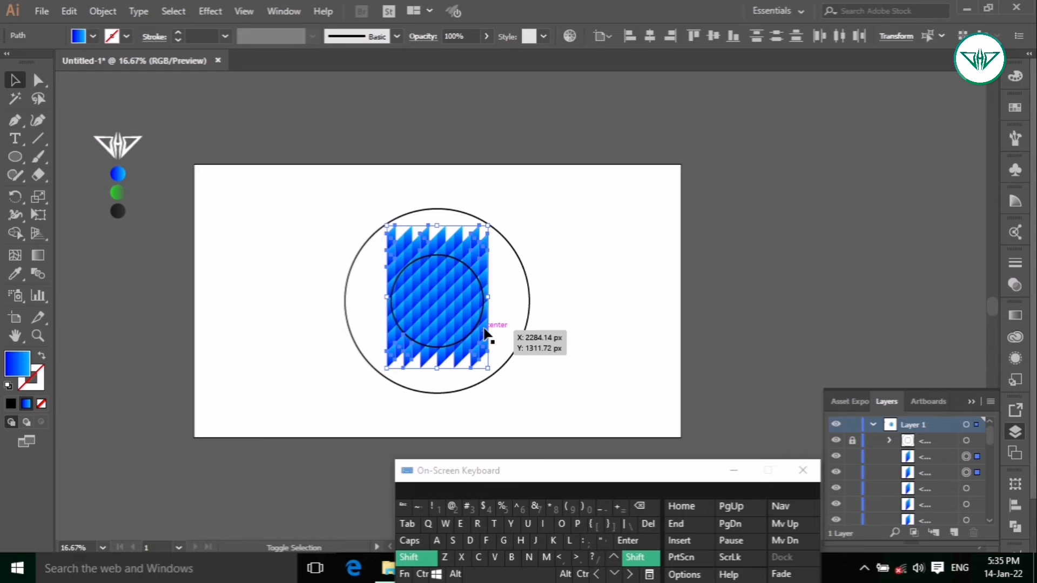
{"action": "left_click", "coordinate": [391, 308], "text": "shift"}
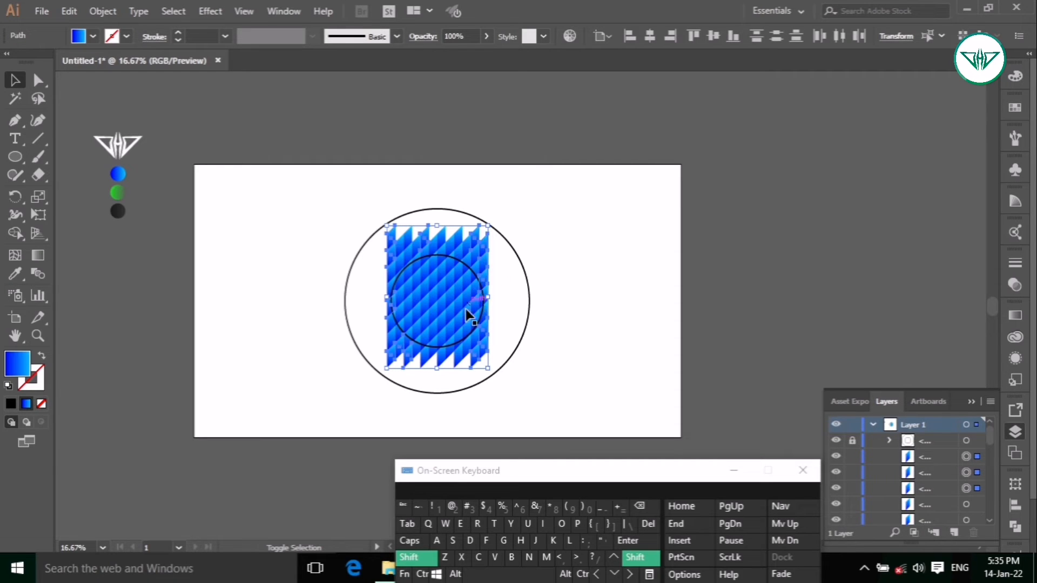
{"action": "left_click", "coordinate": [648, 524]}
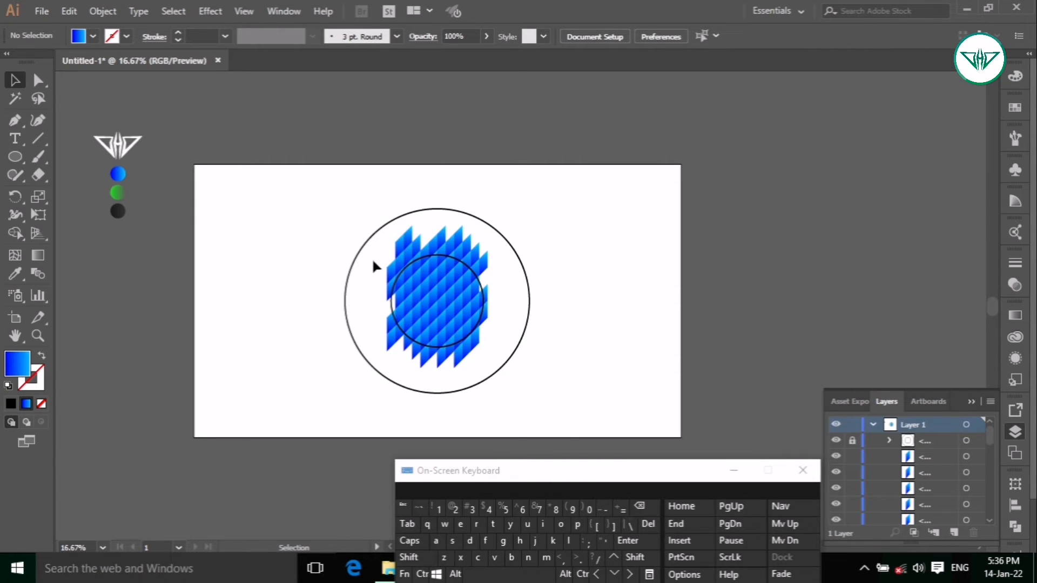
Group all the remaining parallelograms of the small jagged shape.
{"action": "left_click_drag", "start_coordinate": [524, 377], "coordinate": [379, 208]}
{"action": "left_click", "coordinate": [424, 575]}
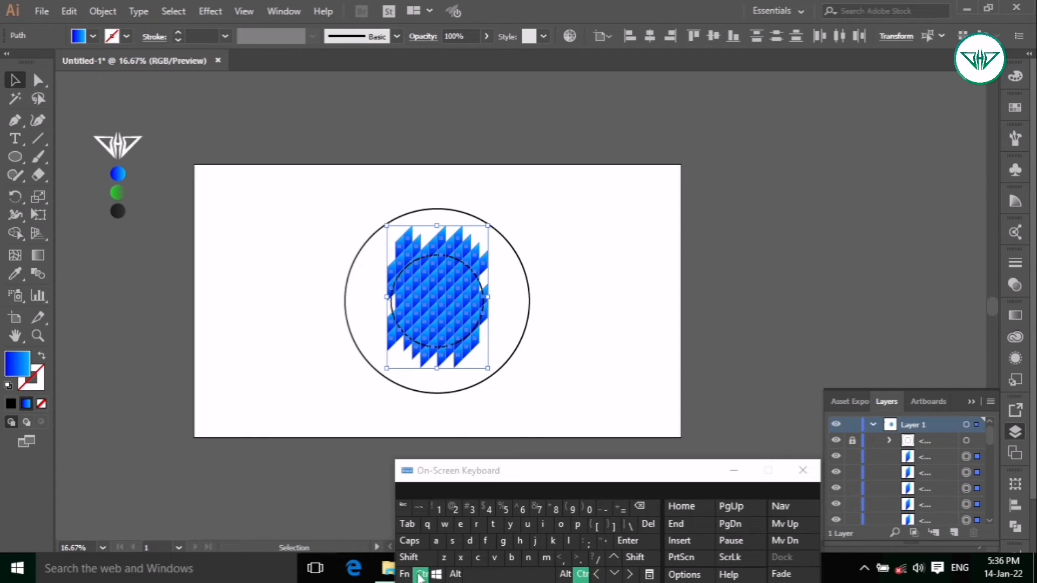
{"action": "left_click", "coordinate": [502, 541]}
Hide the concentric circles, and show the larger jagged disc group and the full parallelogram background again.
{"action": "left_click", "coordinate": [835, 441]}
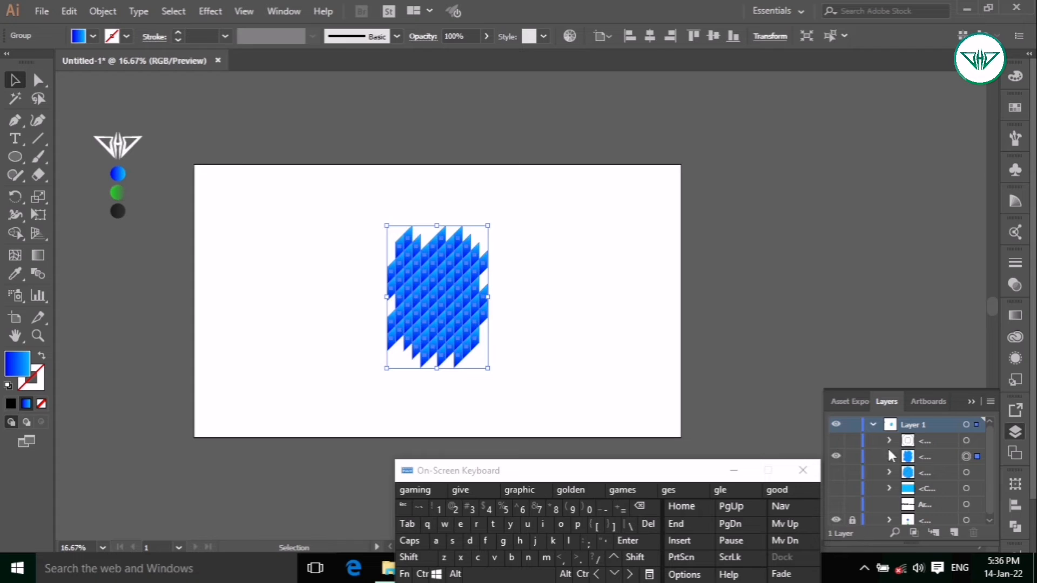
{"action": "left_click", "coordinate": [836, 473]}
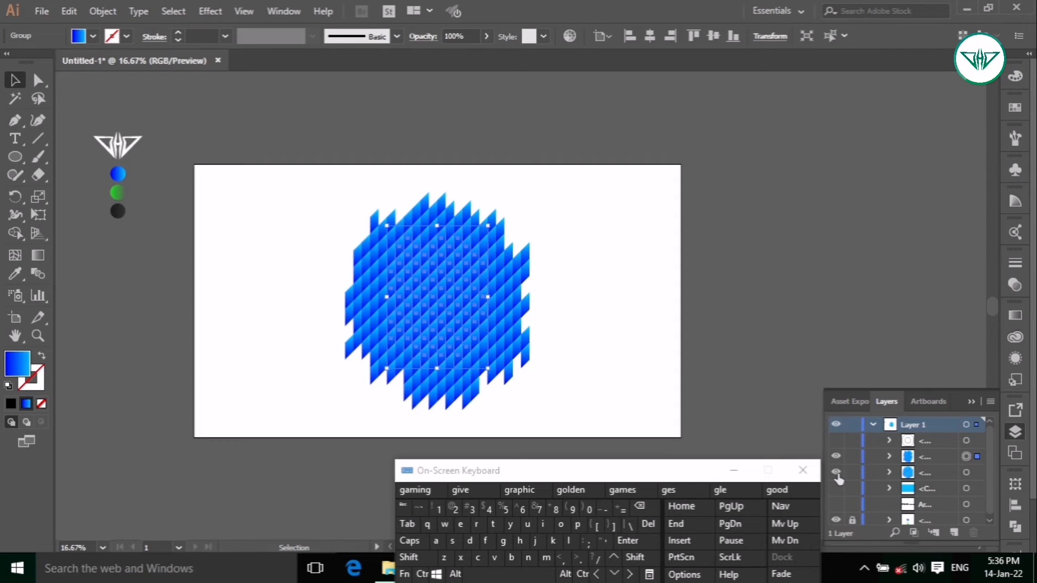
{"action": "left_click", "coordinate": [836, 488]}
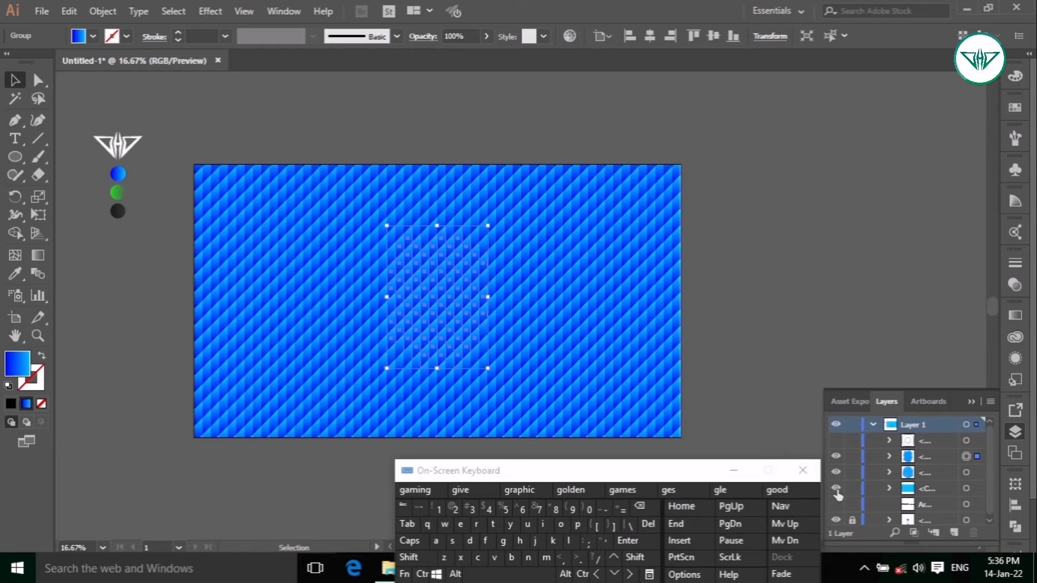
{"action": "left_click", "coordinate": [784, 370]}
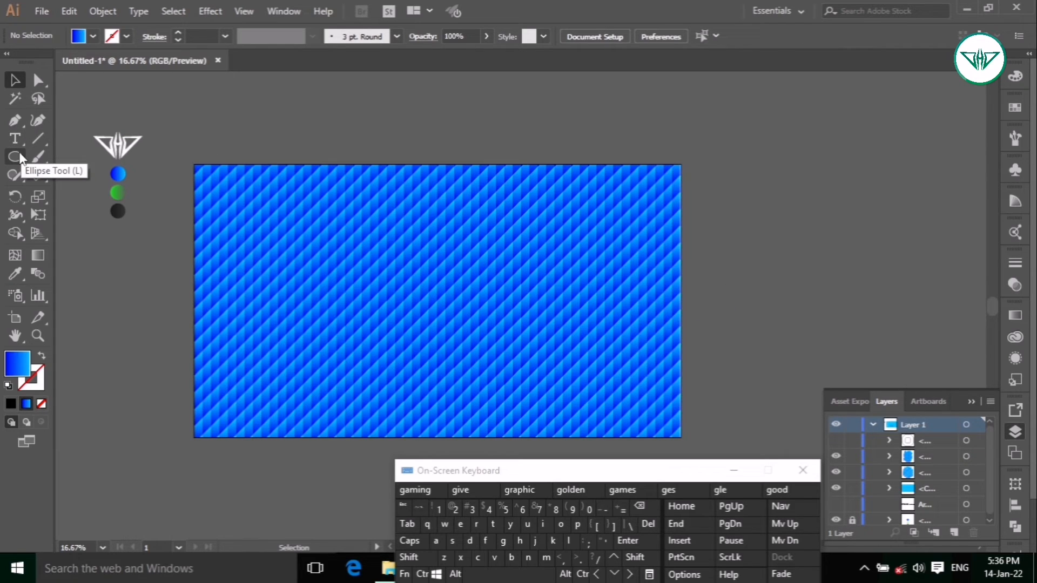
Create a 3840 x 2160 px rectangle and centre it vertically on the artboard.
{"action": "left_click_drag", "start_coordinate": [20, 157], "coordinate": [86, 154]}
{"action": "left_click", "coordinate": [193, 160]}
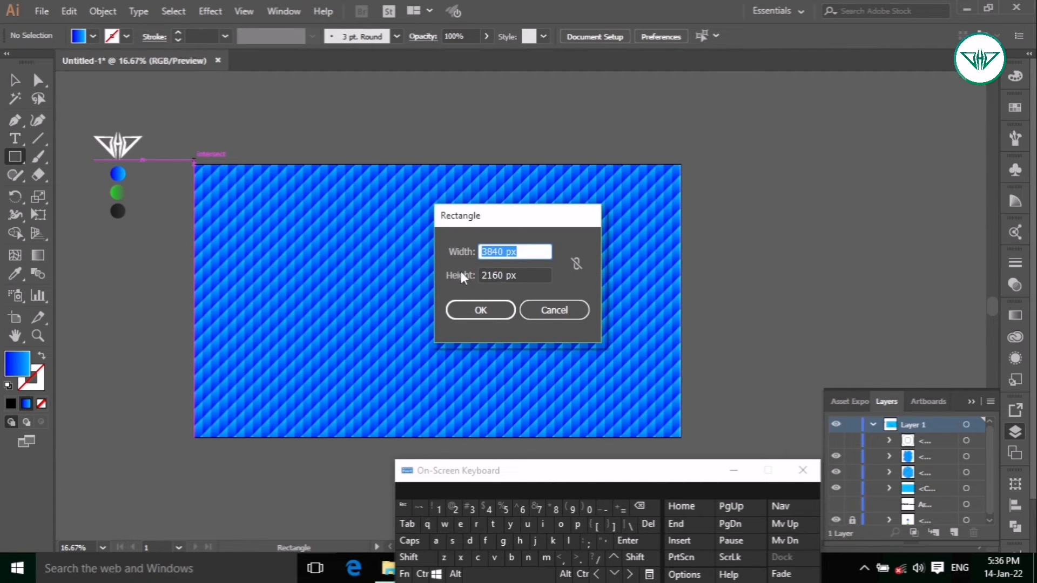
{"action": "left_click", "coordinate": [480, 310]}
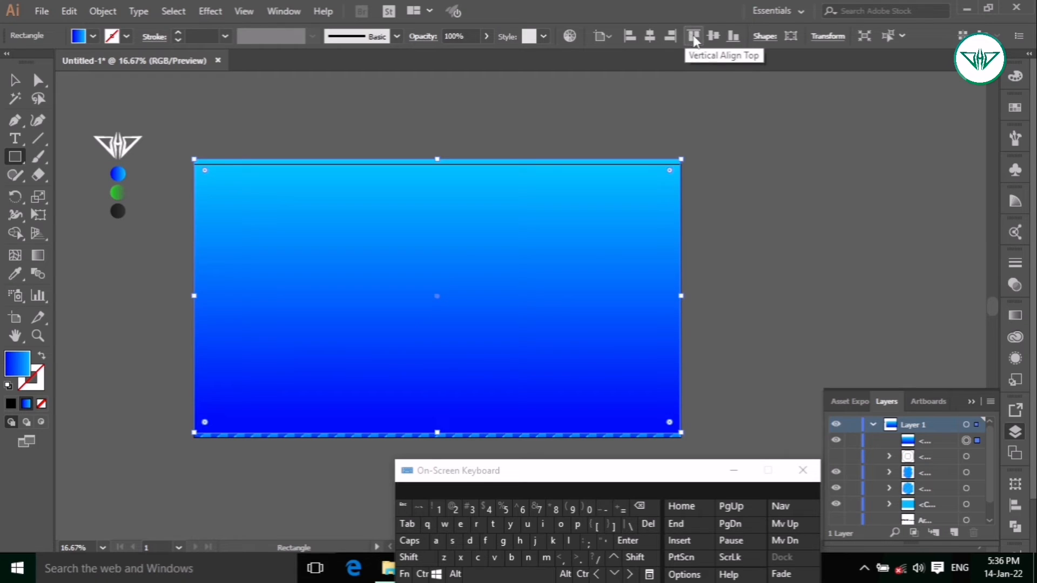
{"action": "left_click", "coordinate": [712, 37]}
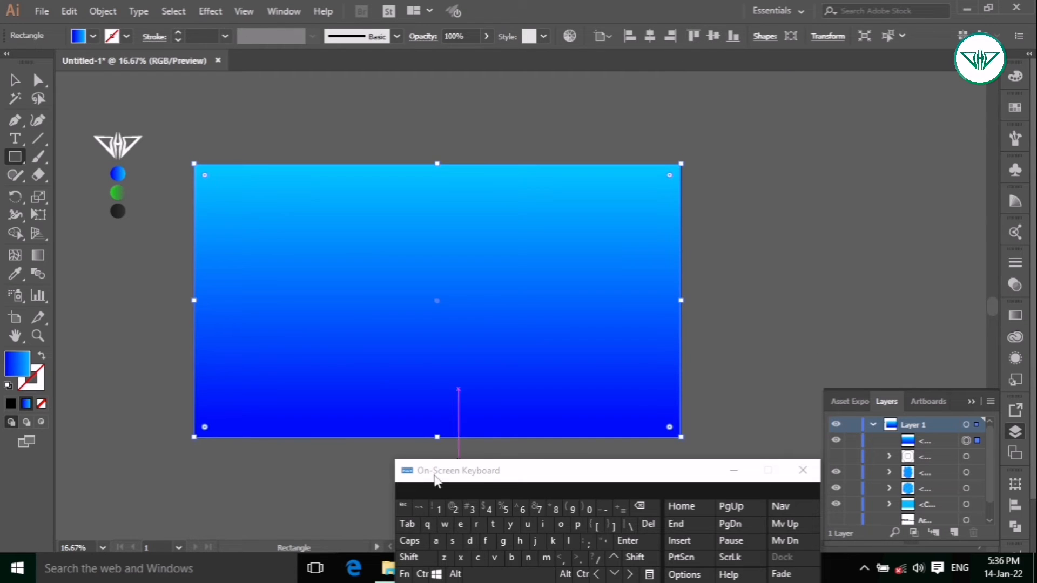
Fill the rectangle with the green gradient sampled from the green circle, and angle it diagonally from upper left to lower right.
{"action": "left_click", "coordinate": [15, 274]}
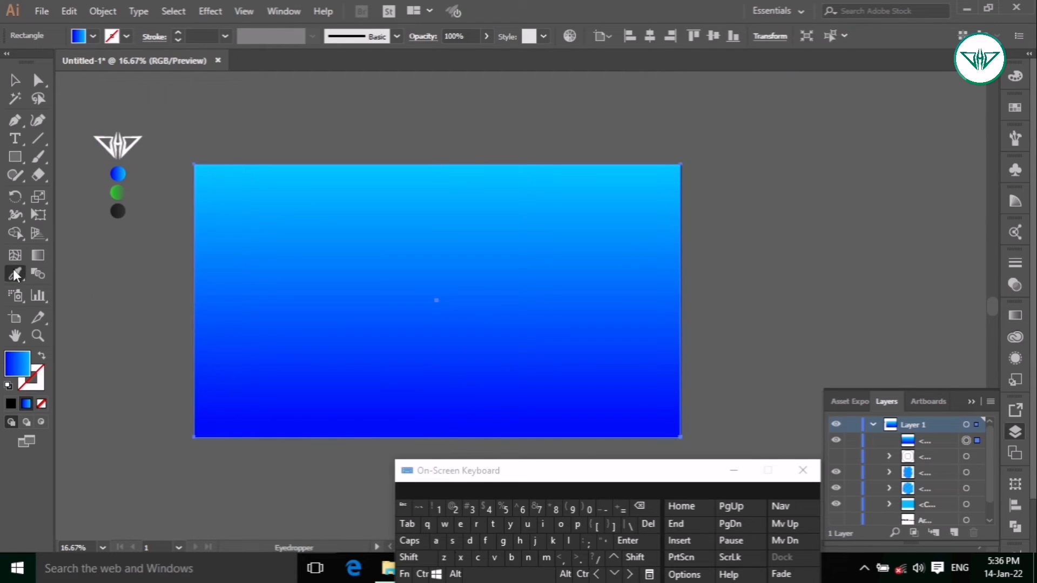
{"action": "left_click", "coordinate": [118, 192]}
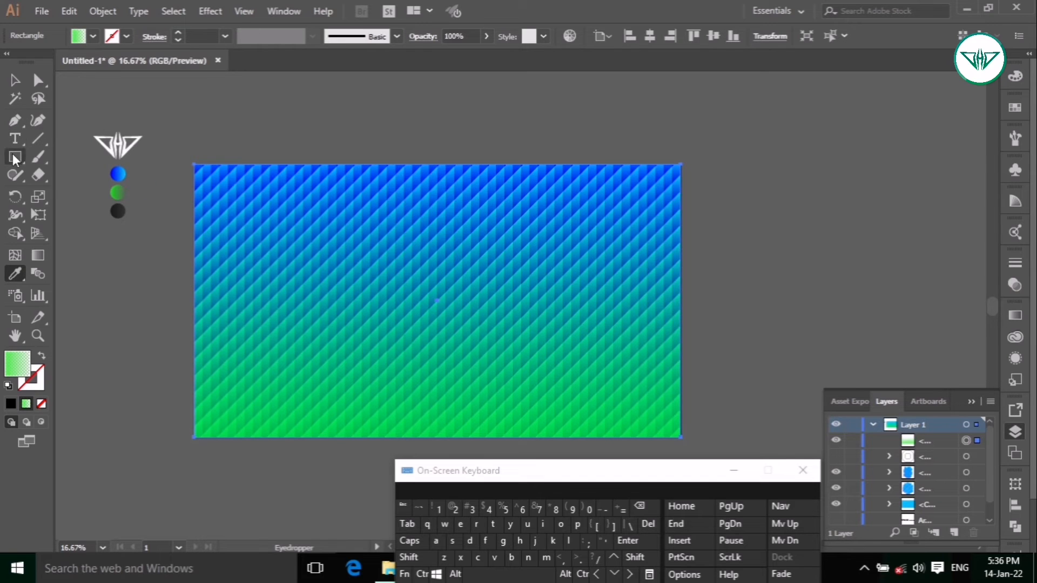
{"action": "left_click", "coordinate": [38, 254]}
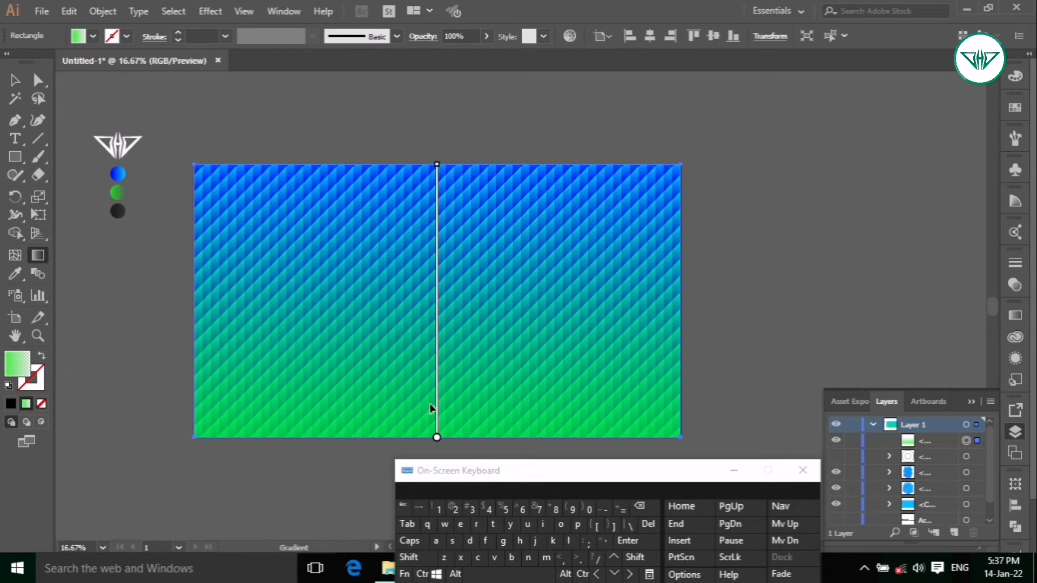
{"action": "left_click", "coordinate": [408, 557]}
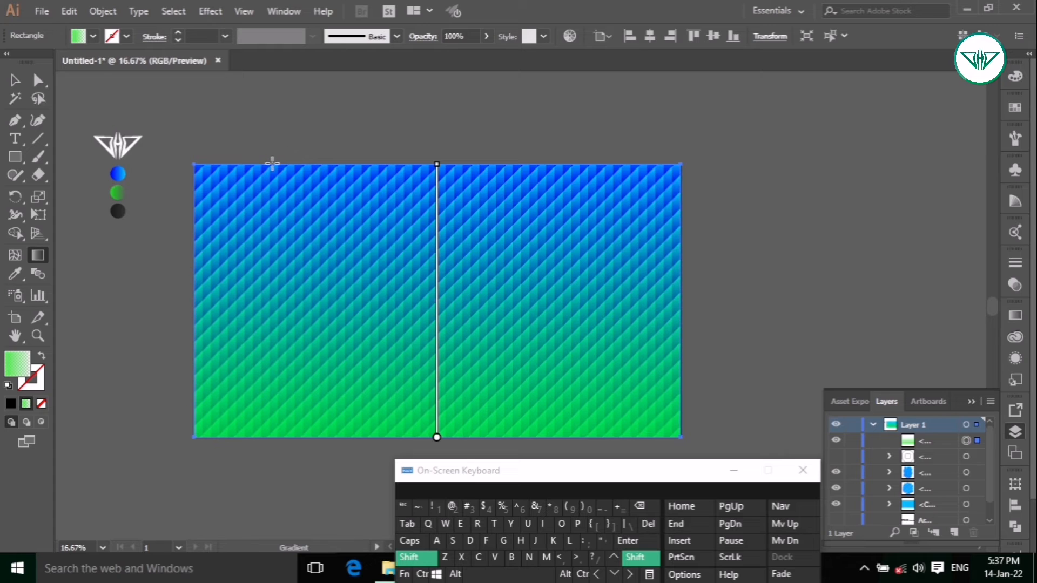
{"action": "mouse_move", "coordinate": [278, 163]}
{"action": "left_mouse_down"}
{"action": "mouse_move", "coordinate": [370, 259]}
{"action": "mouse_move", "coordinate": [590, 432]}
{"action": "mouse_move", "coordinate": [556, 439]}
{"action": "left_mouse_up"}
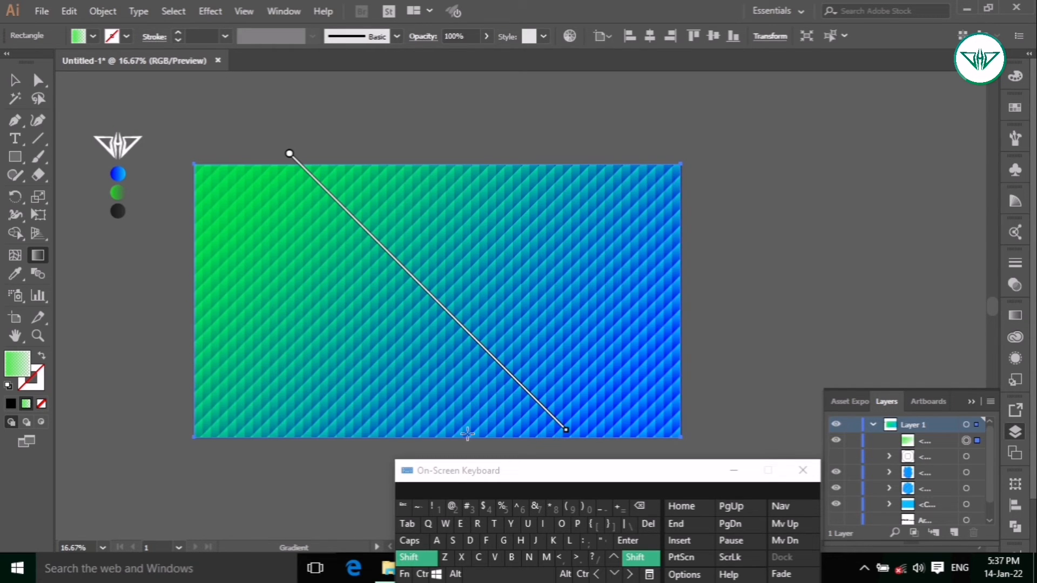
{"action": "left_click", "coordinate": [413, 559]}
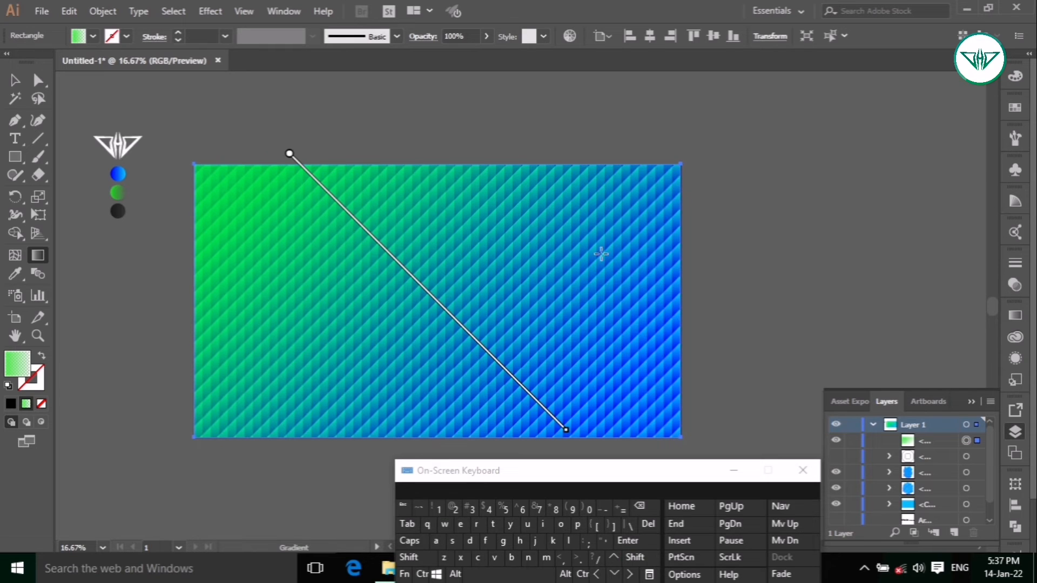
Move the green gradient rectangle beneath both jagged groups, just above the parallelogram background.
{"action": "left_click", "coordinate": [14, 80]}
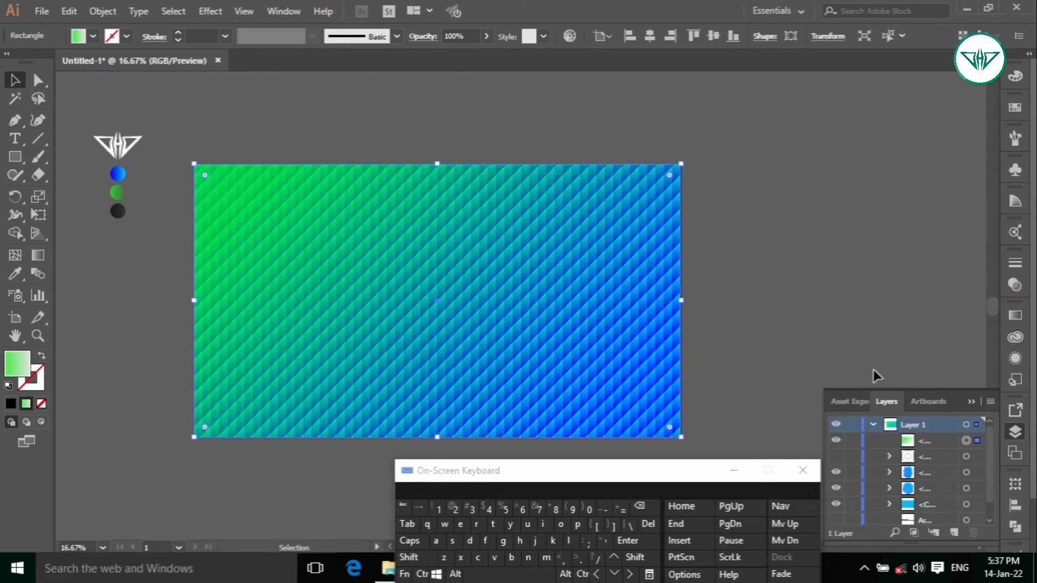
{"action": "left_click_drag", "start_coordinate": [940, 445], "coordinate": [925, 497]}
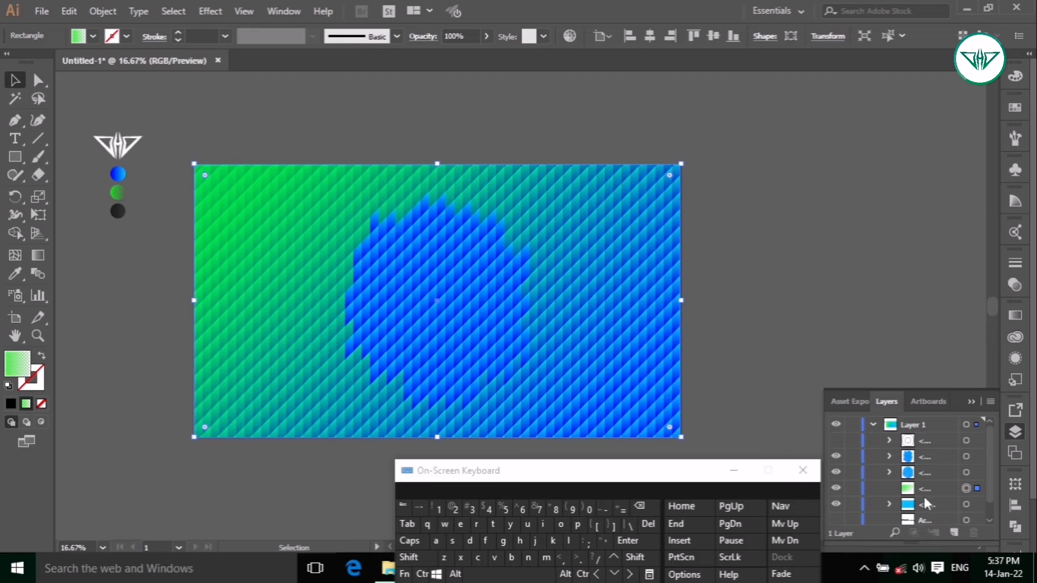
Fill the larger jagged disc group with white.
{"action": "left_click", "coordinate": [975, 474]}
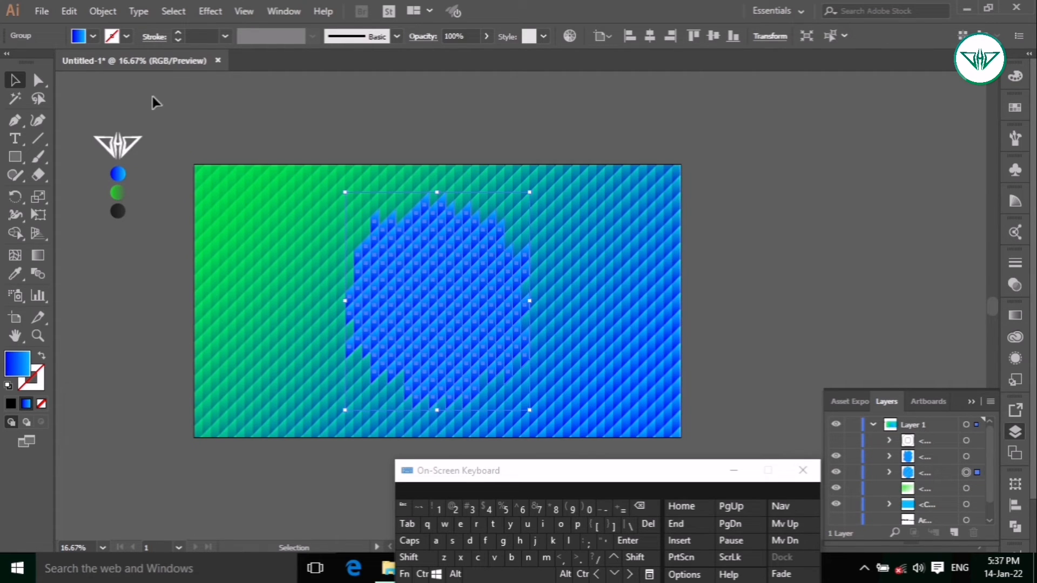
{"action": "left_click", "coordinate": [93, 37]}
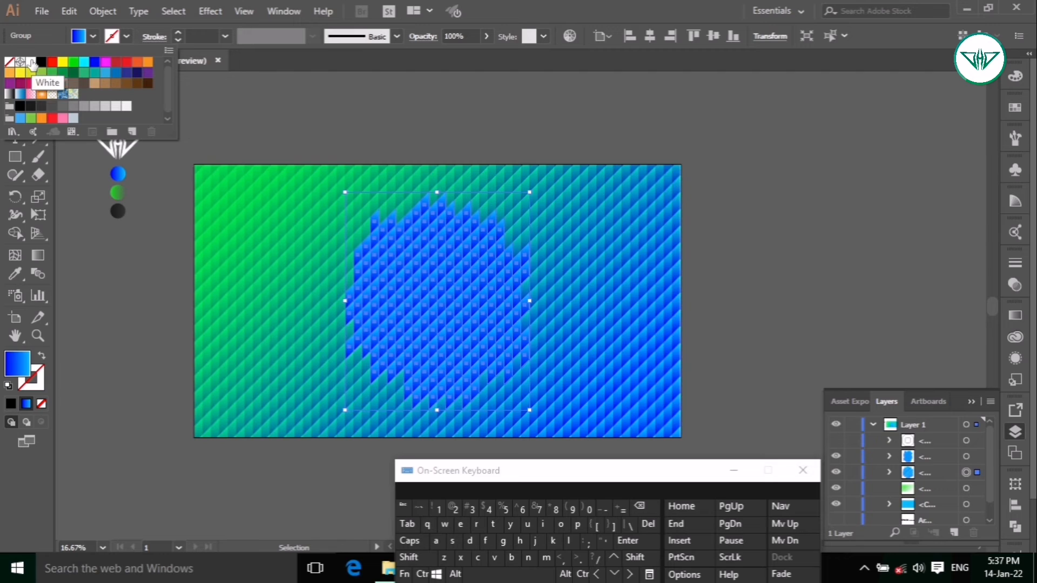
{"action": "left_click", "coordinate": [31, 63]}
Duplicate the white disc group as a hidden backup, and unite the visible group's parallelograms into a single shape.
{"action": "left_click_drag", "start_coordinate": [950, 473], "coordinate": [954, 532]}
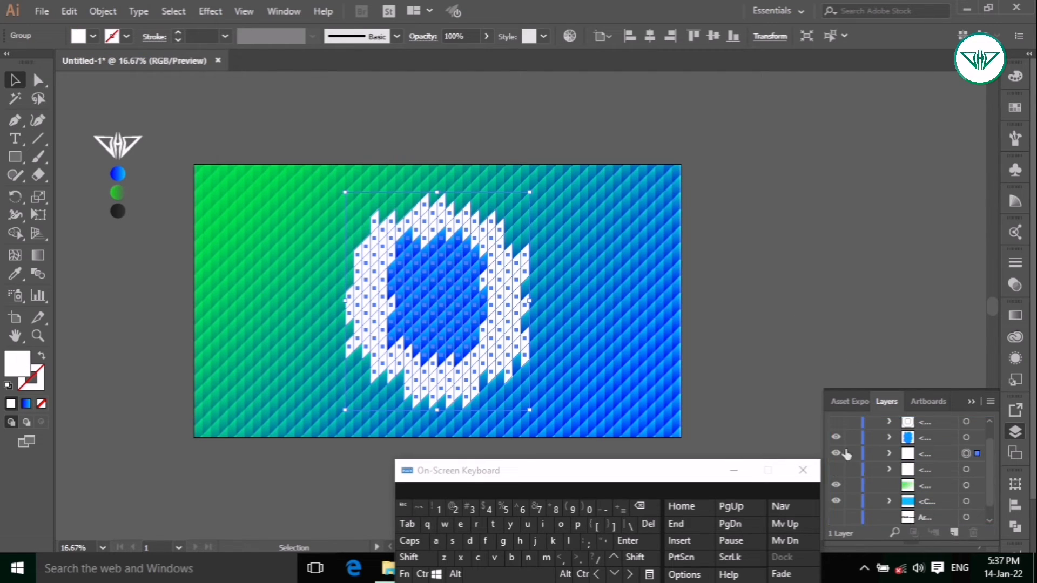
{"action": "key", "text": "ctrl+shift+F9"}
{"action": "left_click", "coordinate": [837, 500]}
{"action": "left_click", "coordinate": [857, 397]}
{"action": "left_click", "coordinate": [1014, 432]}
Copy the smaller blue jagged disc group and paste two copies in front of it.
{"action": "left_click", "coordinate": [448, 302]}
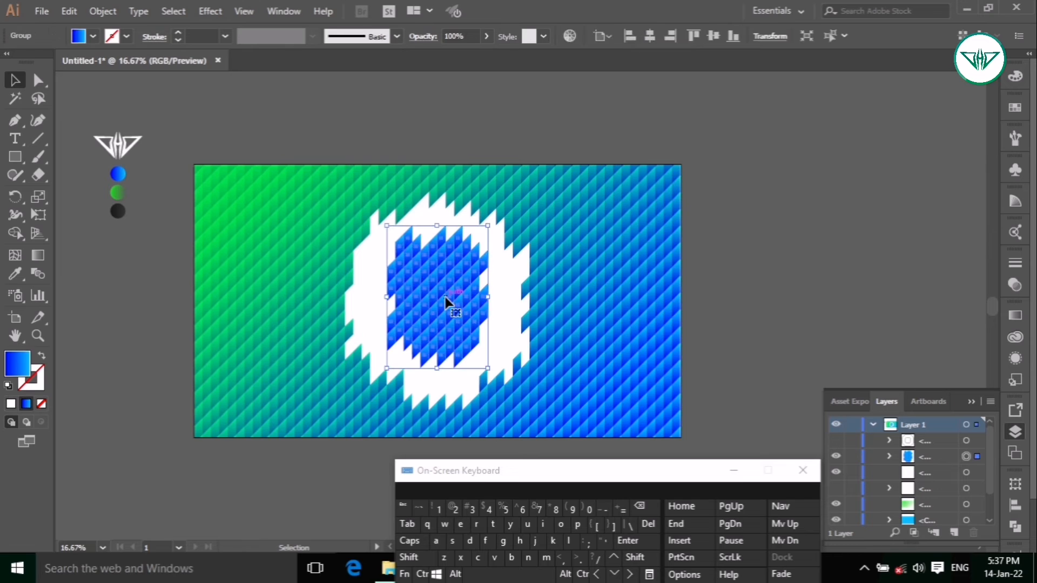
{"action": "left_click", "coordinate": [102, 11]}
{"action": "mouse_move", "coordinate": [69, 10]}
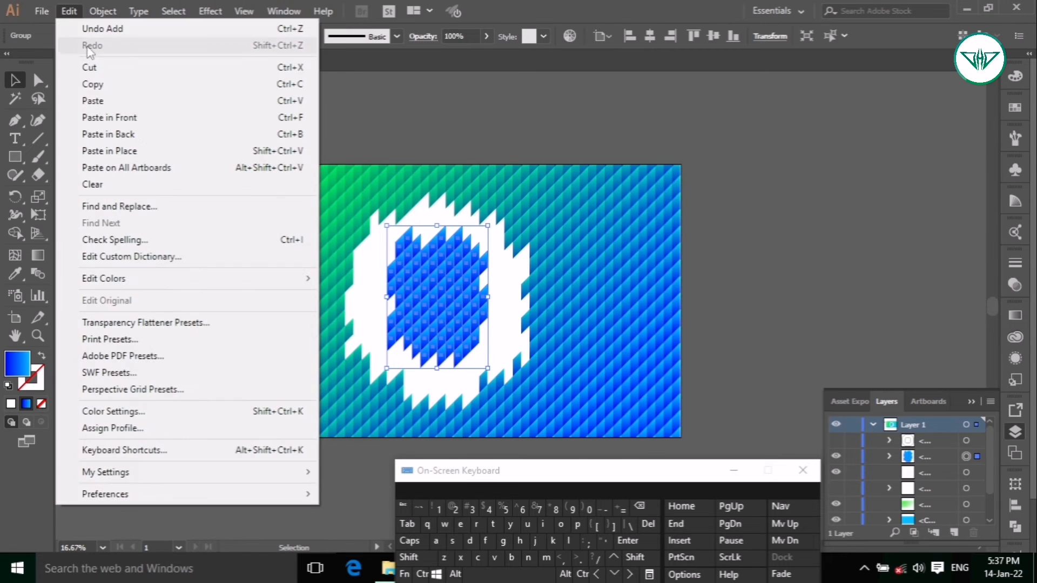
{"action": "left_click", "coordinate": [92, 84]}
{"action": "left_click", "coordinate": [69, 11]}
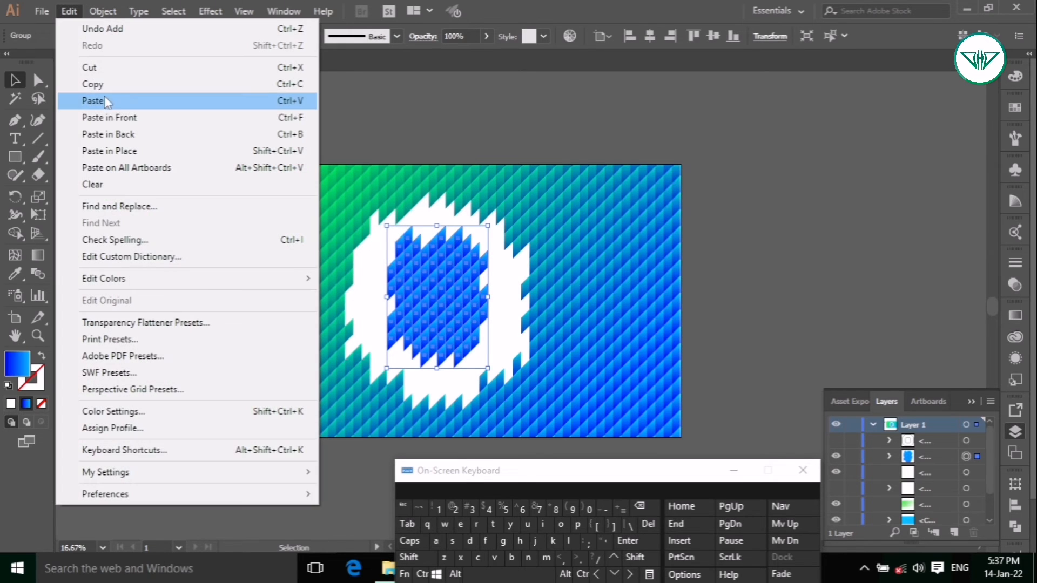
{"action": "left_click", "coordinate": [108, 117]}
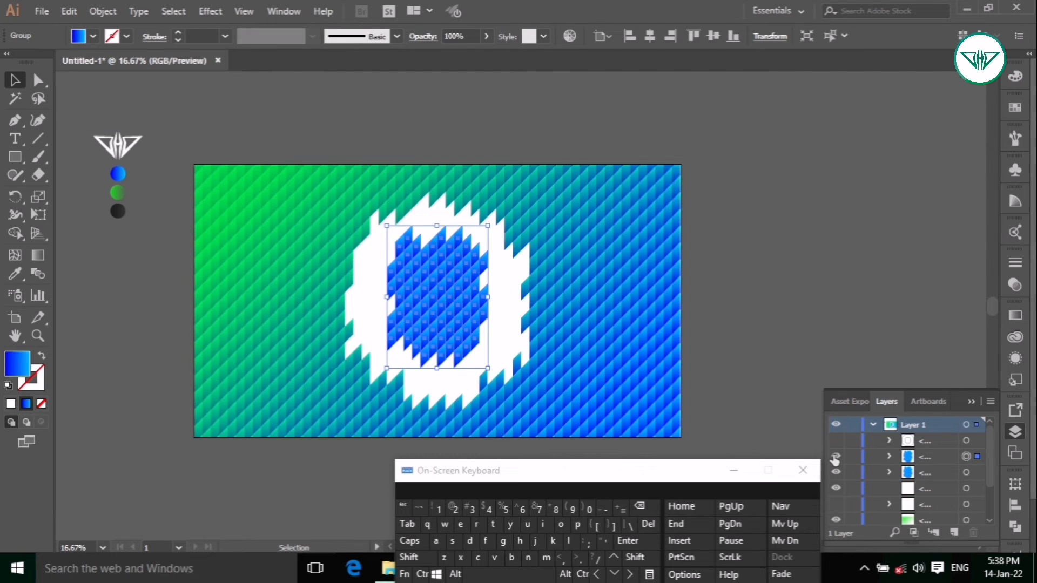
{"action": "left_click", "coordinate": [71, 11]}
{"action": "left_click", "coordinate": [107, 117]}
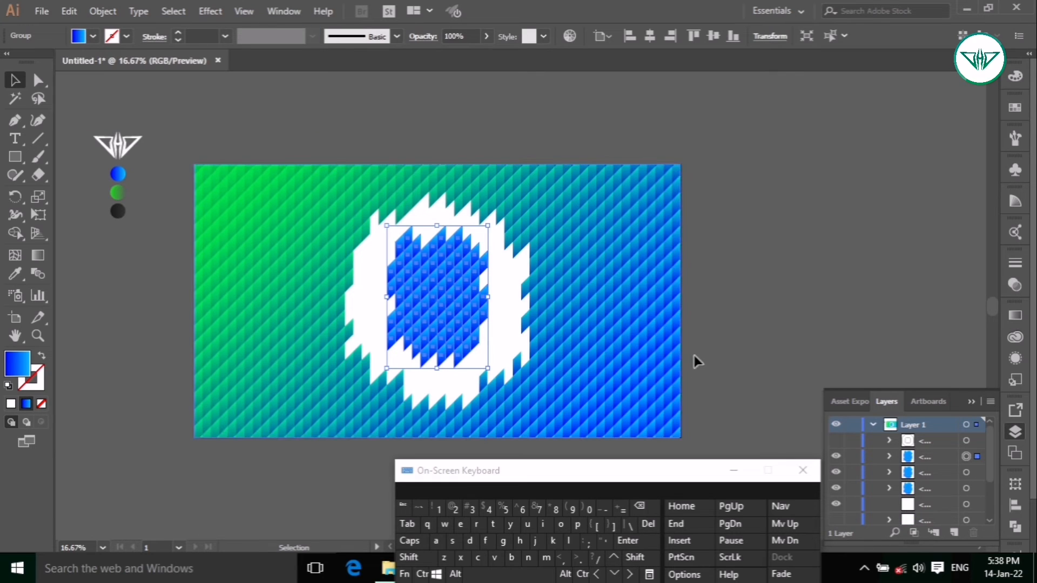
Hide the topmost blue disc copy and unite the parallelograms of the middle copy into a single shape.
{"action": "left_click", "coordinate": [834, 459]}
{"action": "left_click", "coordinate": [835, 485]}
{"action": "left_click", "coordinate": [970, 473]}
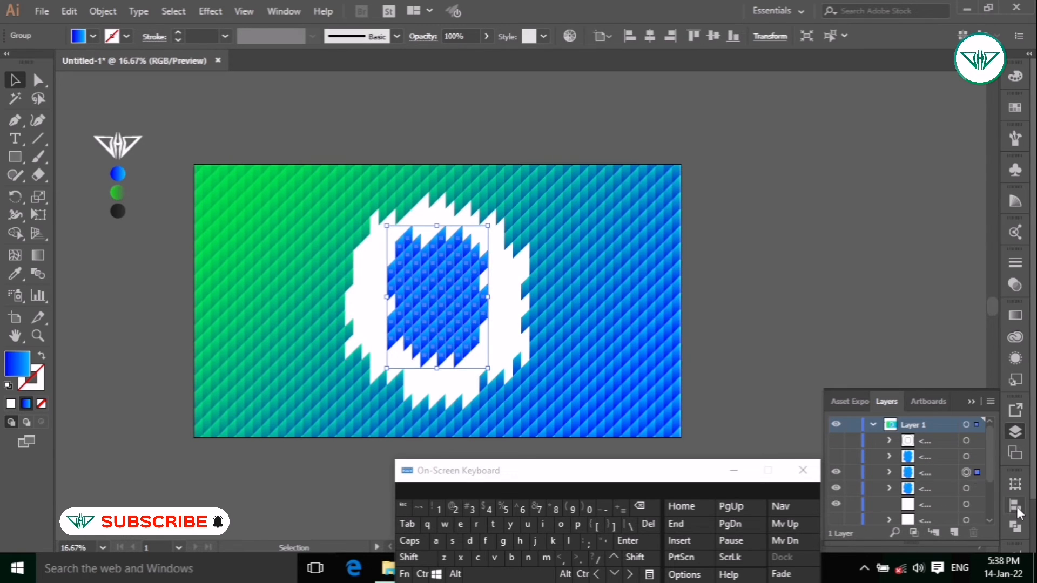
{"action": "left_click", "coordinate": [1015, 527]}
{"action": "left_click", "coordinate": [838, 495]}
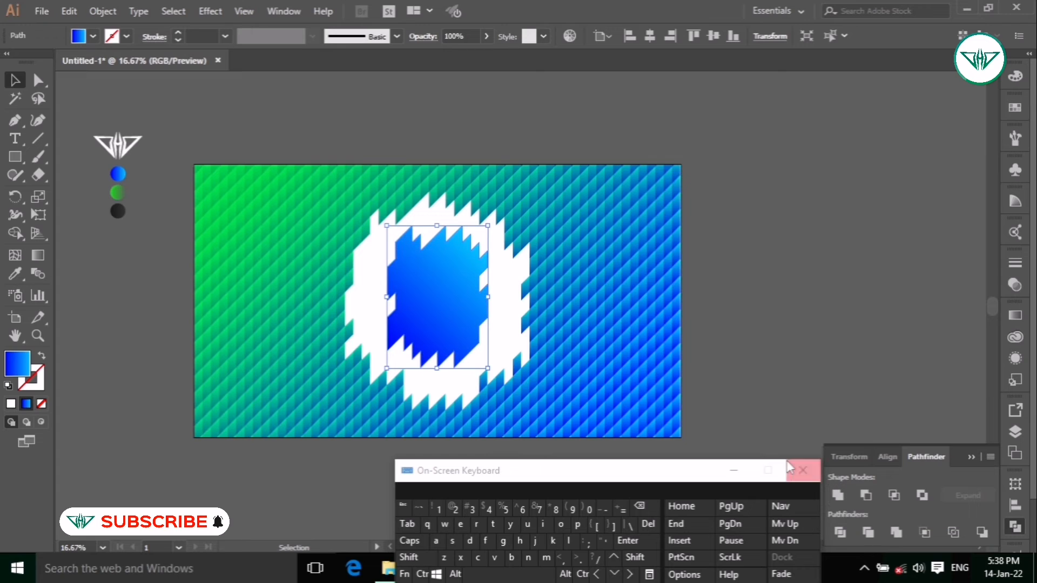
Fill the united disc with the green gradient sampled from the green circle, angled diagonally from upper left to lower right.
{"action": "key", "text": "i"}
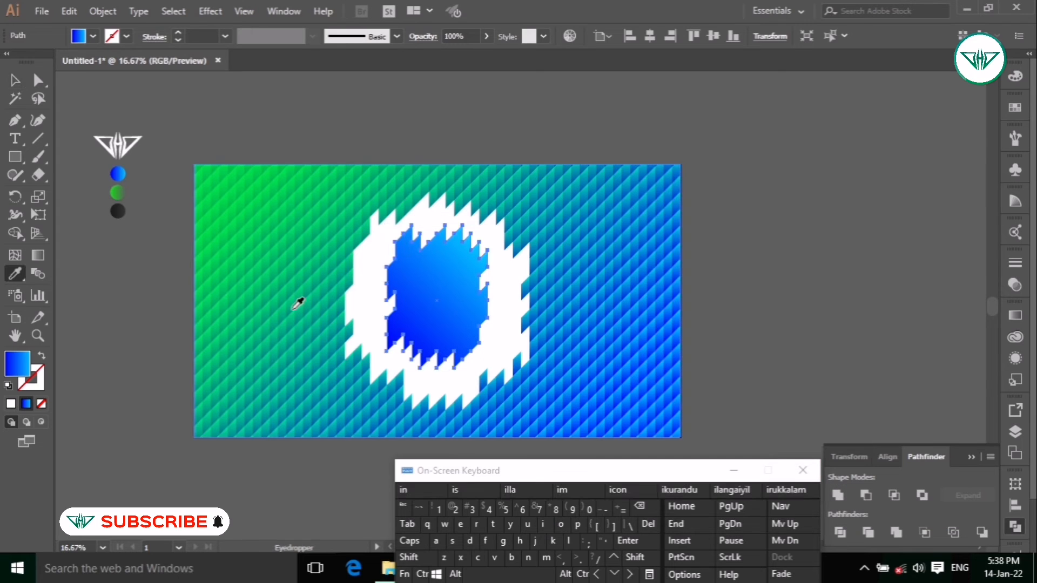
{"action": "left_click", "coordinate": [117, 191]}
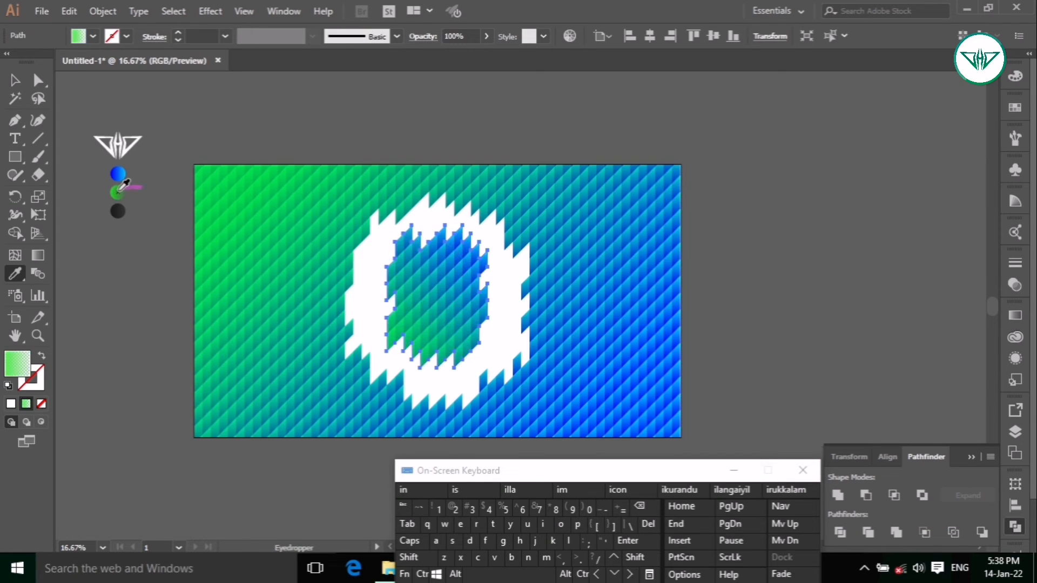
{"action": "left_click", "coordinate": [38, 255]}
{"action": "left_click", "coordinate": [408, 557]}
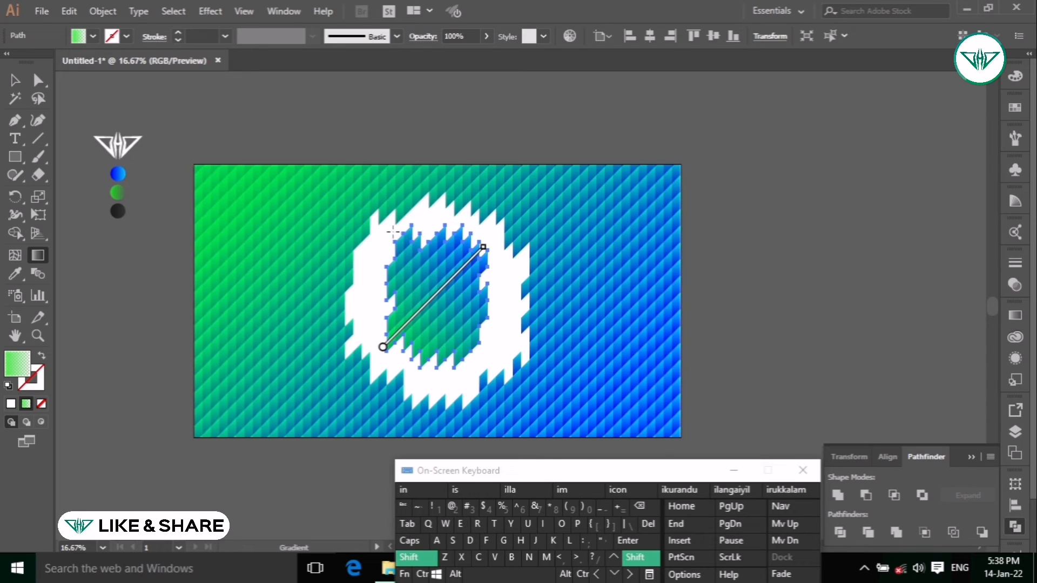
{"action": "mouse_move", "coordinate": [381, 244]}
{"action": "left_mouse_down"}
{"action": "mouse_move", "coordinate": [475, 362]}
{"action": "mouse_move", "coordinate": [489, 354]}
{"action": "left_mouse_up"}
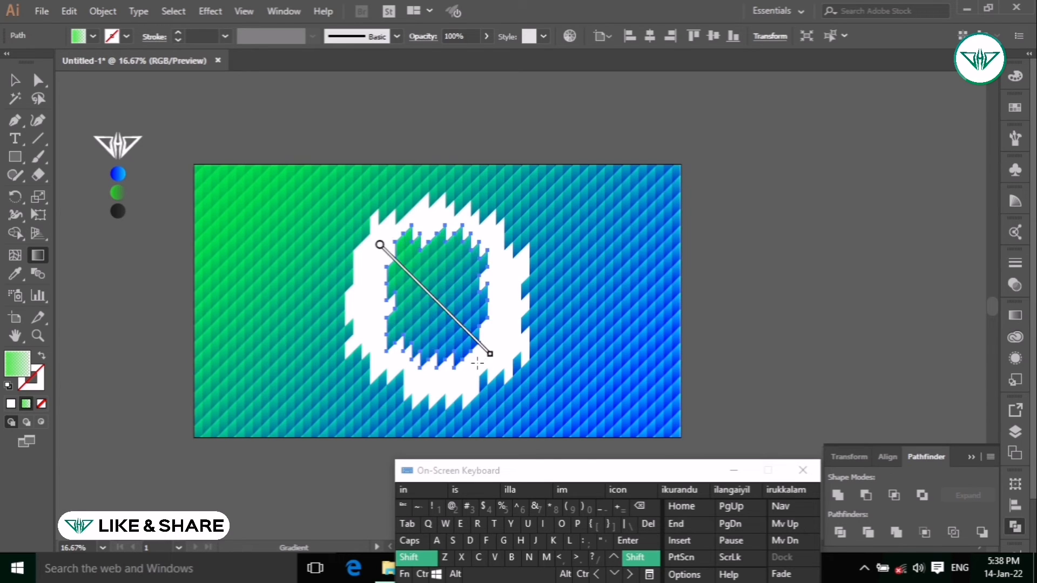
{"action": "left_click", "coordinate": [495, 557]}
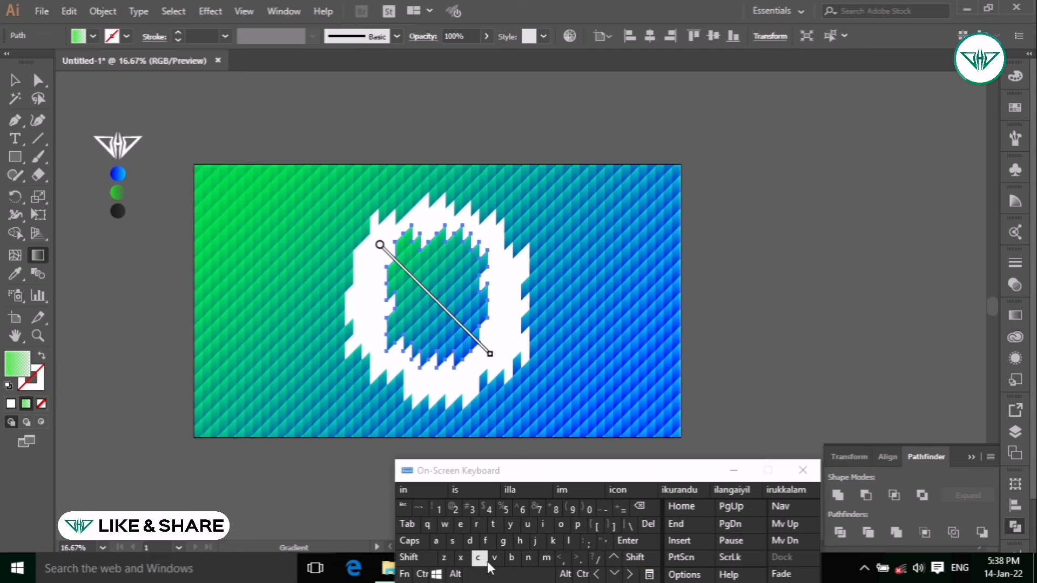
Group the green gradient disc with the blue disc group directly beneath it.
{"action": "left_click", "coordinate": [1015, 432]}
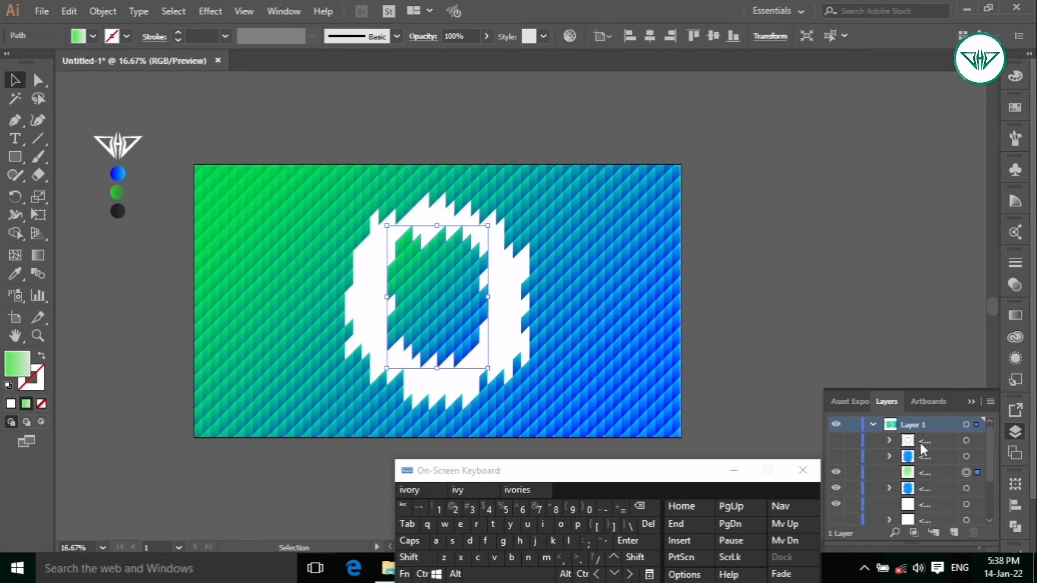
{"action": "left_click", "coordinate": [650, 561]}
{"action": "left_click", "coordinate": [969, 490], "text": "shift"}
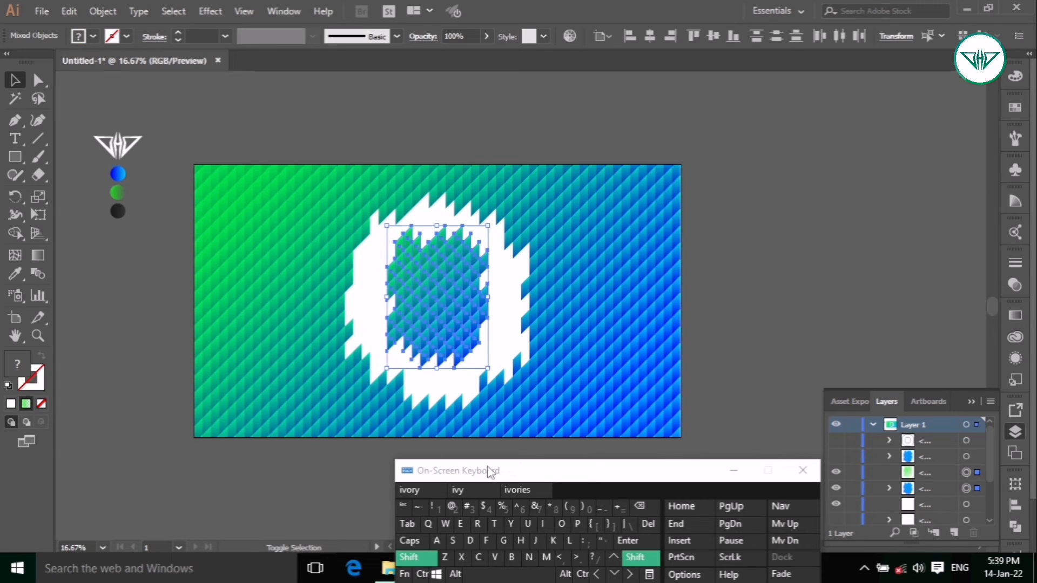
{"action": "left_click", "coordinate": [413, 558]}
{"action": "left_click", "coordinate": [103, 10]}
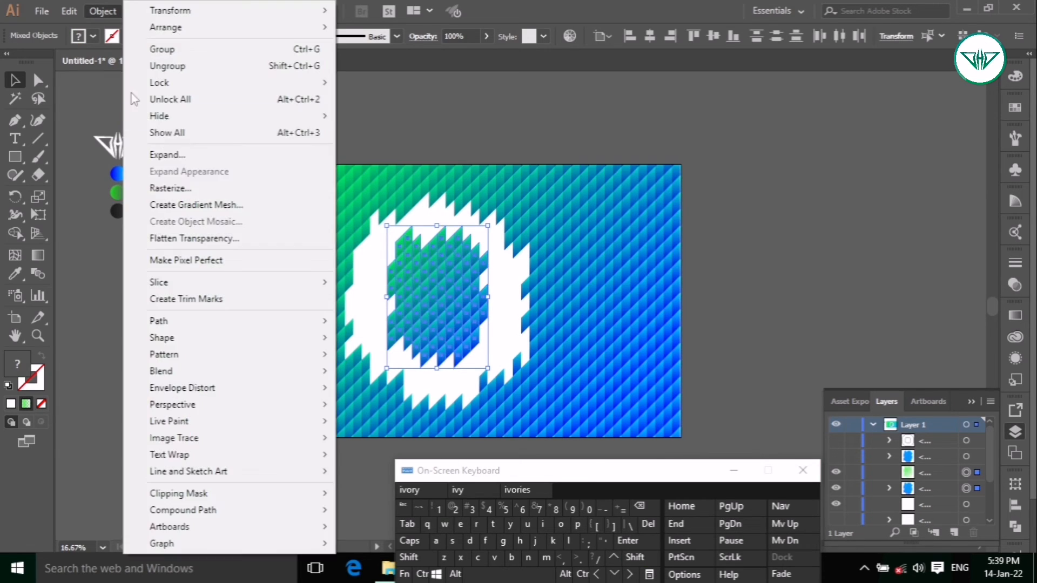
{"action": "left_click", "coordinate": [162, 50]}
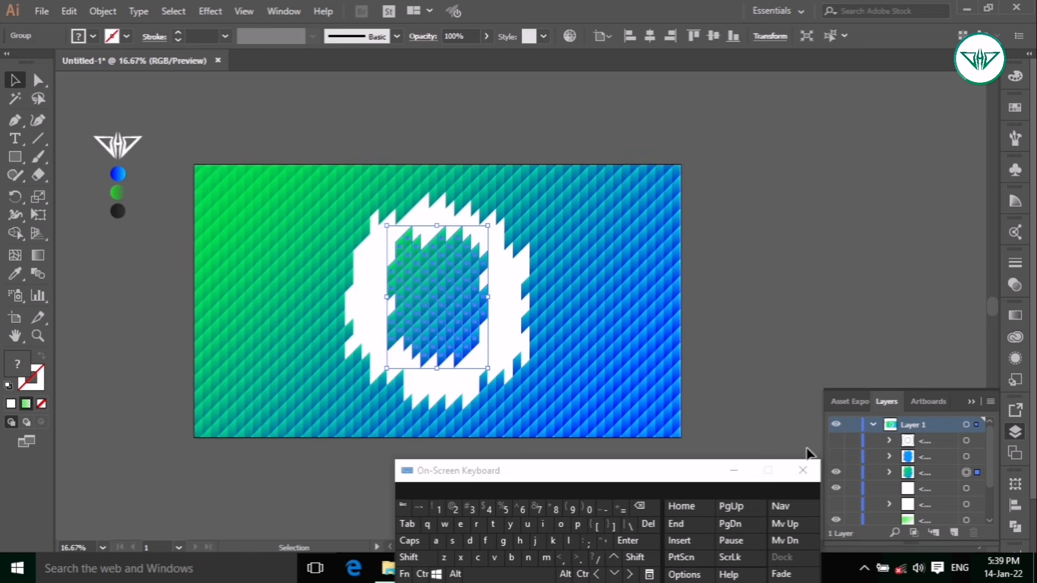
Show the topmost blue disc copy and fill it with the dark gradient sampled from the dark circle.
{"action": "left_click", "coordinate": [837, 458]}
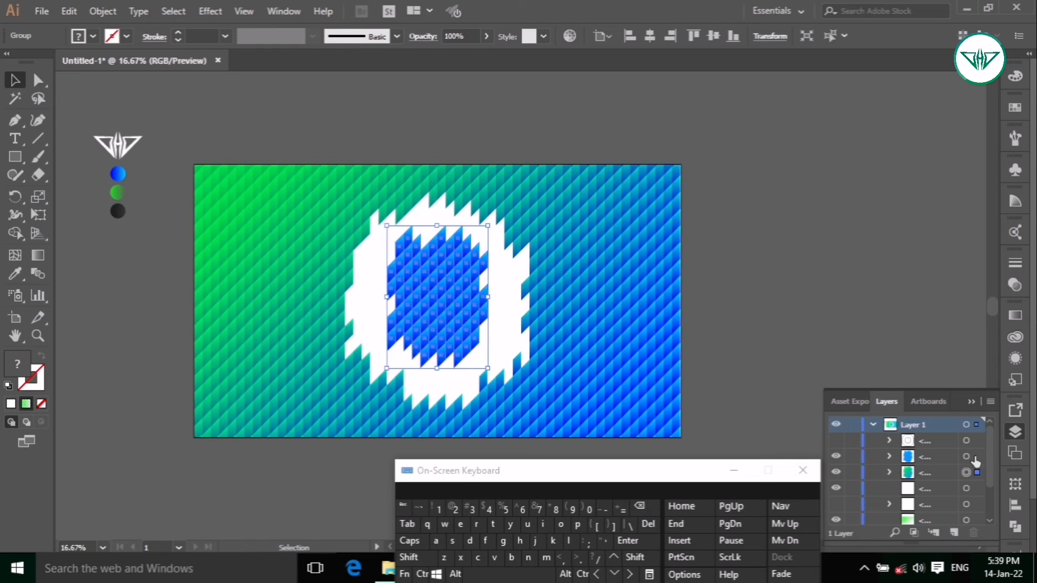
{"action": "left_click", "coordinate": [966, 457]}
{"action": "left_click", "coordinate": [542, 523]}
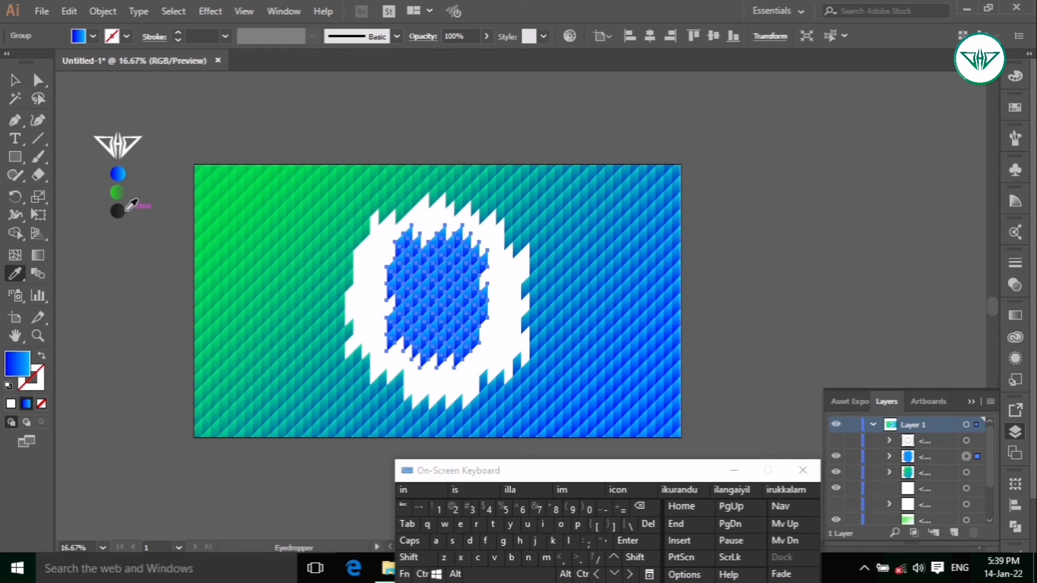
{"action": "left_click", "coordinate": [118, 210]}
{"action": "left_click", "coordinate": [16, 82]}
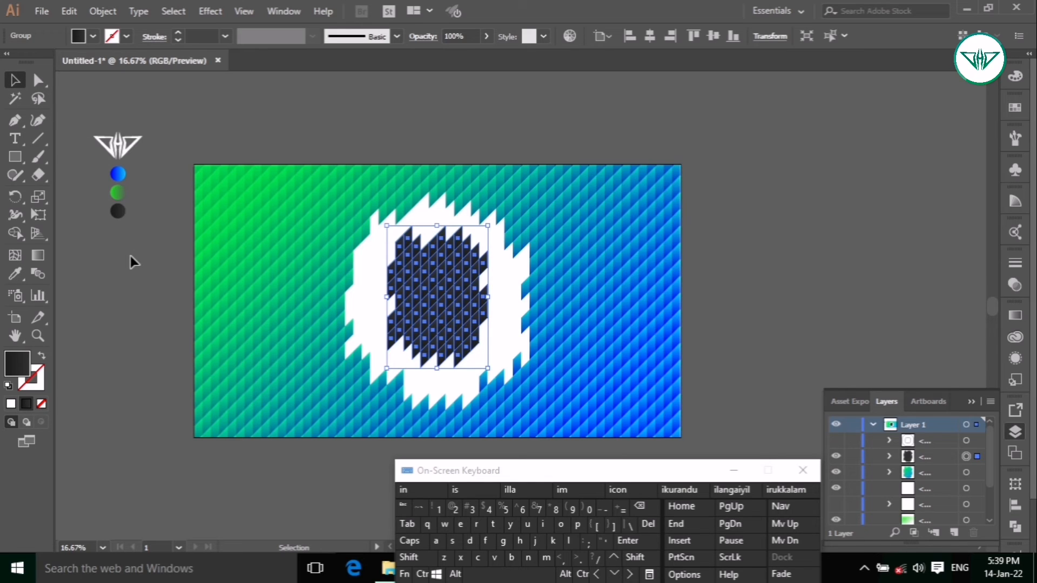
{"action": "left_click", "coordinate": [1008, 316]}
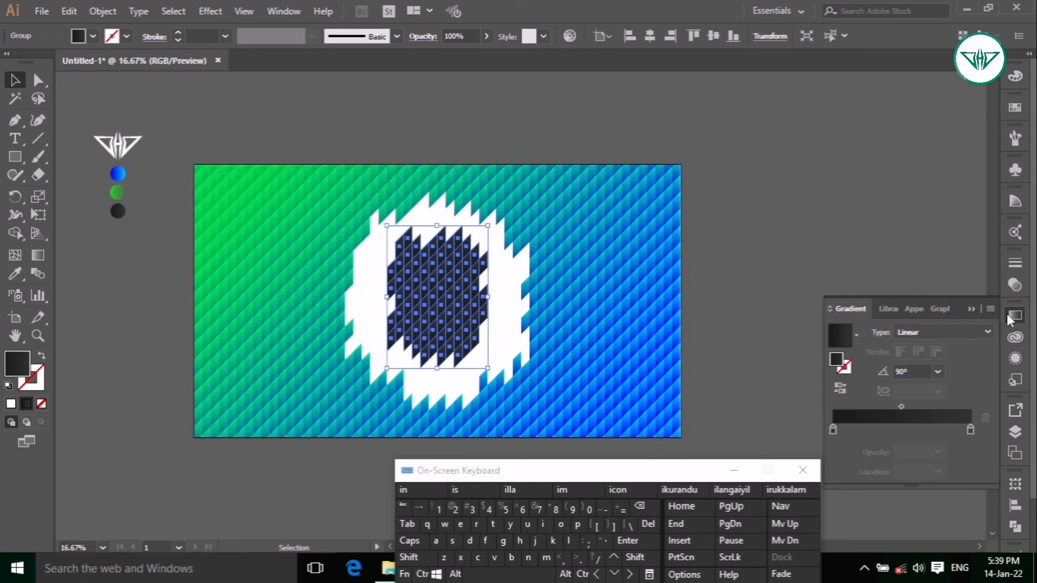
{"action": "left_click", "coordinate": [741, 259]}
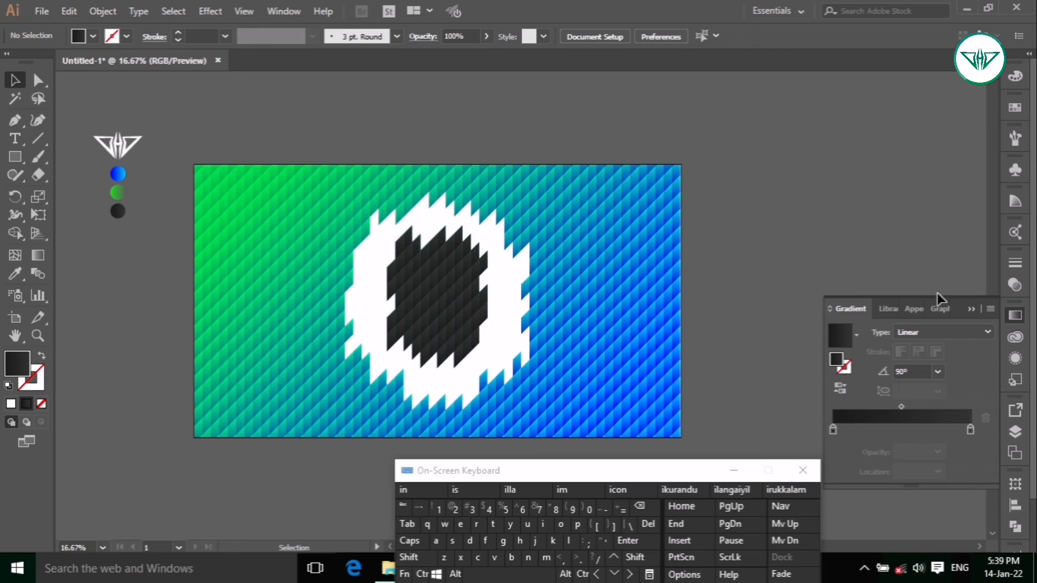
Apply a Gaussian Blur to the grouped green-and-blue disc, keeping the dark disc hidden only while doing so.
{"action": "left_click", "coordinate": [1013, 432]}
{"action": "left_click", "coordinate": [836, 457]}
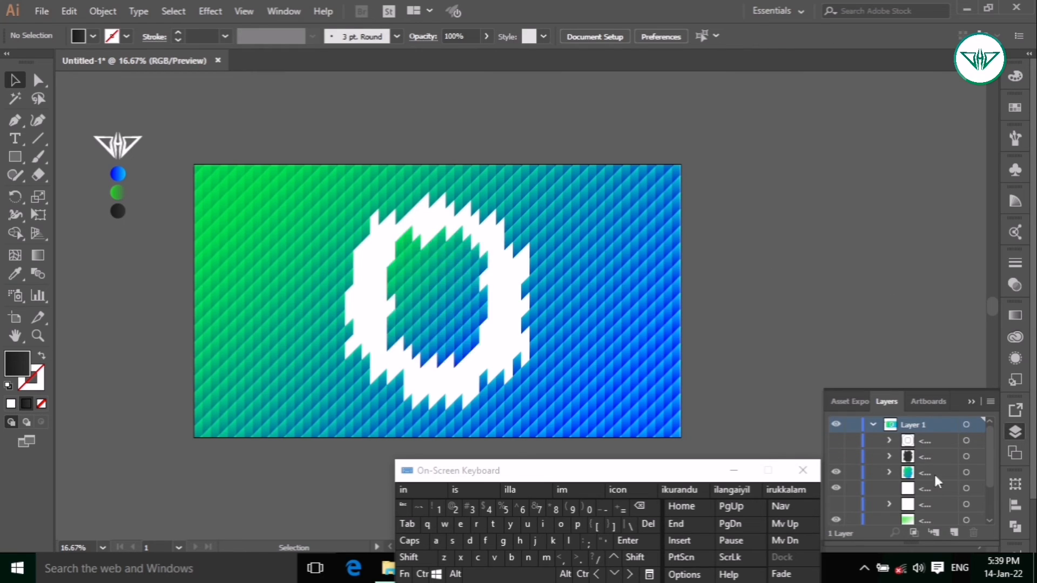
{"action": "left_click", "coordinate": [966, 474]}
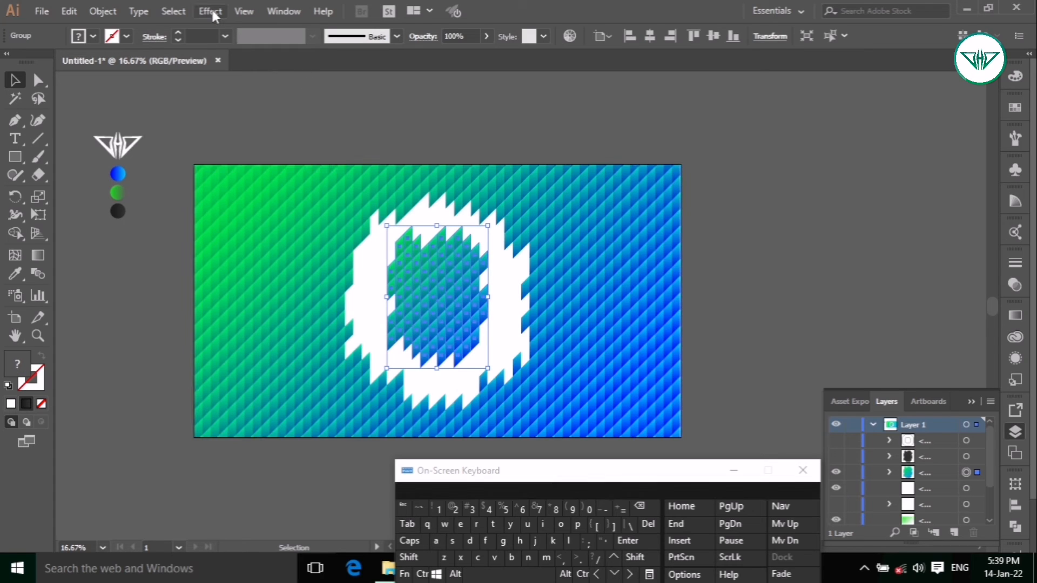
{"action": "left_click", "coordinate": [211, 12]}
{"action": "mouse_move", "coordinate": [298, 266]}
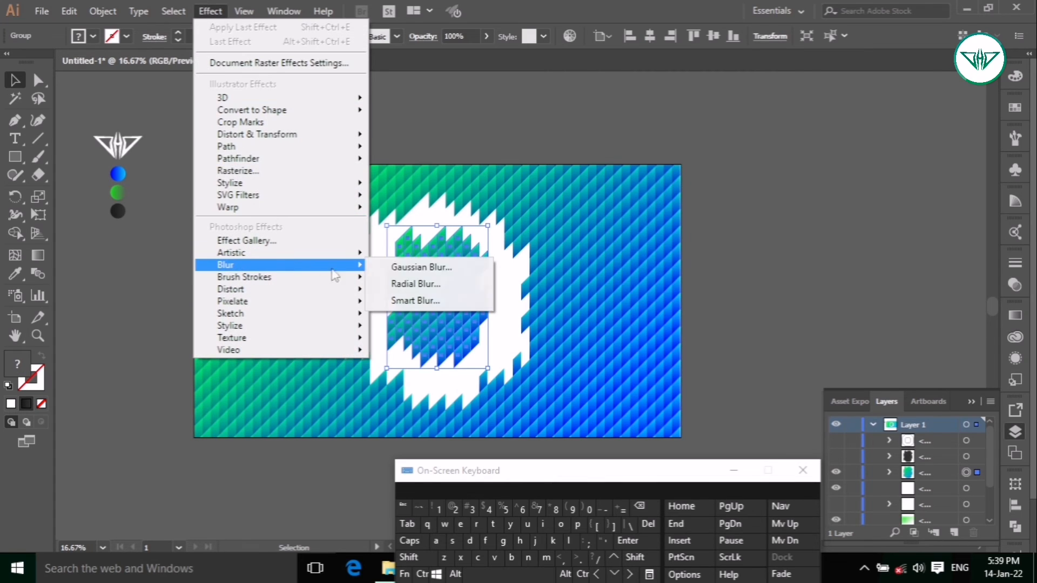
{"action": "left_click", "coordinate": [410, 267]}
{"action": "left_click", "coordinate": [830, 275]}
{"action": "key", "text": "Up"}
{"action": "left_click", "coordinate": [786, 320]}
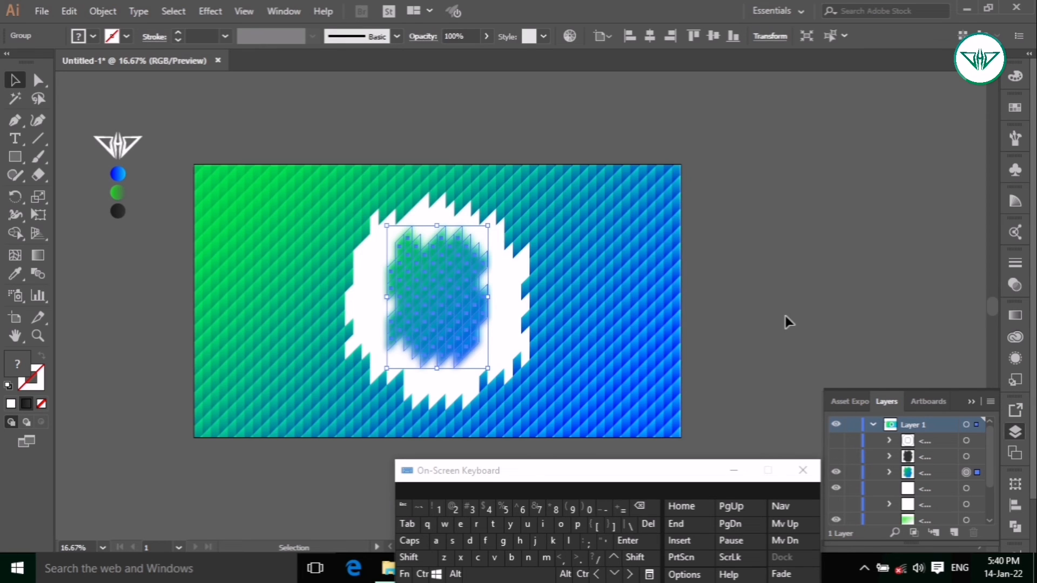
{"action": "left_click", "coordinate": [836, 457]}
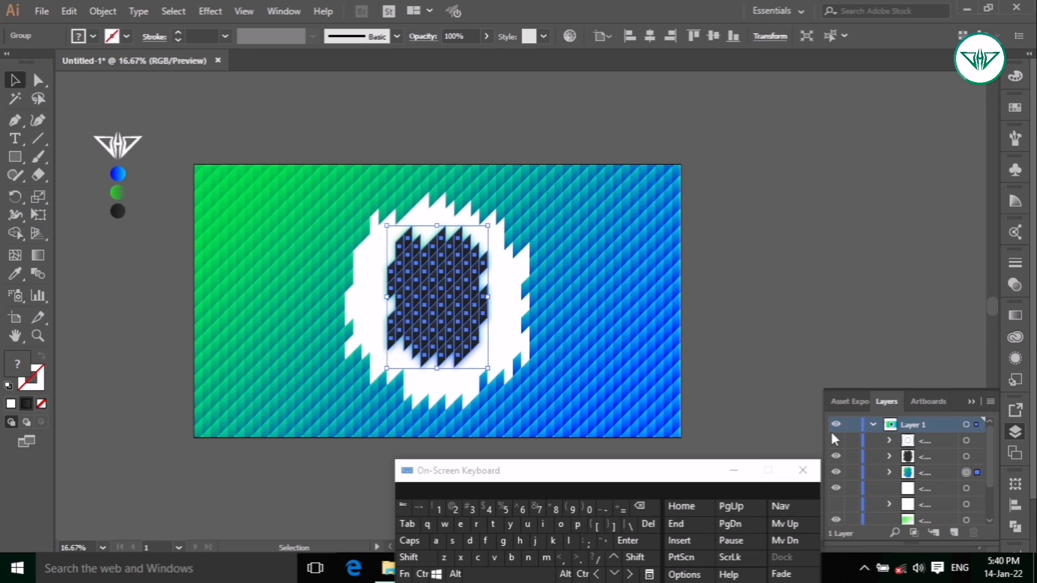
Apply a black Multiply drop shadow to the white disc with 55% opacity, 0 px X offset, 5 px Y offset and 20 px blur.
{"action": "left_click", "coordinate": [966, 489]}
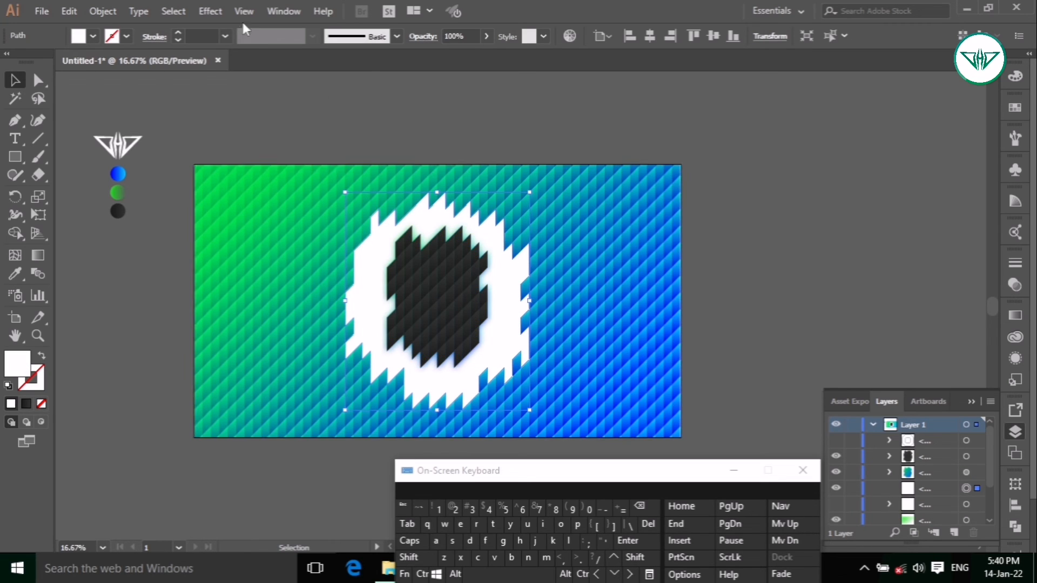
{"action": "left_click", "coordinate": [210, 11]}
{"action": "mouse_move", "coordinate": [317, 190]}
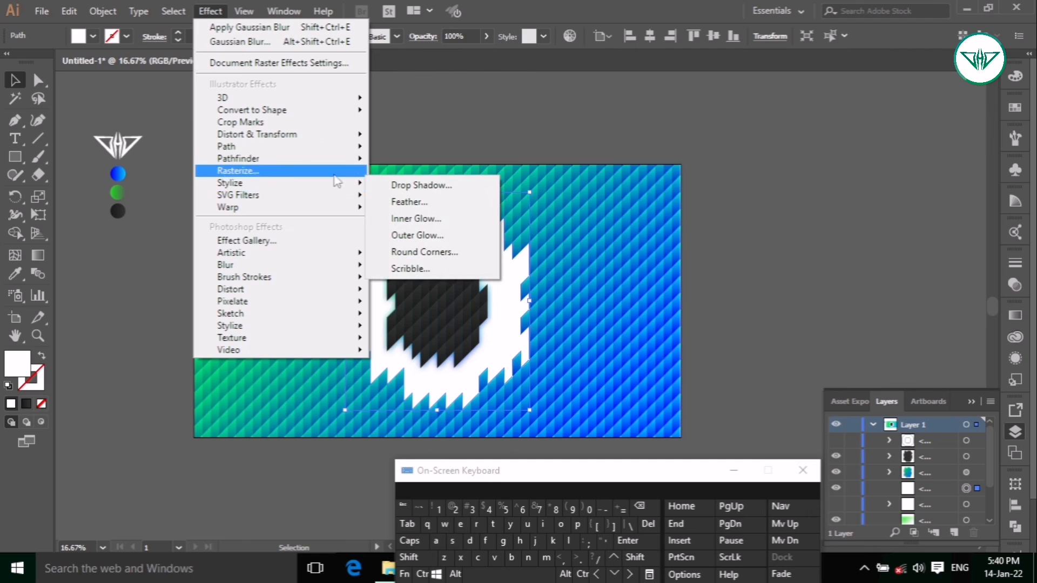
{"action": "left_click", "coordinate": [396, 192]}
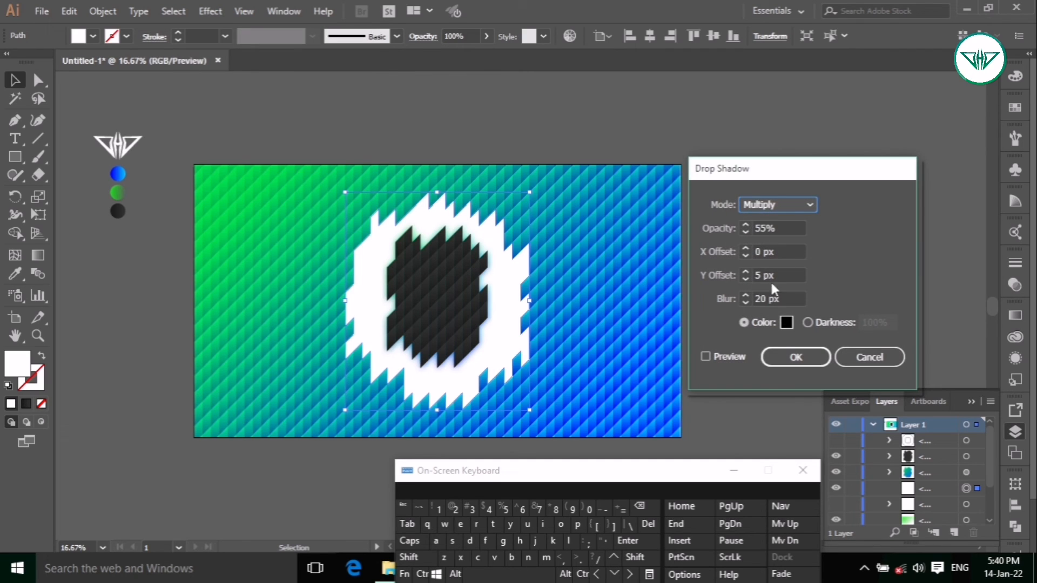
{"action": "left_click", "coordinate": [796, 358]}
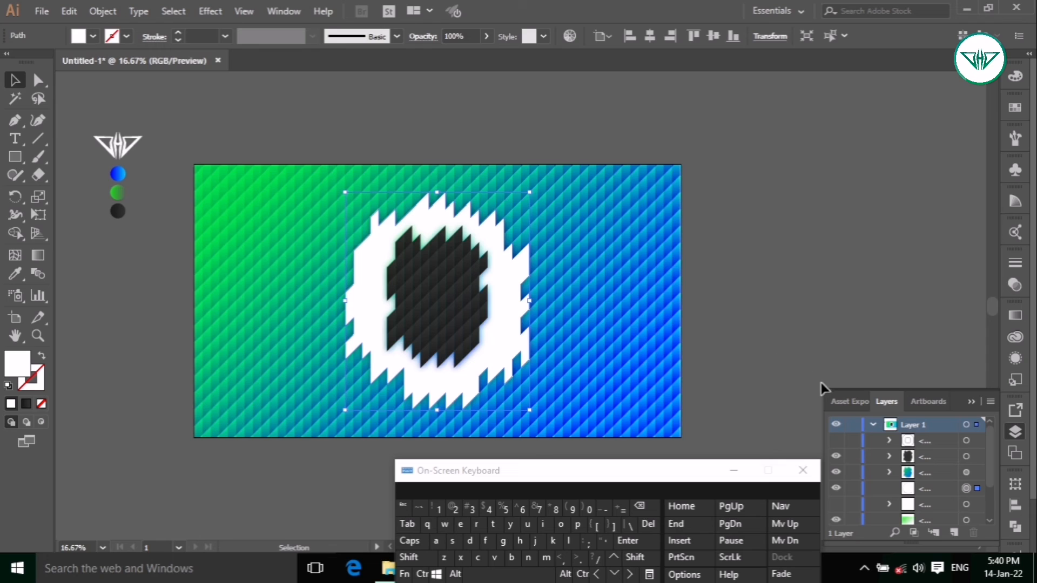
Unlock and ungroup the logo with its colour circles, and move the logo onto the middle of the dark disc.
{"action": "scroll", "coordinate": [840, 480], "scroll_direction": "down", "scroll_amount": 3}
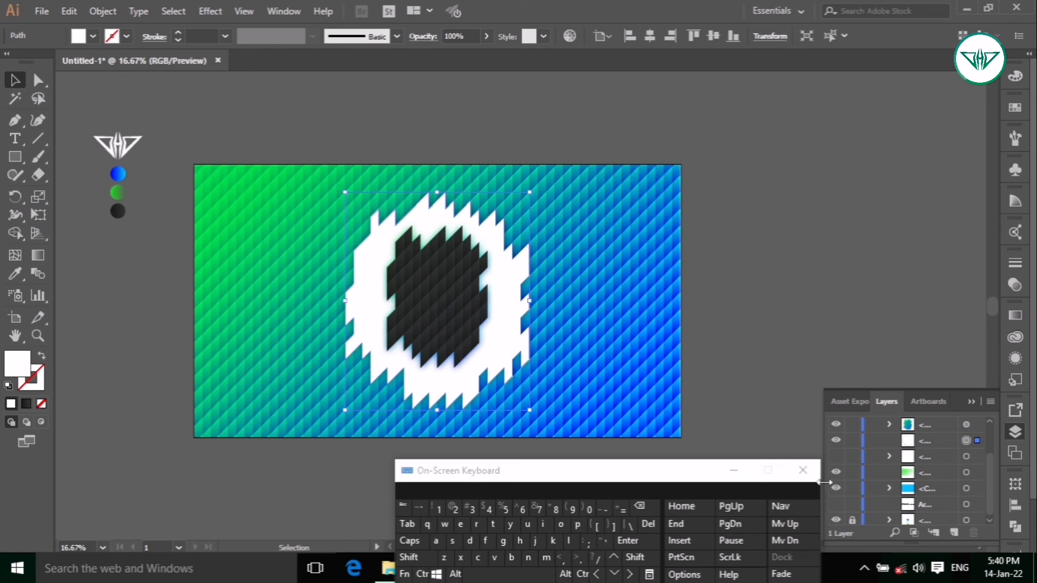
{"action": "scroll", "coordinate": [847, 484], "scroll_direction": "down", "scroll_amount": 1}
{"action": "left_click_drag", "start_coordinate": [93, 125], "coordinate": [131, 191]}
{"action": "left_click", "coordinate": [103, 11]}
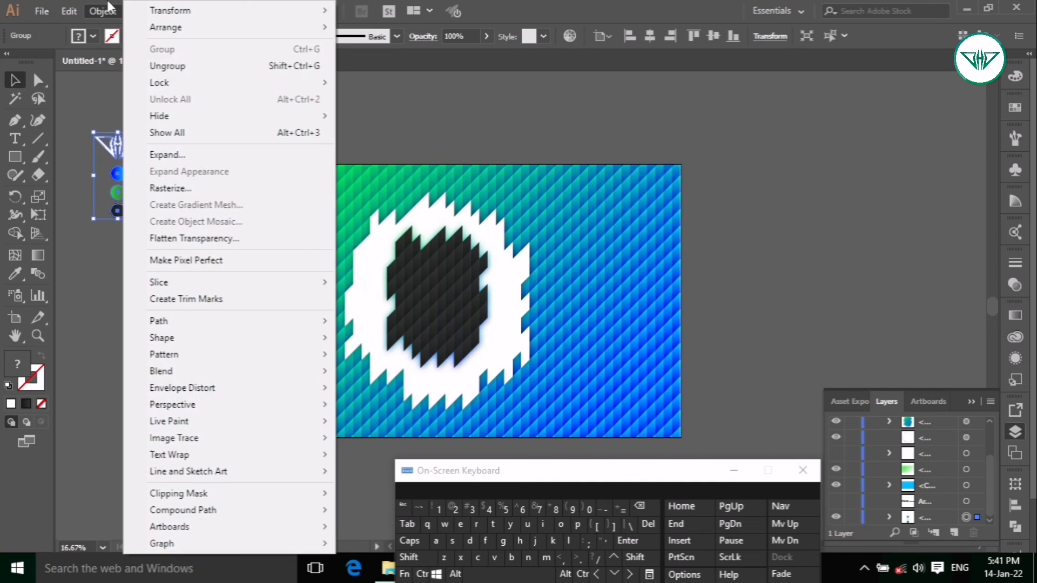
{"action": "left_click", "coordinate": [168, 66]}
{"action": "left_click", "coordinate": [156, 129]}
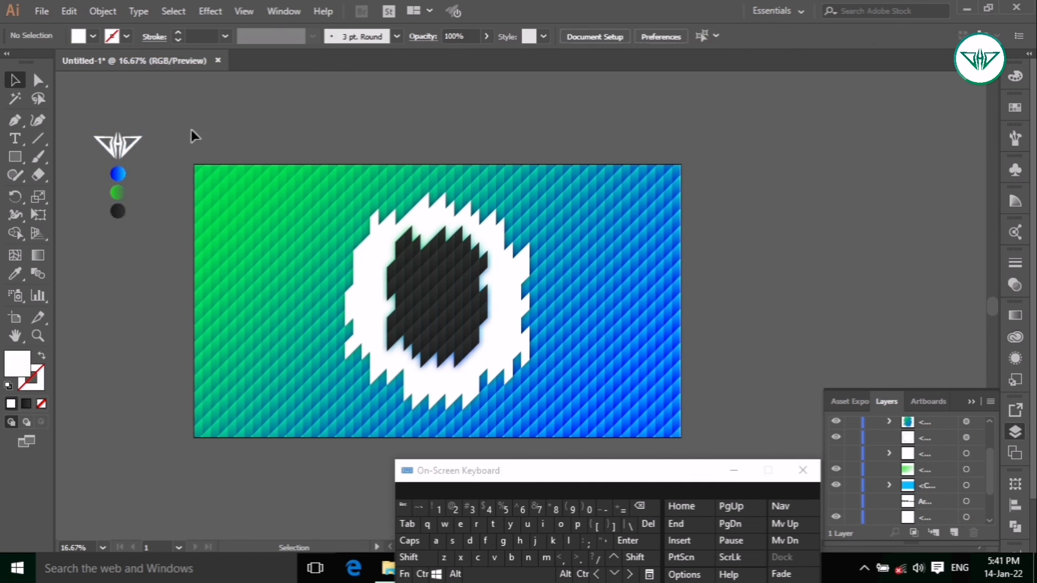
{"action": "left_click_drag", "start_coordinate": [128, 151], "coordinate": [444, 298]}
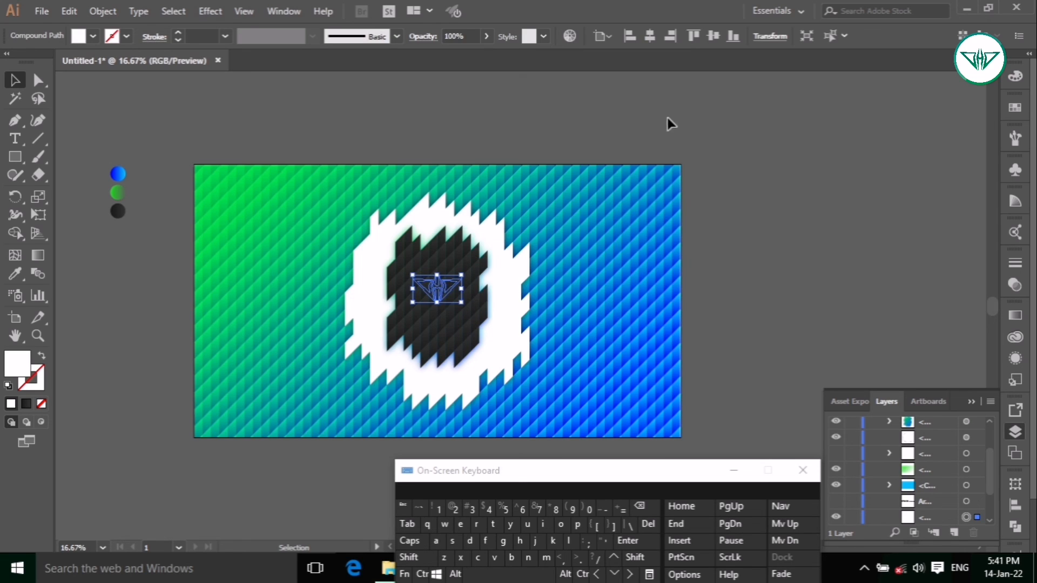
Bring the logo to the front so it sits above the dark disc.
{"action": "left_click", "coordinate": [105, 10]}
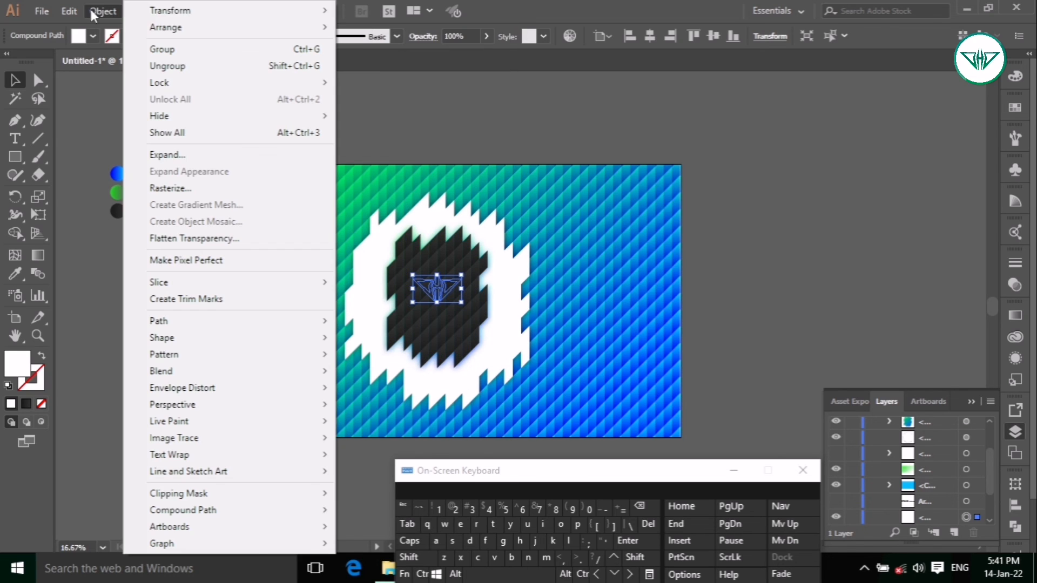
{"action": "mouse_move", "coordinate": [216, 11]}
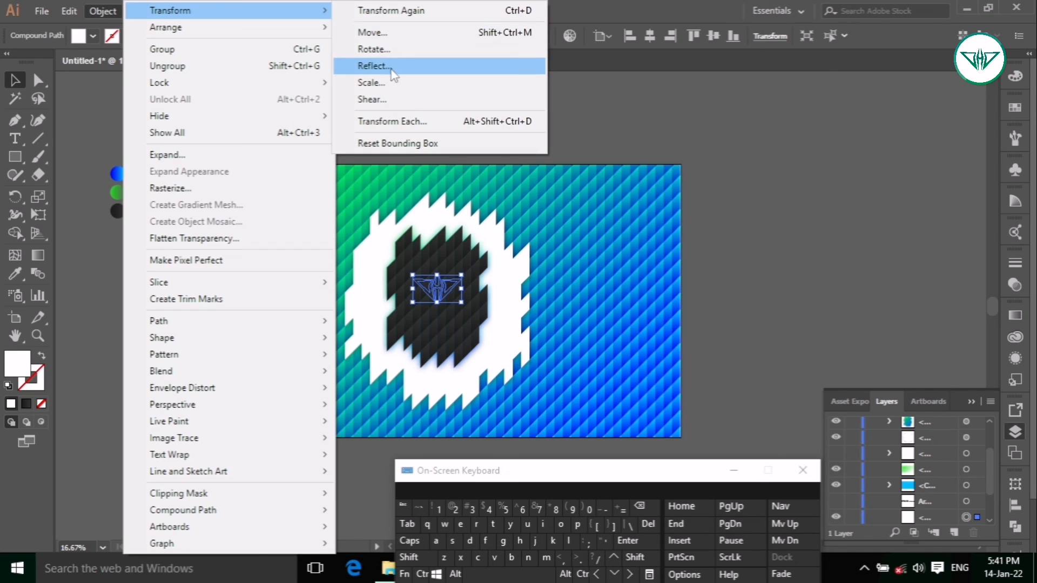
{"action": "mouse_move", "coordinate": [316, 28]}
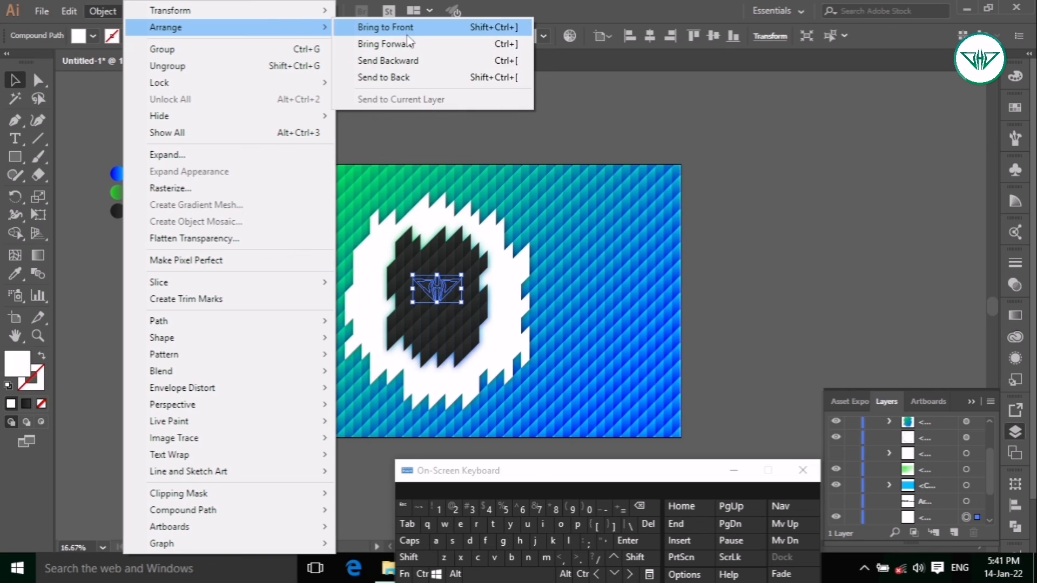
{"action": "left_click", "coordinate": [373, 31]}
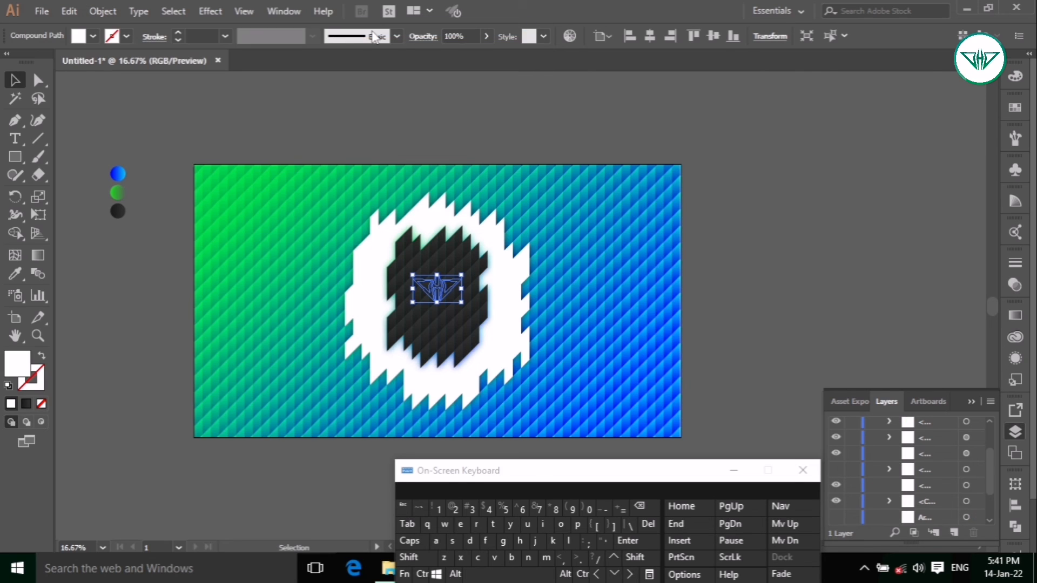
{"action": "left_click", "coordinate": [98, 11]}
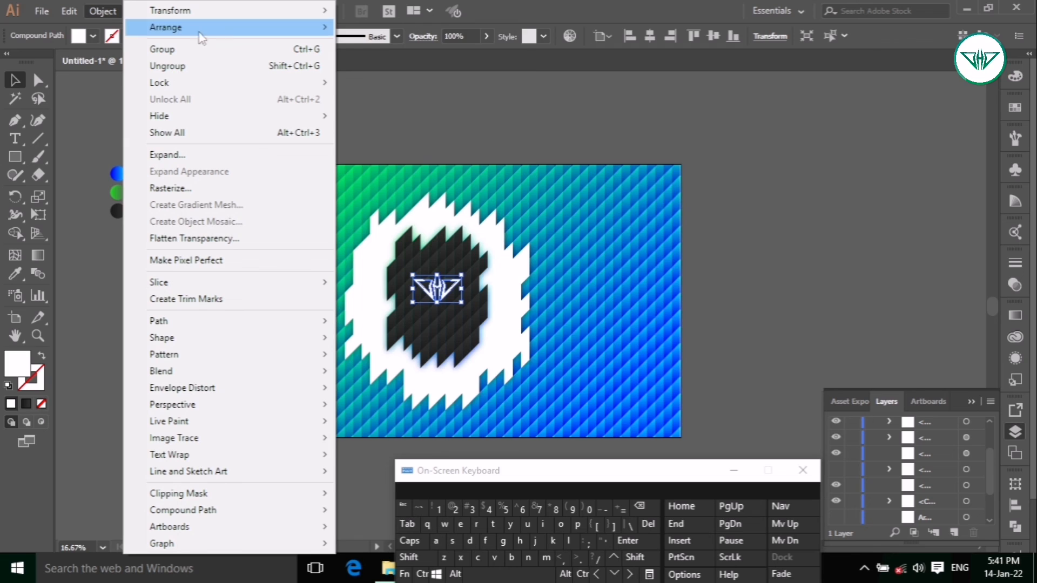
{"action": "left_click", "coordinate": [718, 147]}
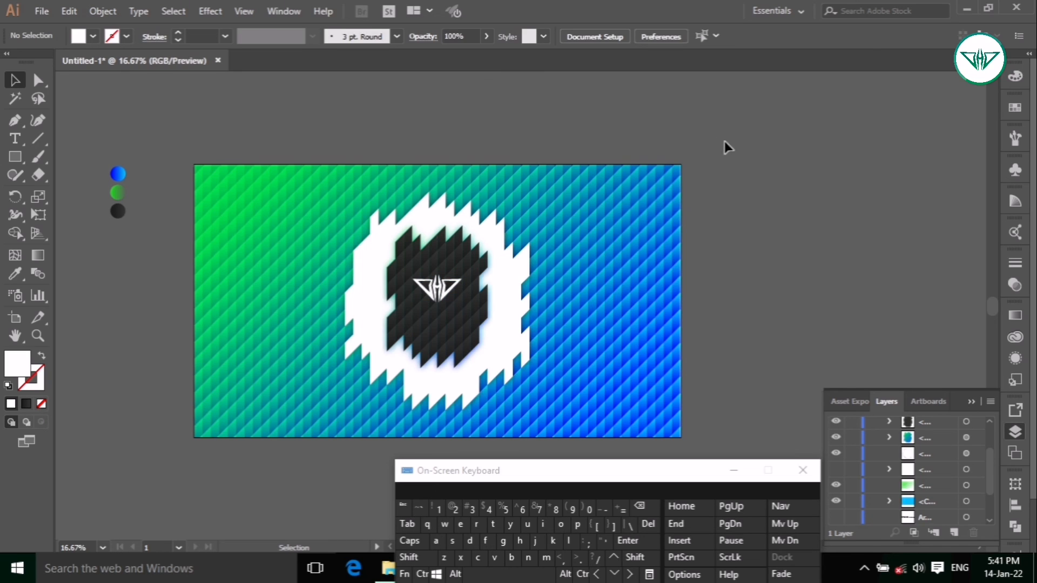
{"action": "left_click", "coordinate": [460, 295]}
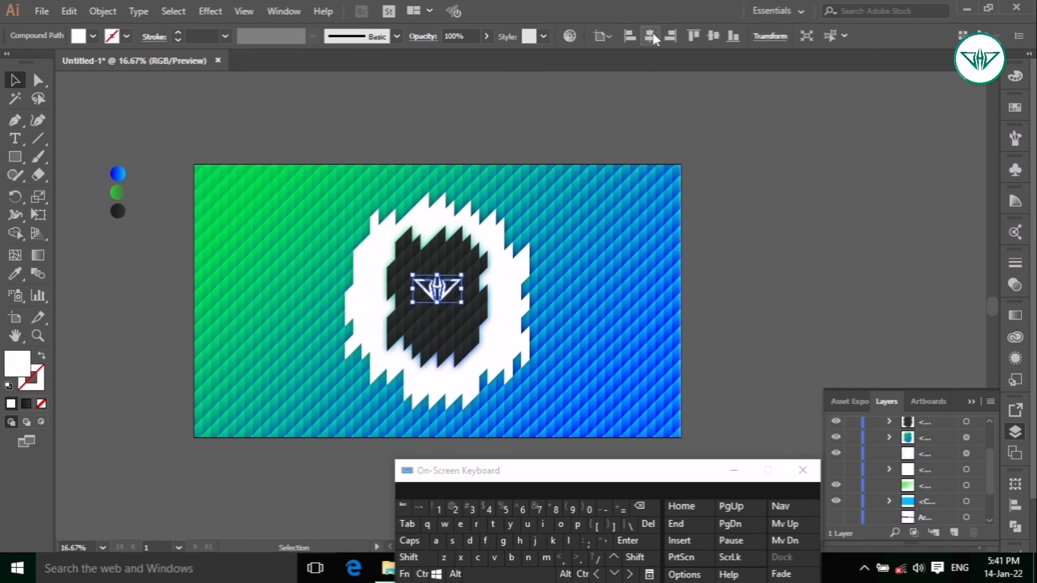
{"action": "left_click", "coordinate": [760, 169]}
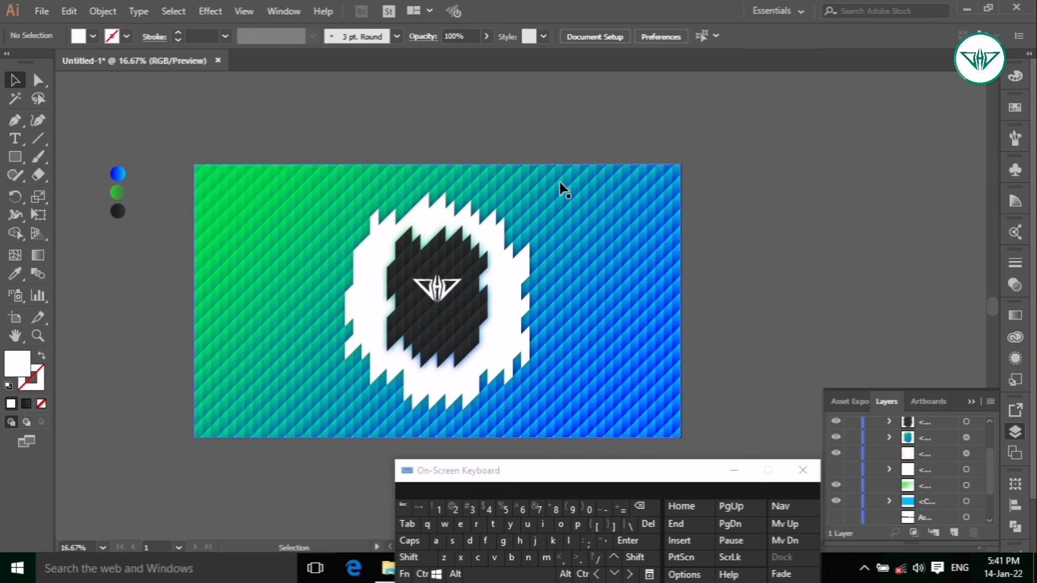
Group all the artwork on the artboard and duplicate that group within the layer.
{"action": "left_click_drag", "start_coordinate": [173, 142], "coordinate": [711, 453]}
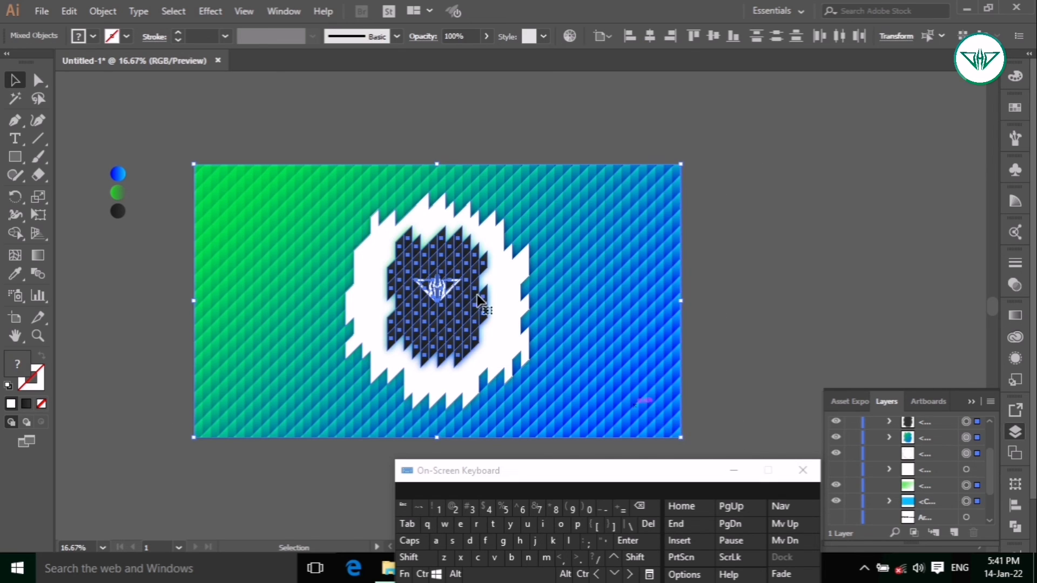
{"action": "left_click", "coordinate": [102, 11]}
{"action": "left_click", "coordinate": [162, 49]}
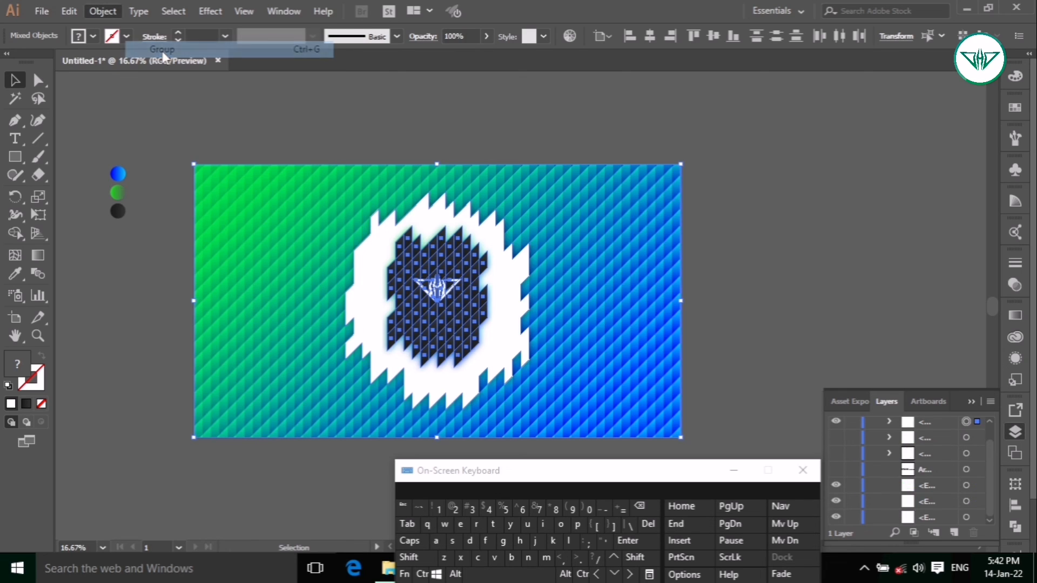
{"action": "scroll", "coordinate": [905, 435], "scroll_direction": "up", "scroll_amount": 1}
{"action": "left_click_drag", "start_coordinate": [933, 439], "coordinate": [953, 533]}
{"action": "scroll", "coordinate": [915, 437], "scroll_direction": "up", "scroll_amount": 1}
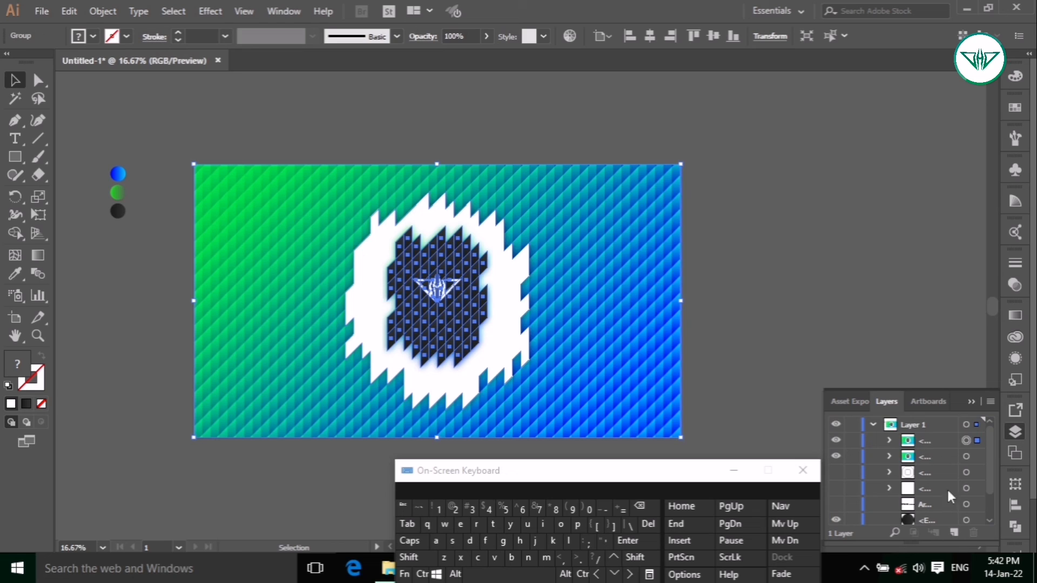
Move the duplicated artwork group into a new layer above Layer 1 and hide Layer 1.
{"action": "left_click", "coordinate": [955, 532]}
{"action": "left_click_drag", "start_coordinate": [938, 454], "coordinate": [926, 426]}
{"action": "left_click", "coordinate": [873, 440]}
{"action": "left_click", "coordinate": [836, 440]}
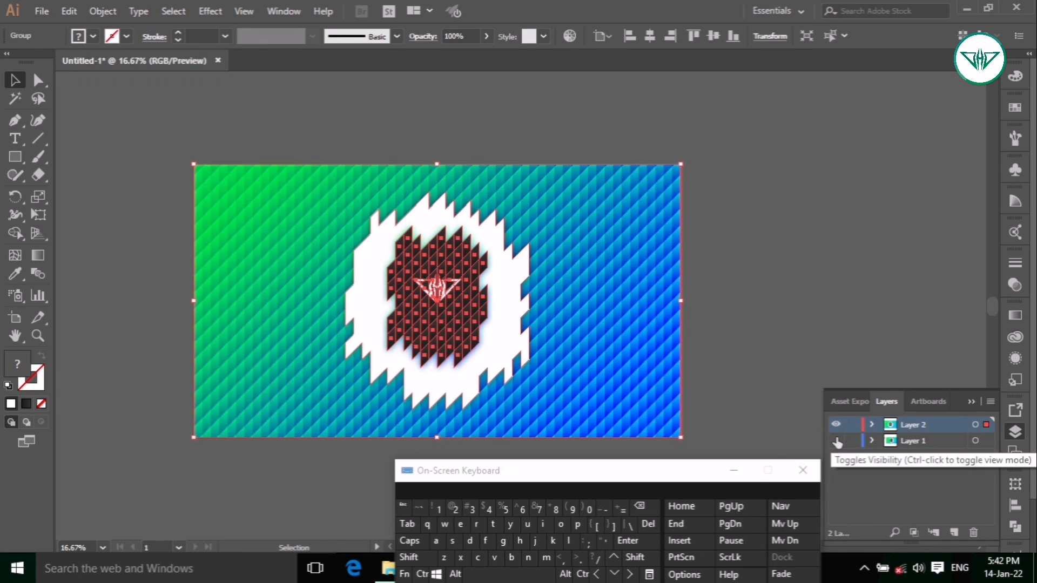
{"action": "left_click", "coordinate": [756, 370]}
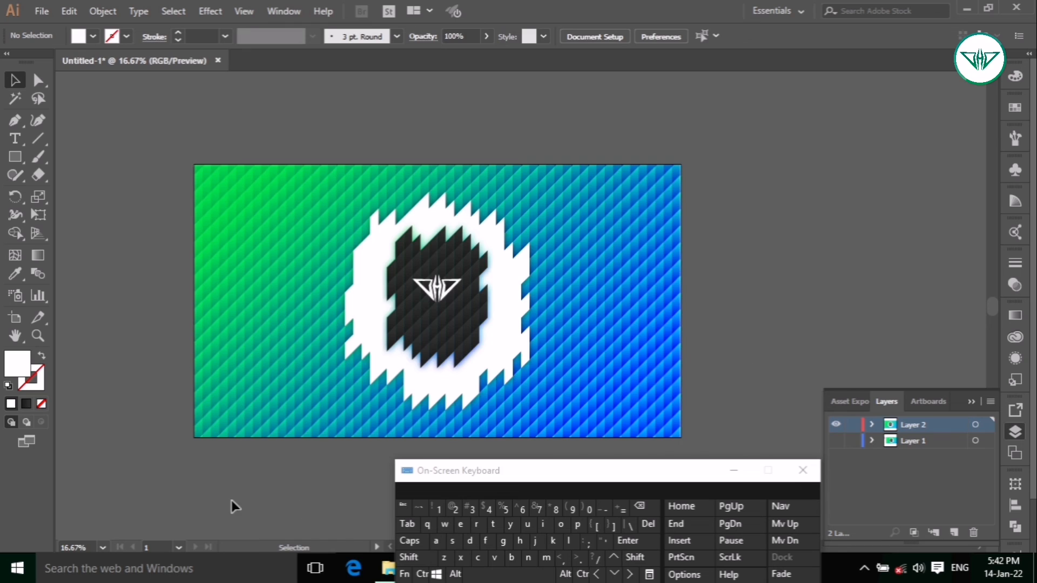
{"action": "scroll", "coordinate": [75, 549], "scroll_direction": "up", "scroll_amount": 2}
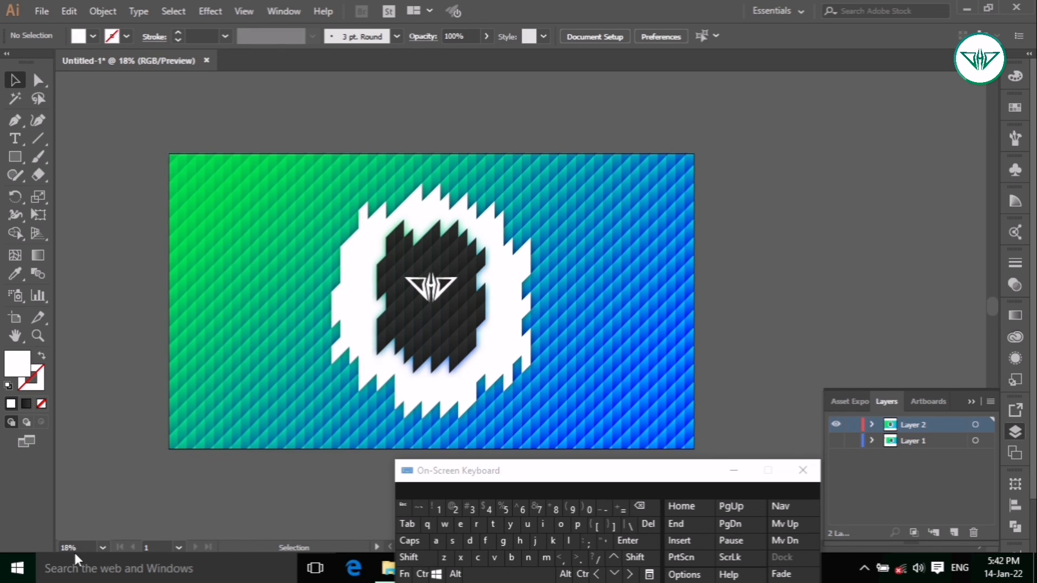
{"action": "scroll", "coordinate": [161, 519], "scroll_direction": "down", "scroll_amount": 1}
{"action": "scroll", "coordinate": [153, 525], "scroll_direction": "down", "scroll_amount": 1}
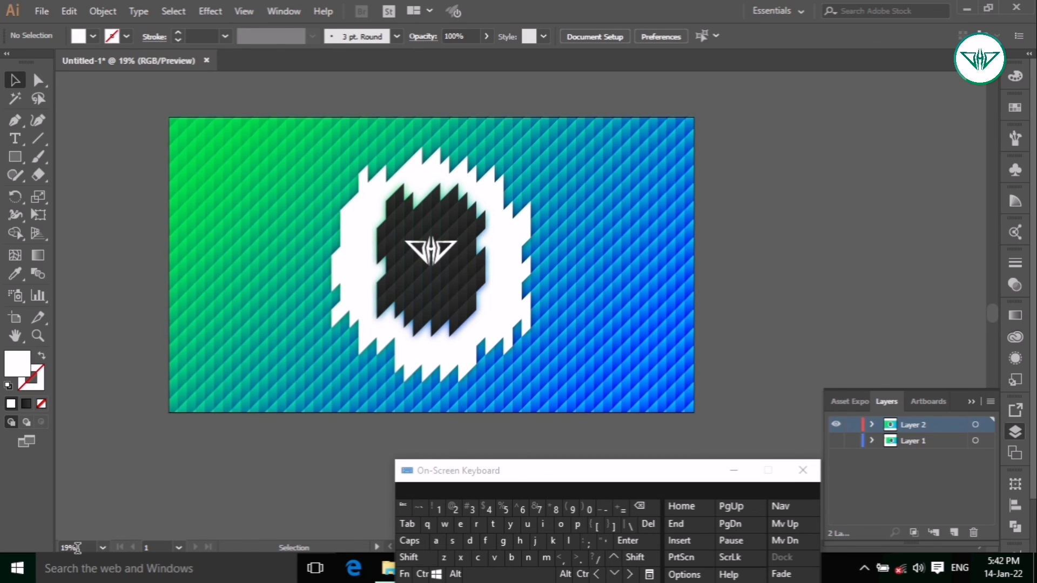
{"action": "scroll", "coordinate": [77, 547], "scroll_direction": "up", "scroll_amount": 2}
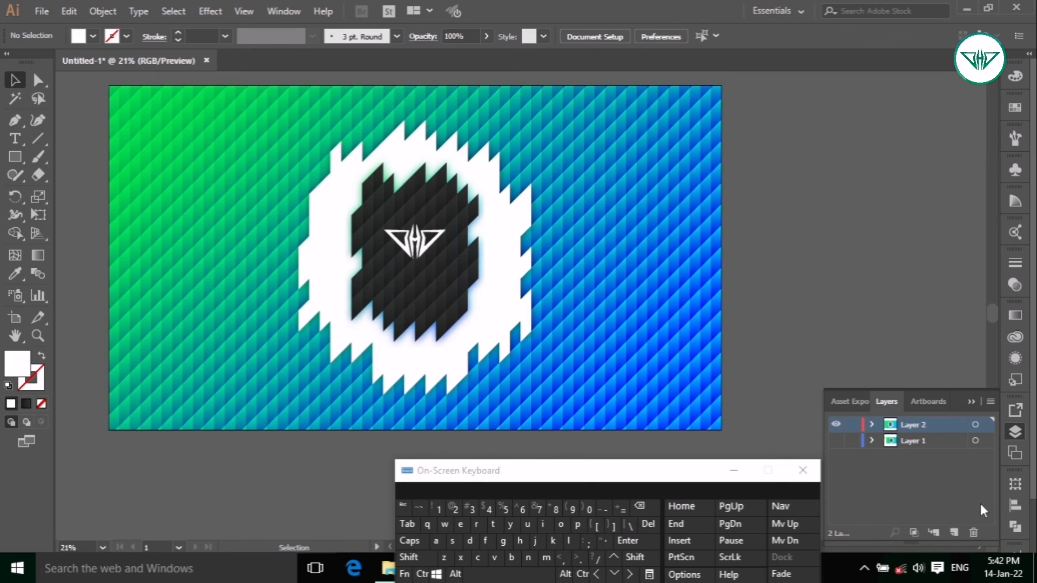